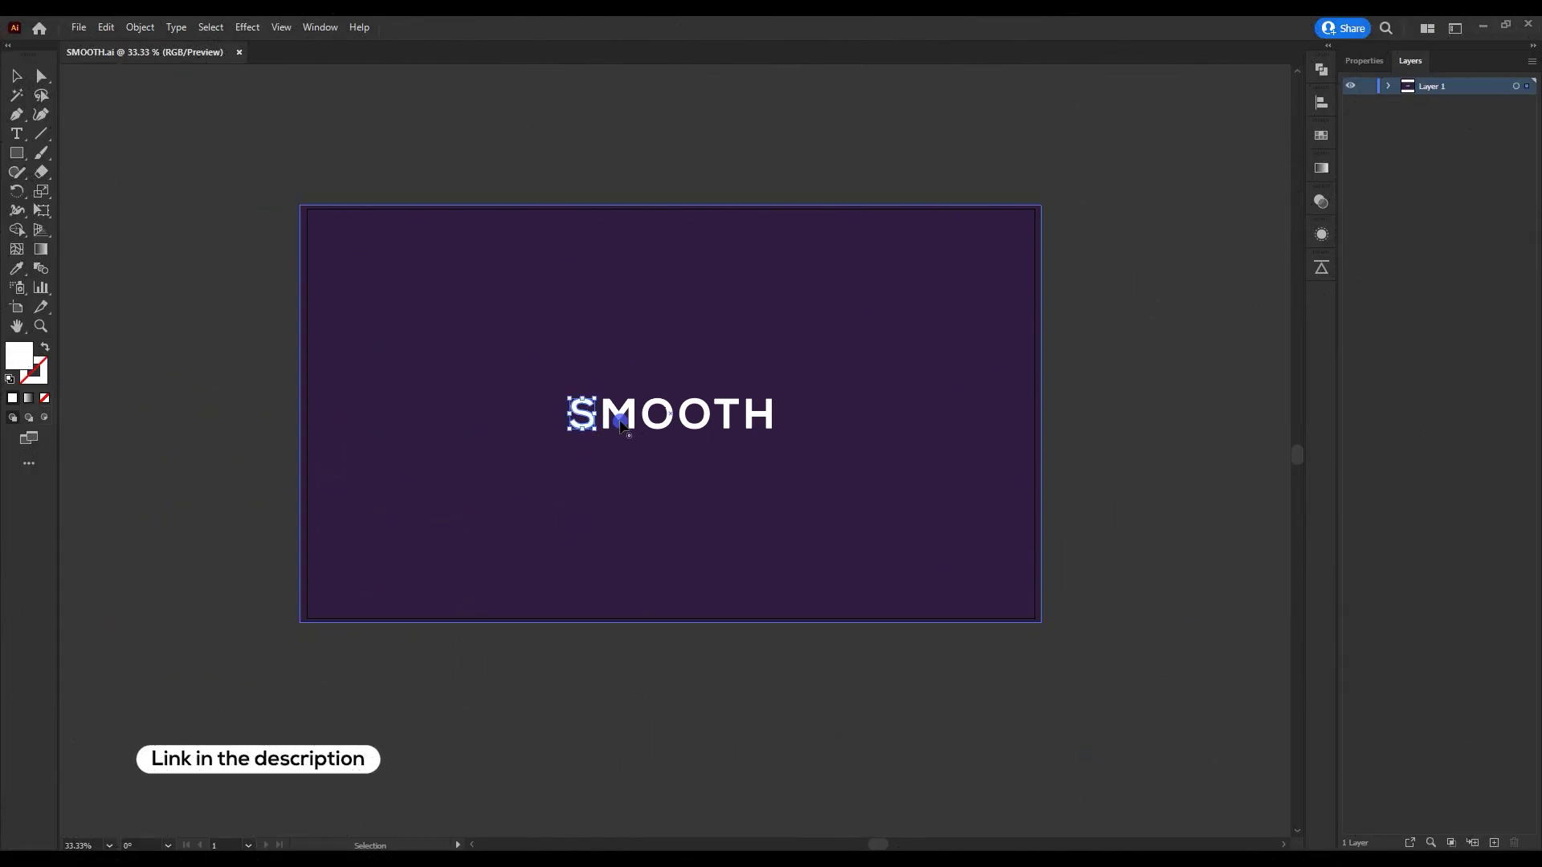
# Select all the SMOOTH letters together with the purple background and push the selection to After Effects with Overlord
pyautogui.click(669, 418)
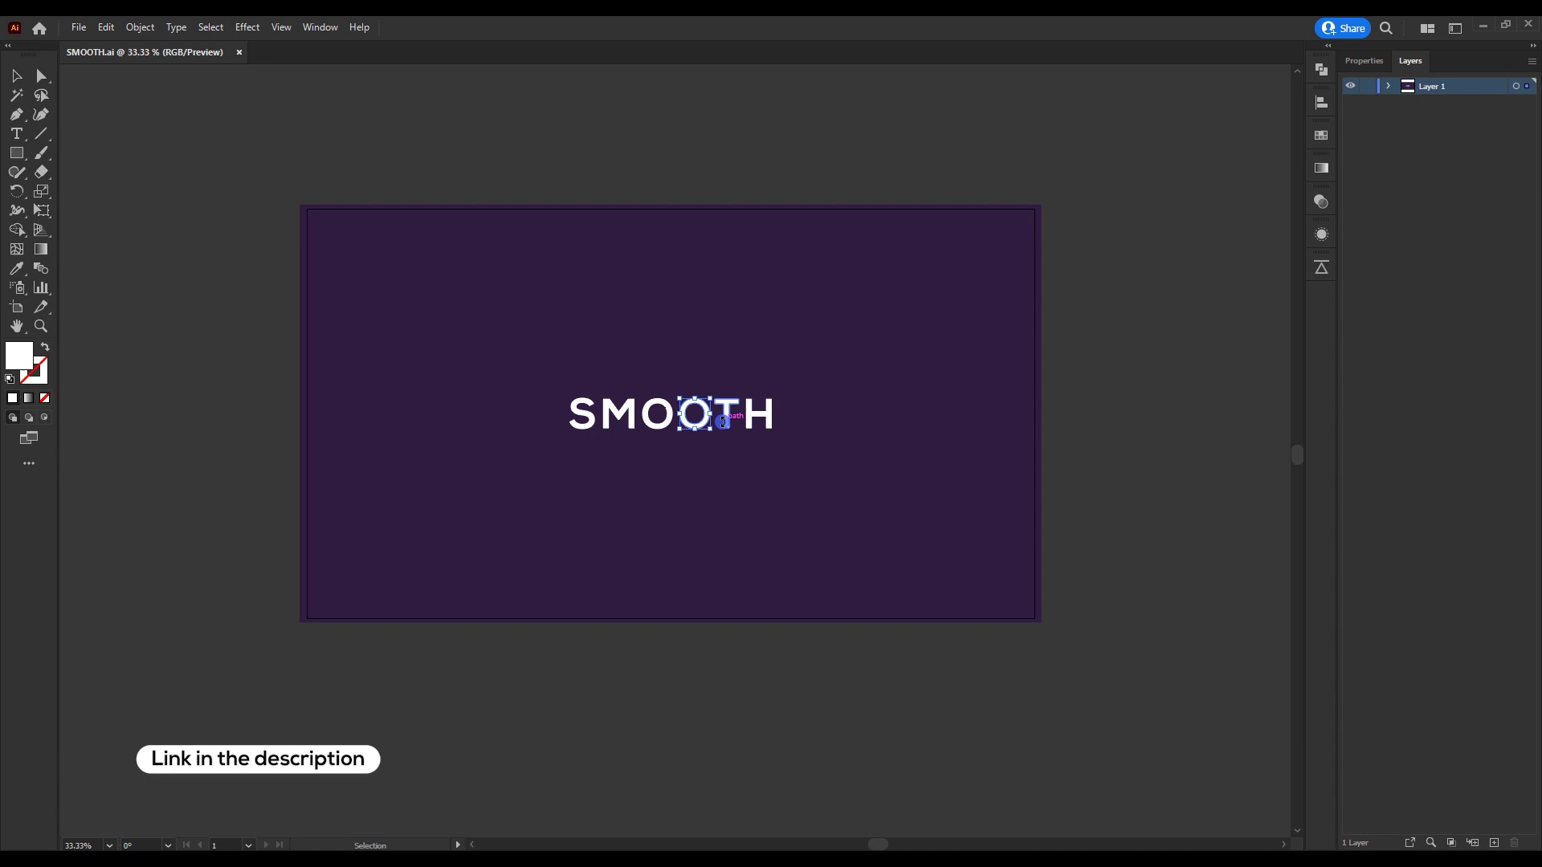
pyautogui.click(919, 395)
pyautogui.click(1133, 367)
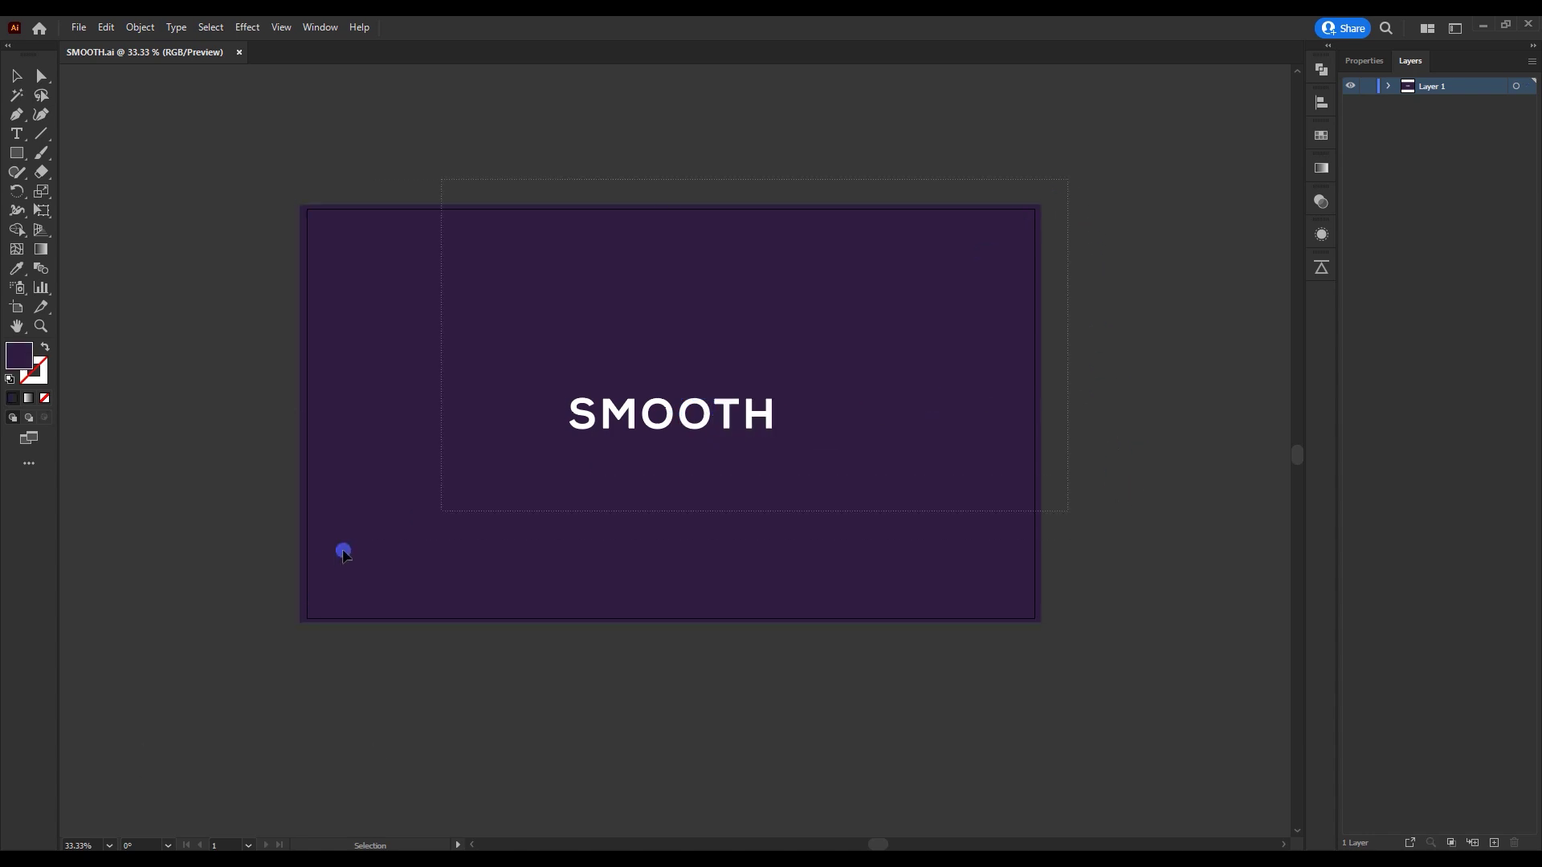
pyautogui.moveTo(251, 651); pyautogui.dragTo(252, 651)
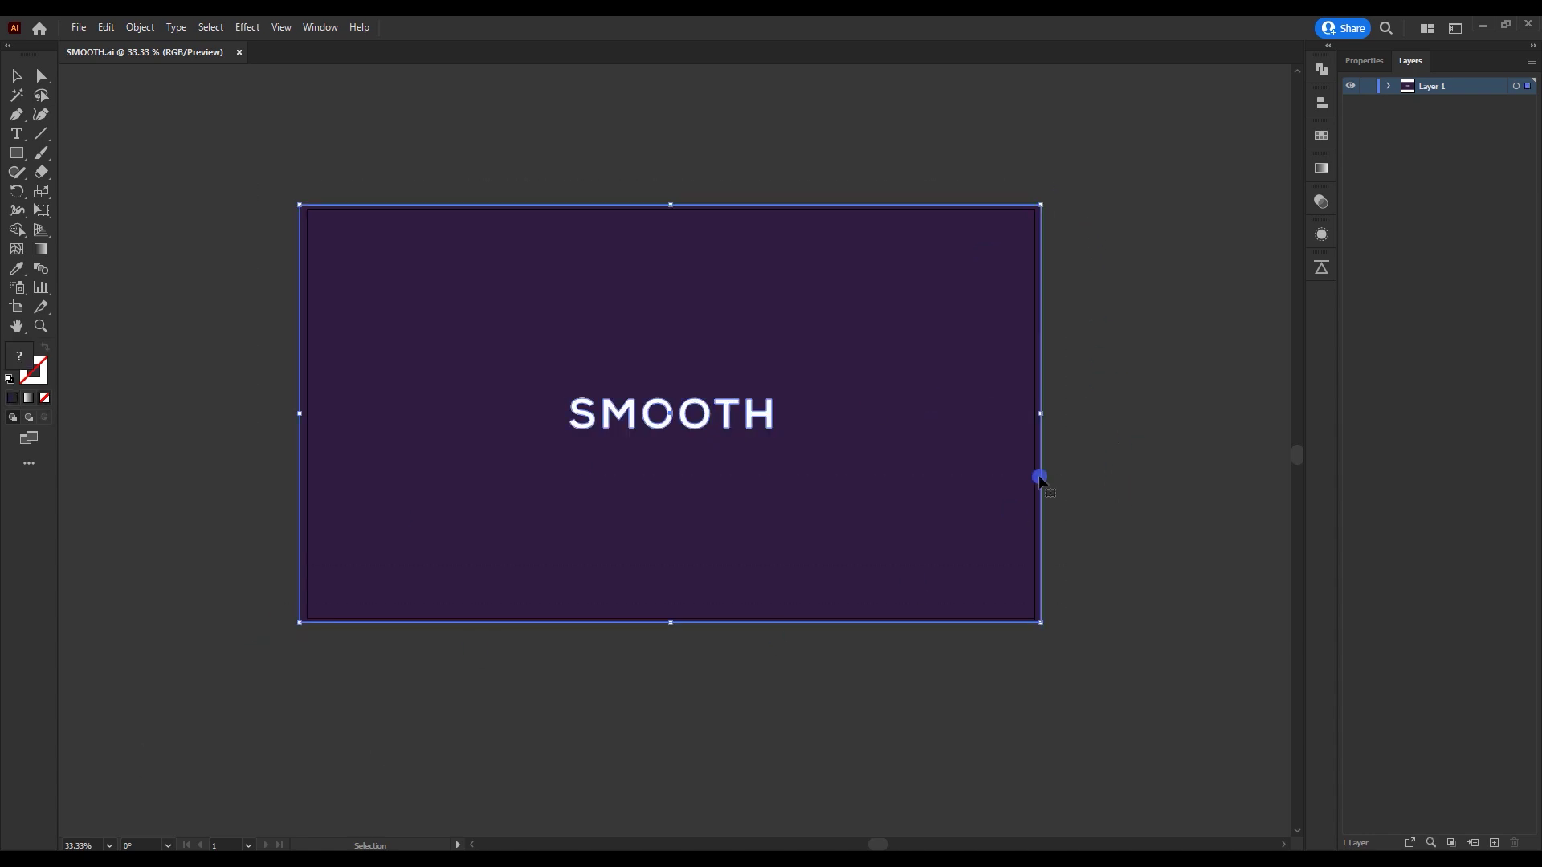
pyautogui.click(1319, 274)
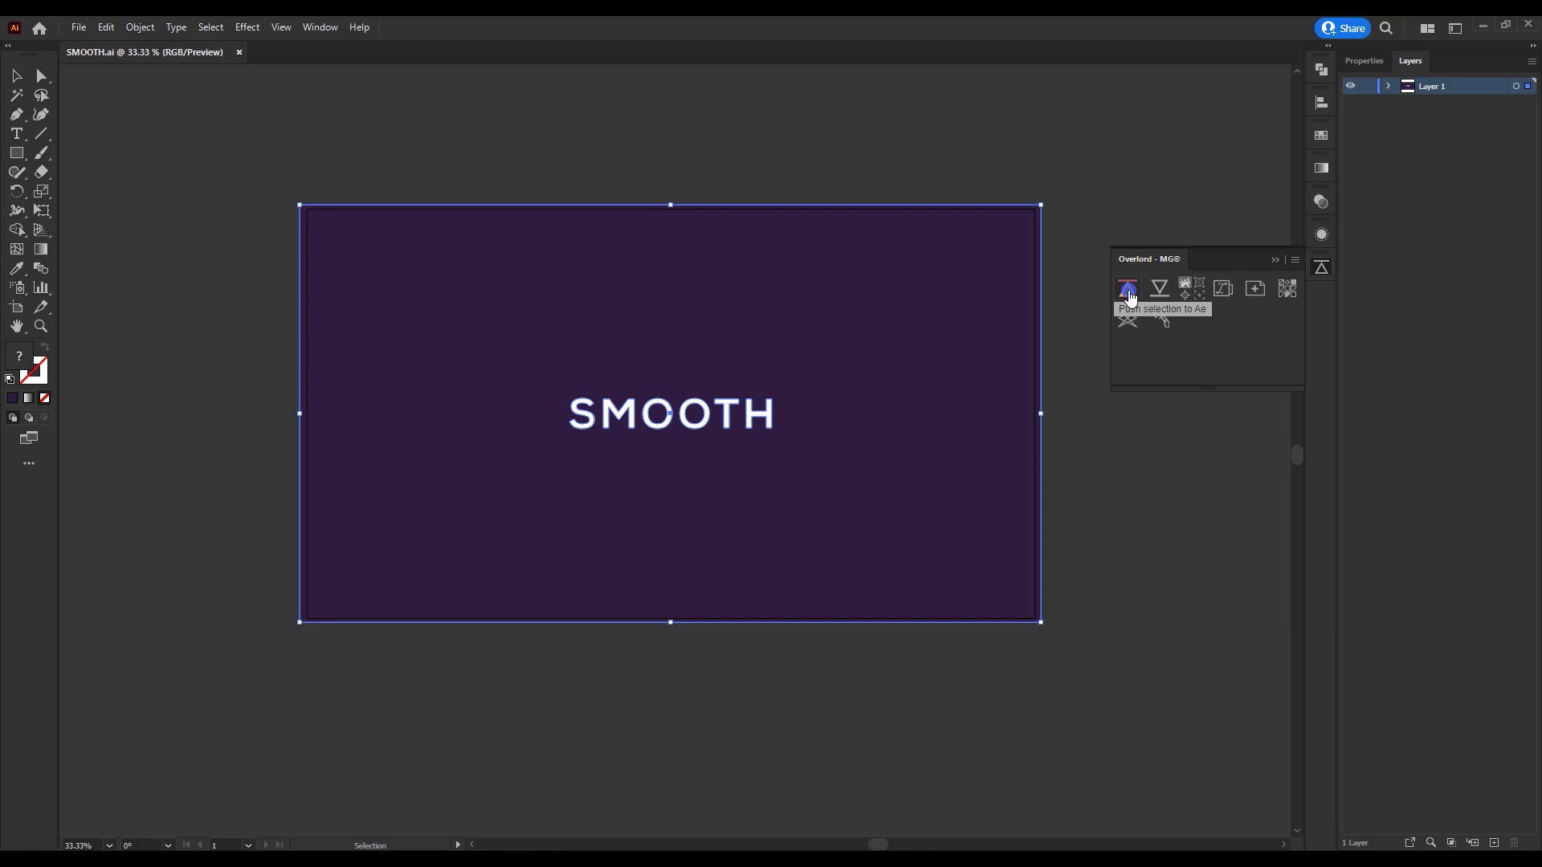
pyautogui.click(1129, 291)
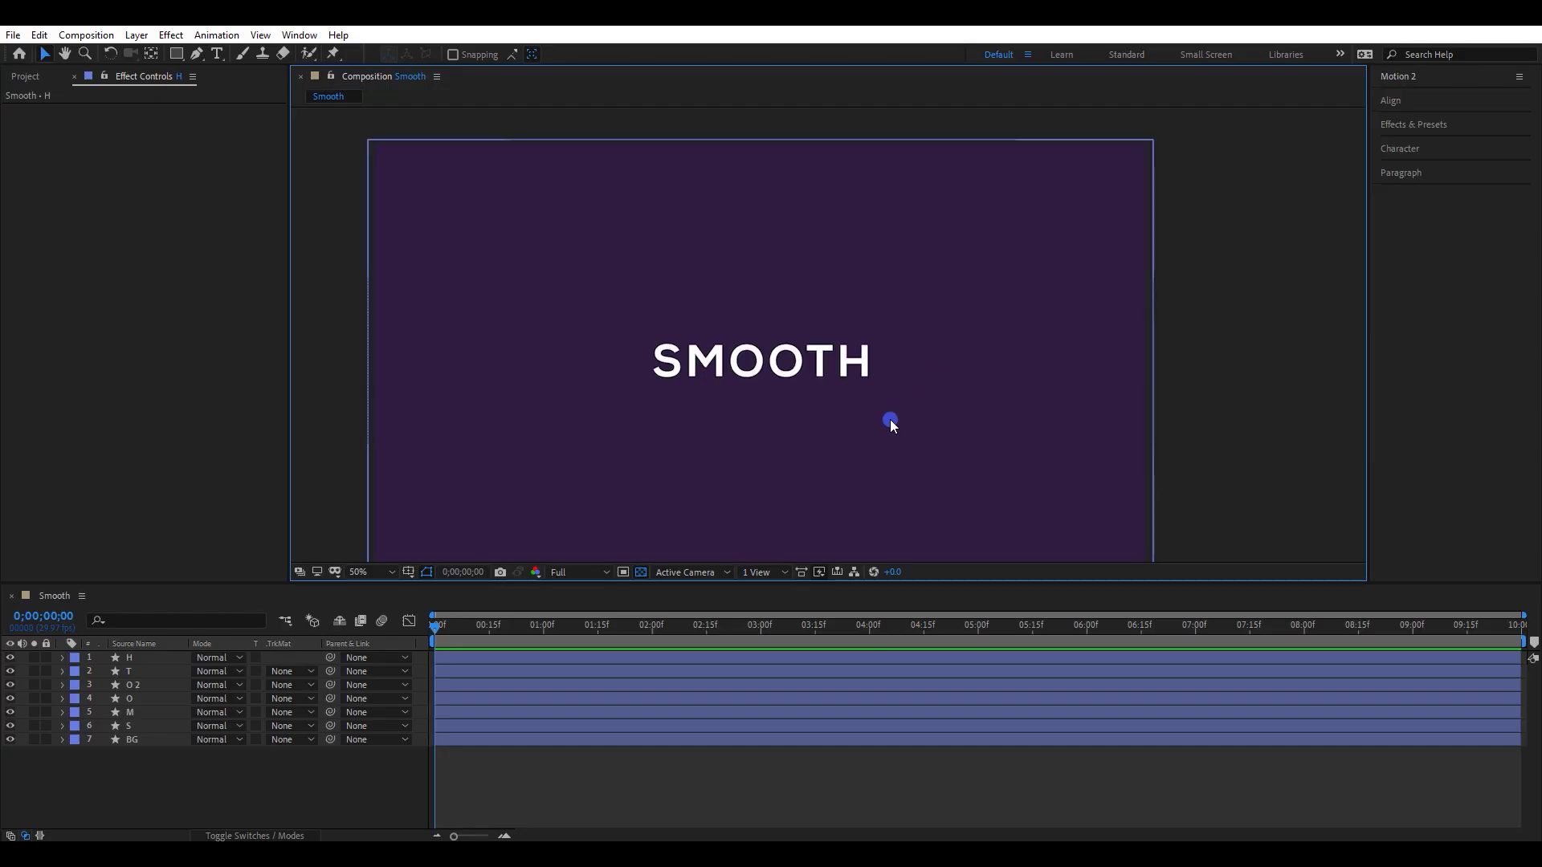
# Lock the BG layer in the Smooth composition
pyautogui.moveTo(843, 446); pyautogui.dragTo(883, 409)
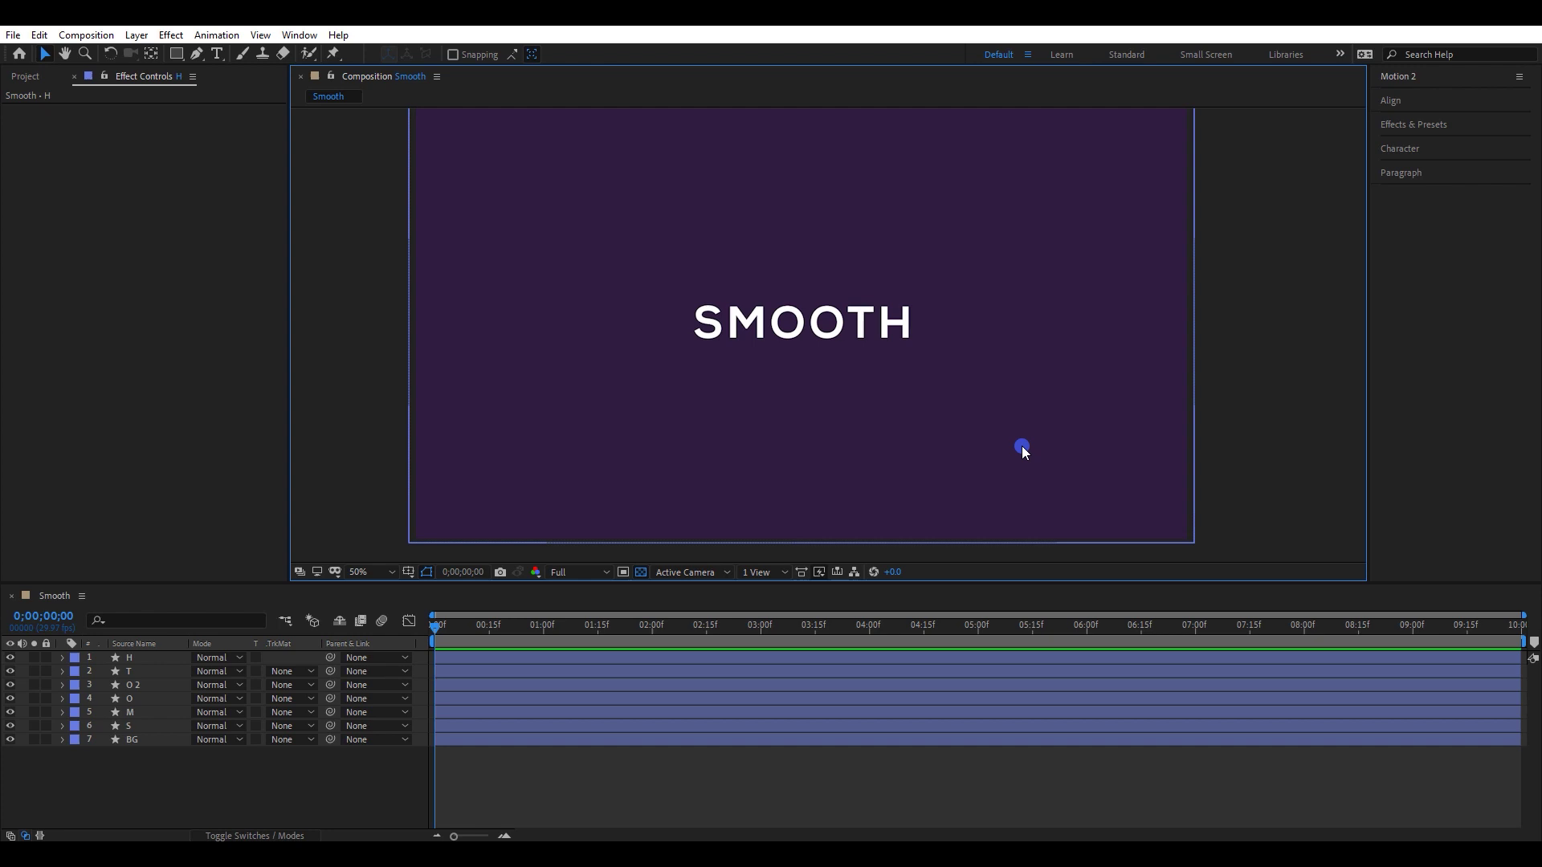
pyautogui.click(1021, 446)
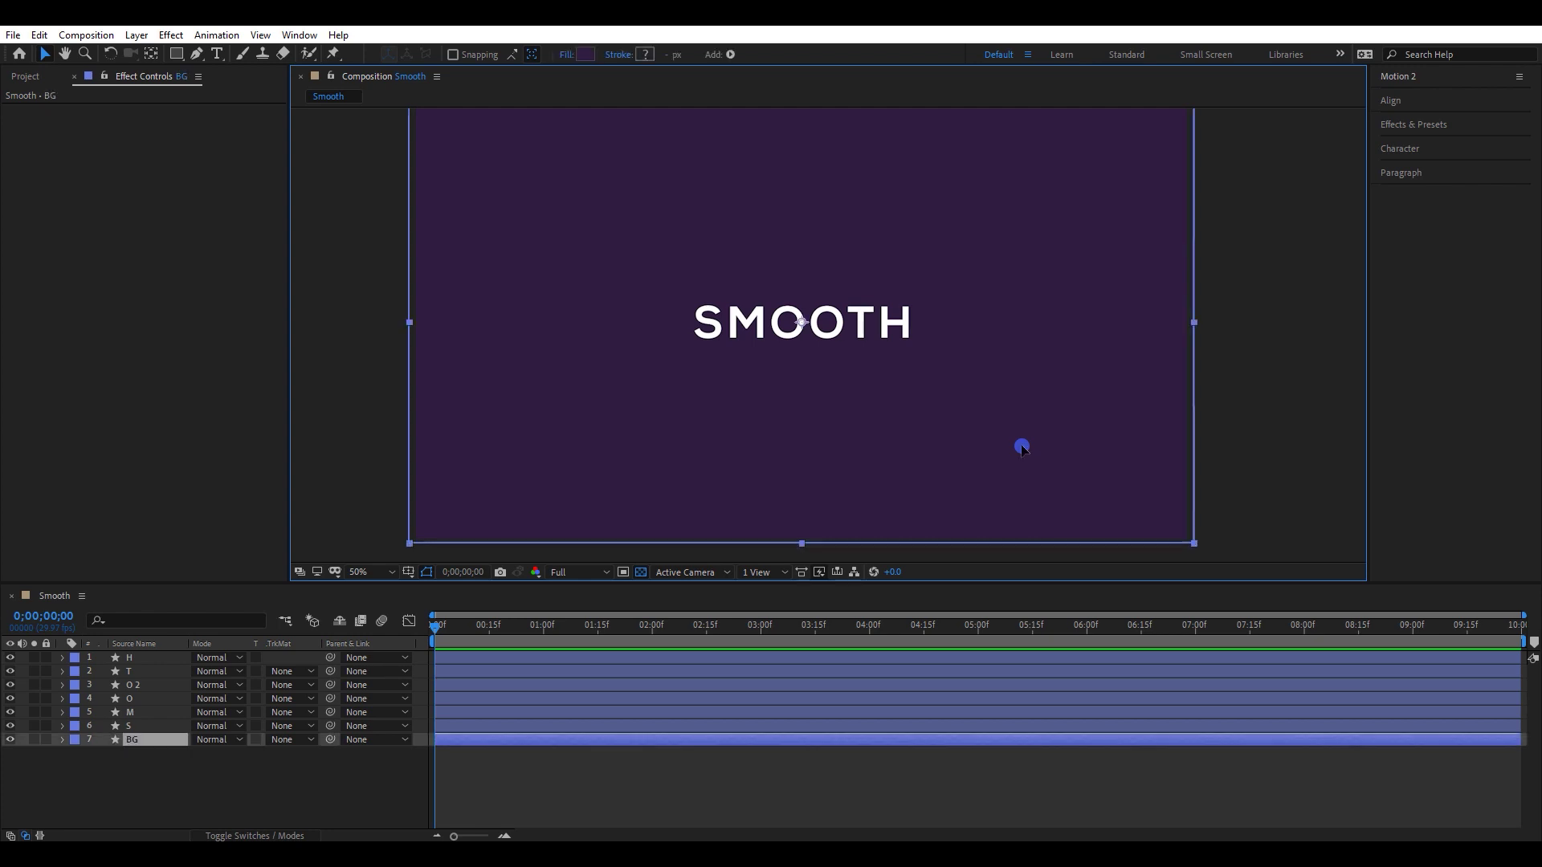
pyautogui.click(47, 740)
# Select all six letter layers and change their label colour to green
pyautogui.moveTo(954, 273); pyautogui.dragTo(648, 384)
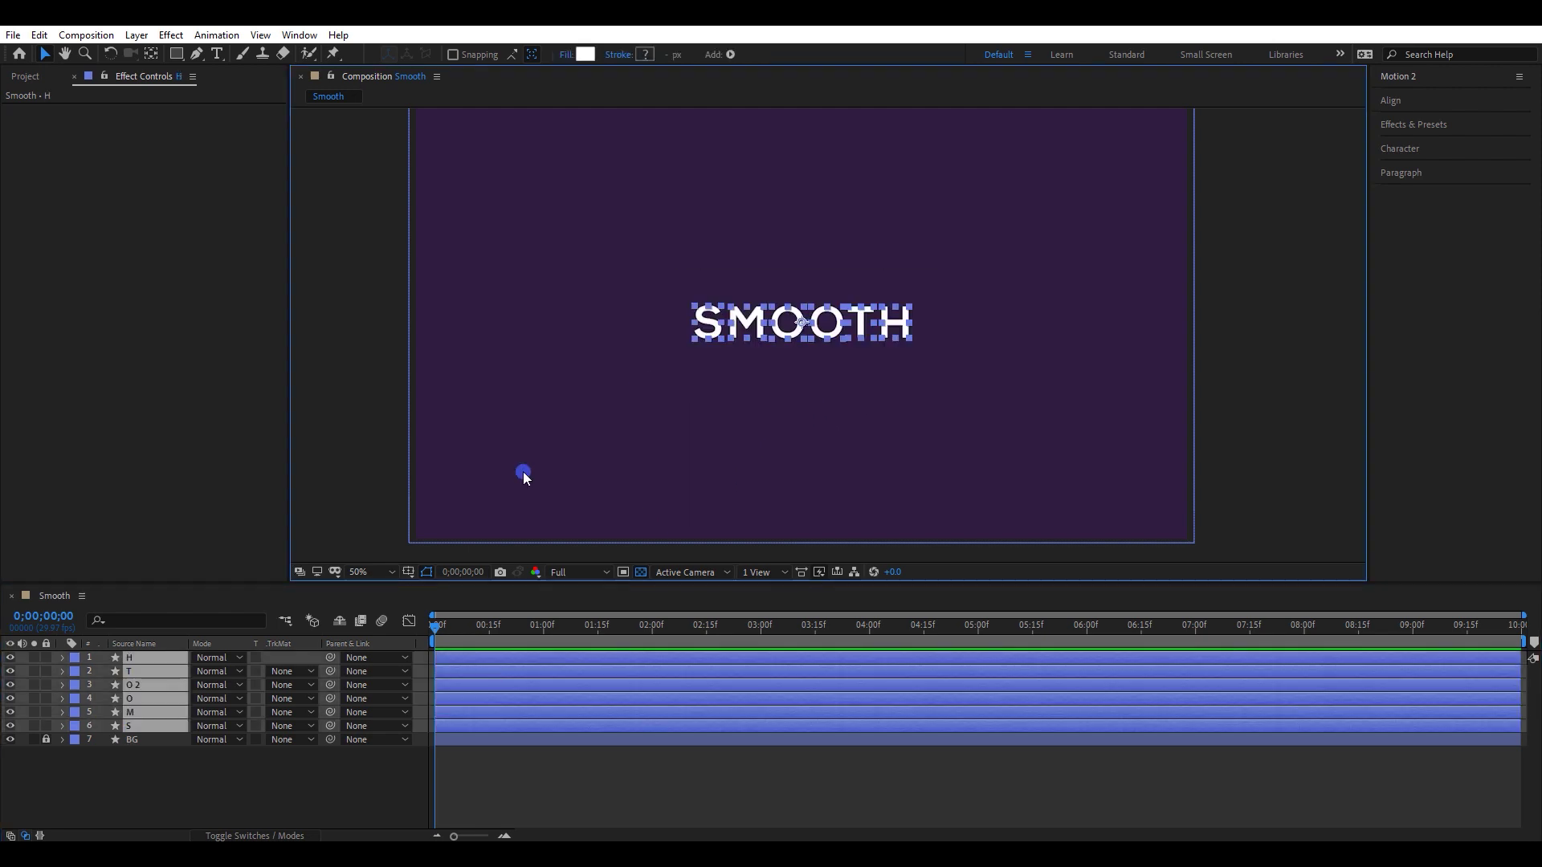
pyautogui.click(74, 686)
pyautogui.click(117, 559)
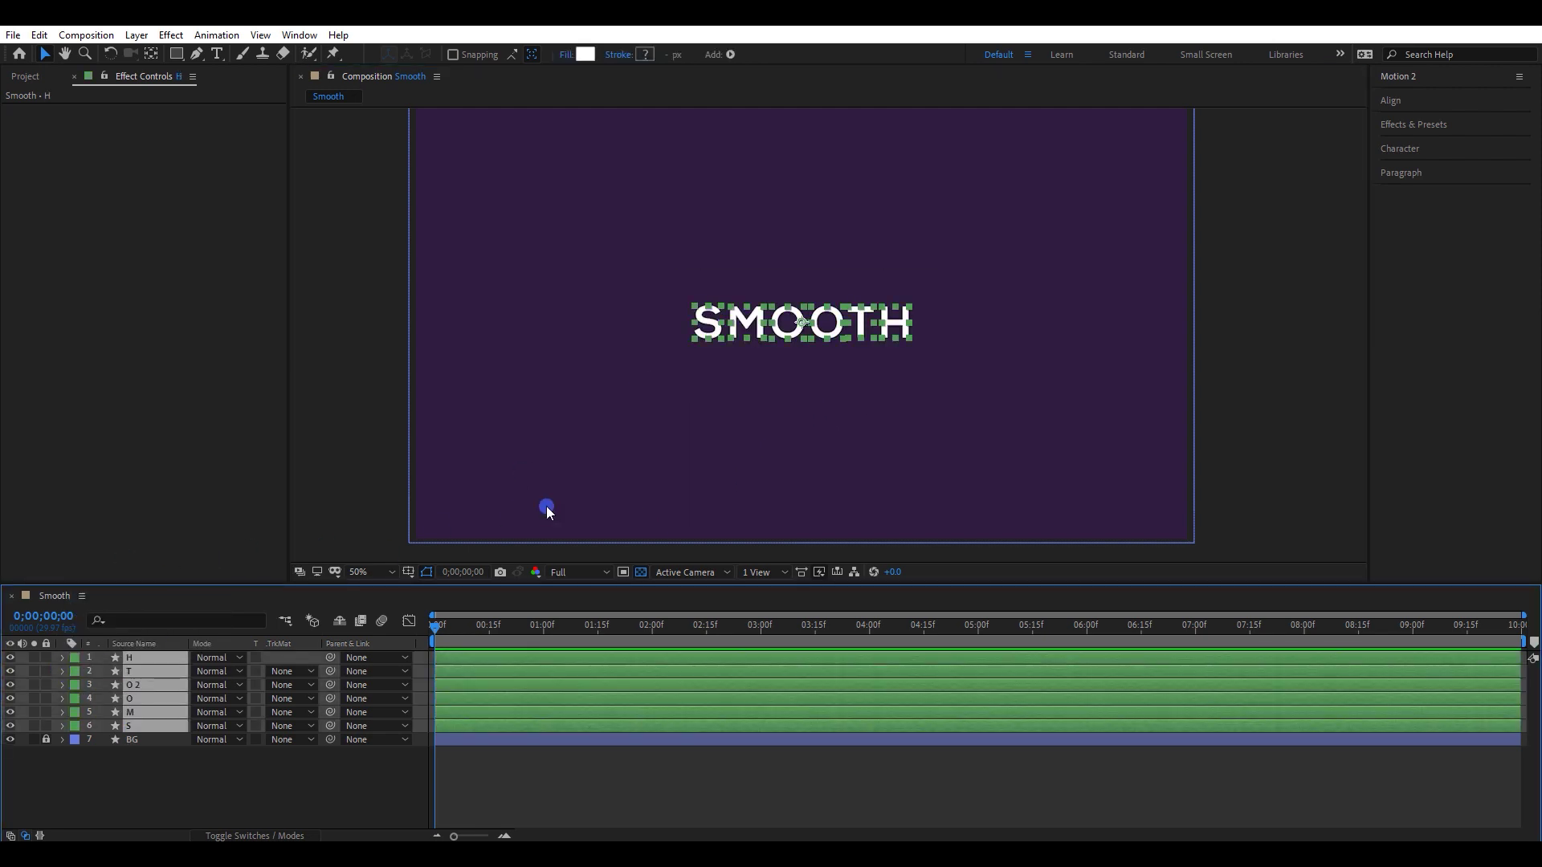
pyautogui.click(546, 506)
# Review the Smooth composition's settings, including frame size, frame rate and duration, and close them without changes
pyautogui.moveTo(922, 408)
pyautogui.mouseDown()
pyautogui.moveTo(884, 426)
pyautogui.moveTo(905, 417)
pyautogui.mouseUp()
pyautogui.rightClick(1250, 321)
pyautogui.click(1274, 357)
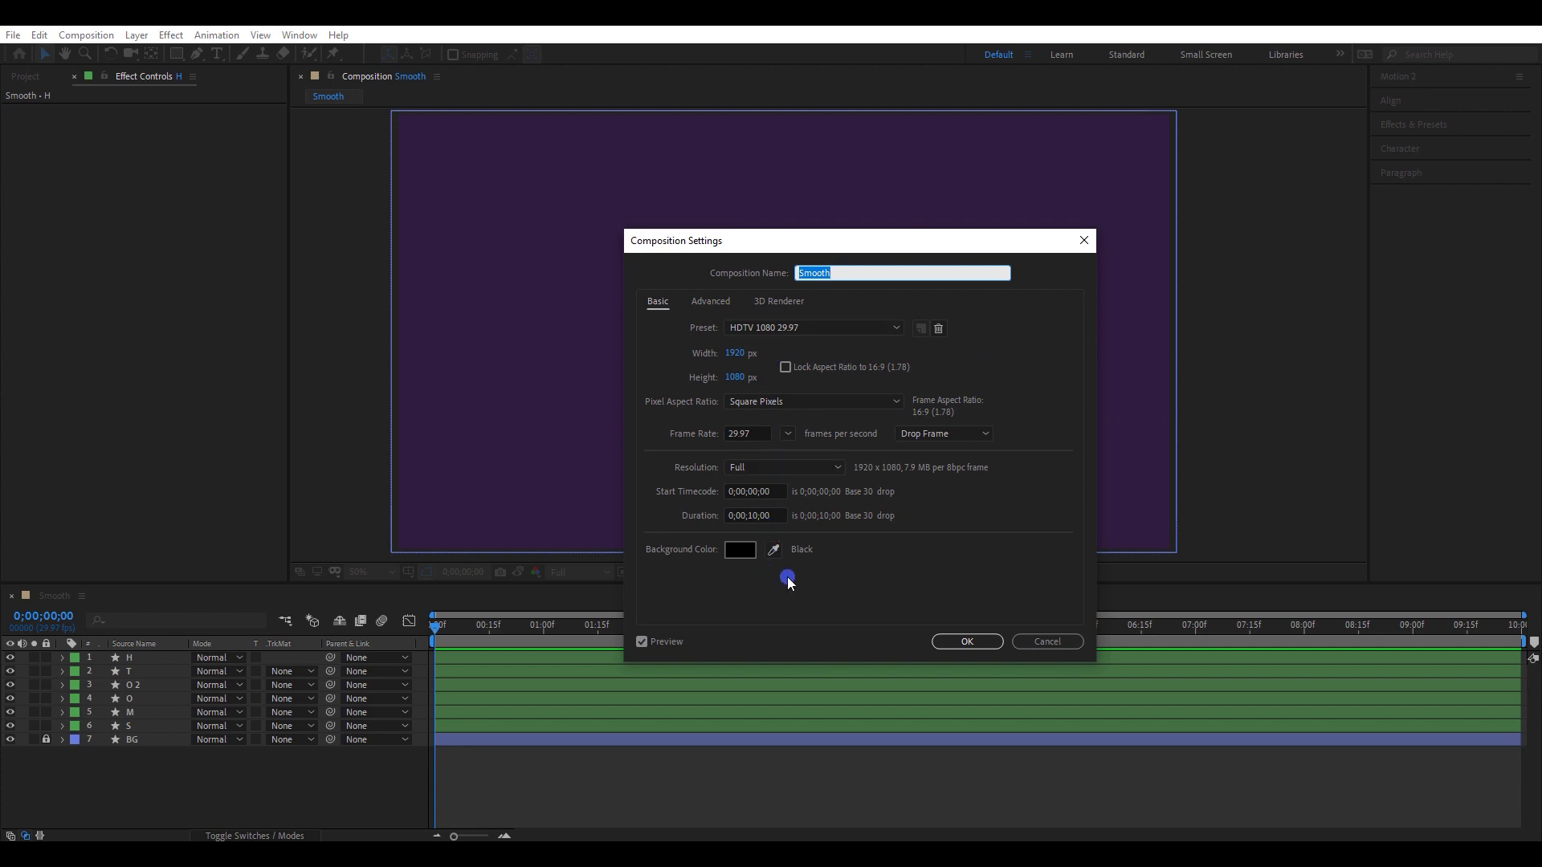
pyautogui.click(967, 641)
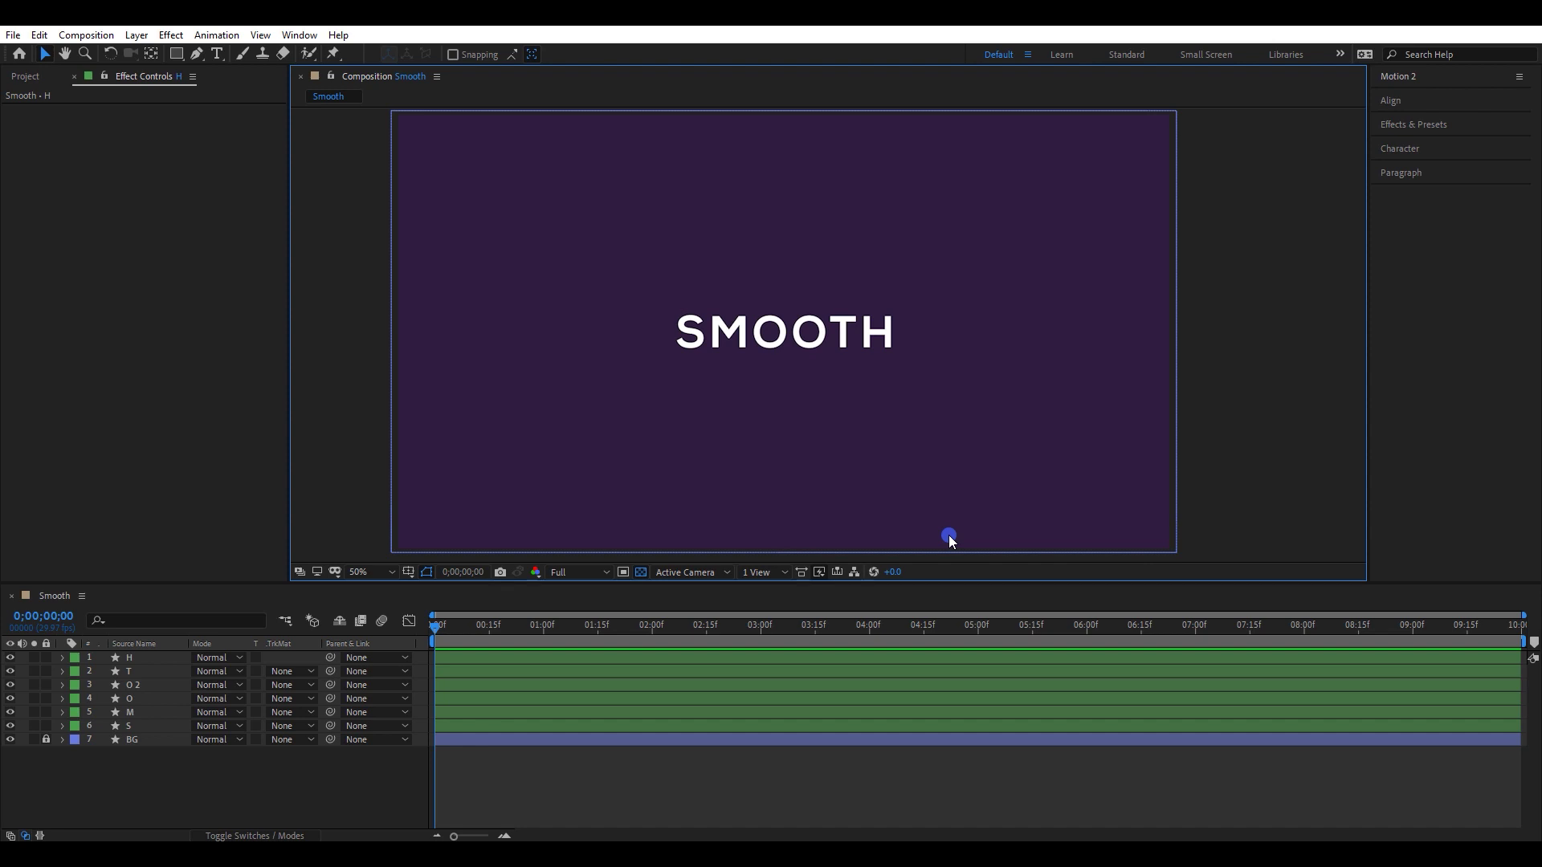
# Trace the letter S along its centre with an open Pen path using a red 16 px stroke and no fill
pyautogui.click(196, 54)
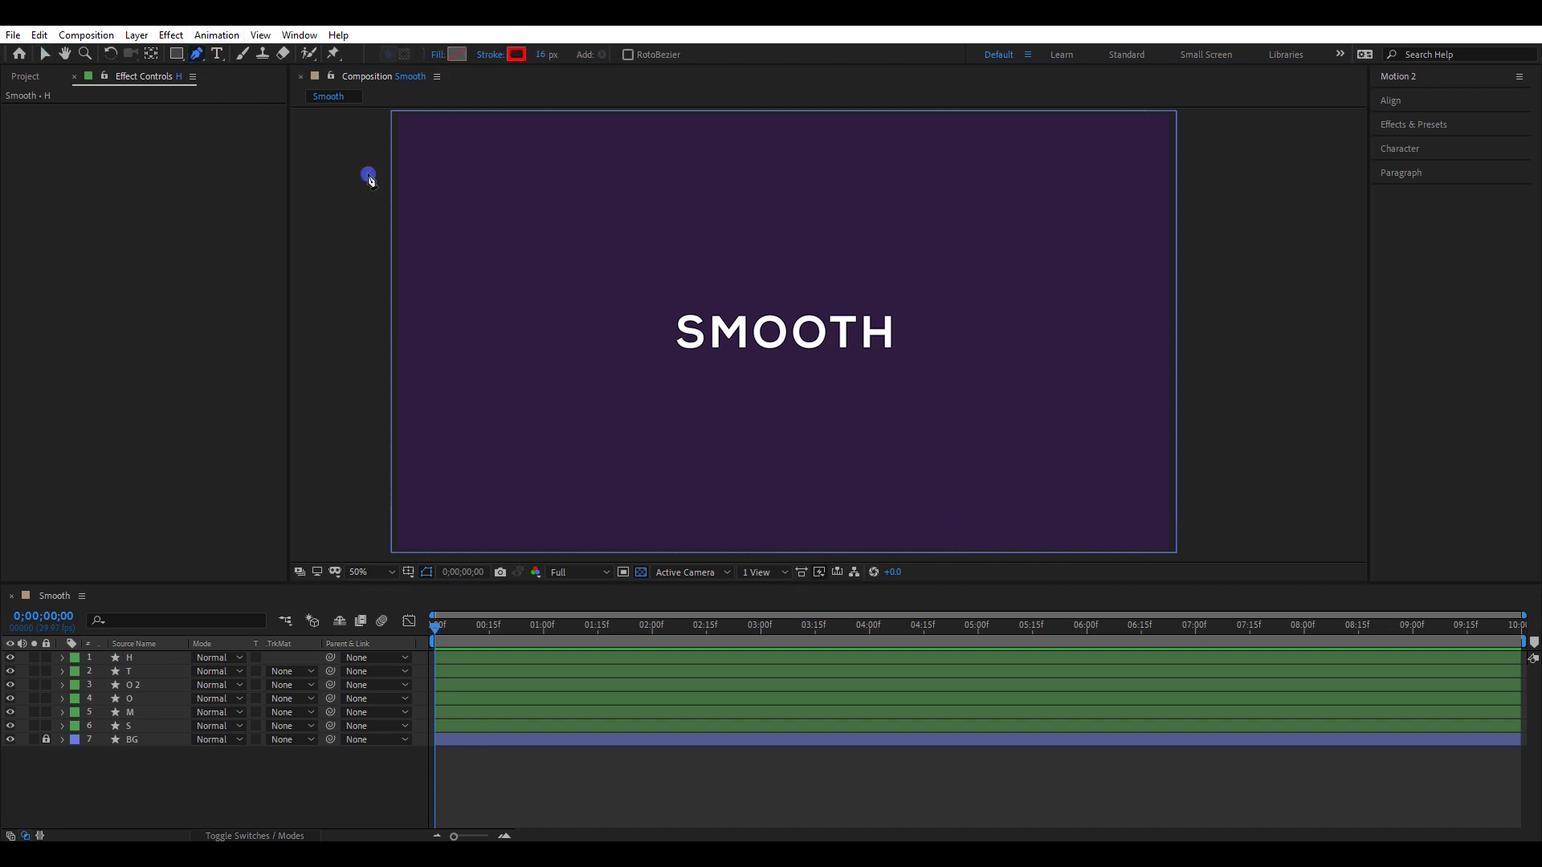
pyautogui.press('/')
pyautogui.moveTo(474, 343); pyautogui.dragTo(748, 344)
pyautogui.scroll(1, 721, 374)
pyautogui.scroll(1, 764, 392)
pyautogui.press('g')
pyautogui.click(748, 328)
pyautogui.moveTo(667, 277); pyautogui.dragTo(611, 278)
pyautogui.moveTo(591, 346); pyautogui.dragTo(595, 381)
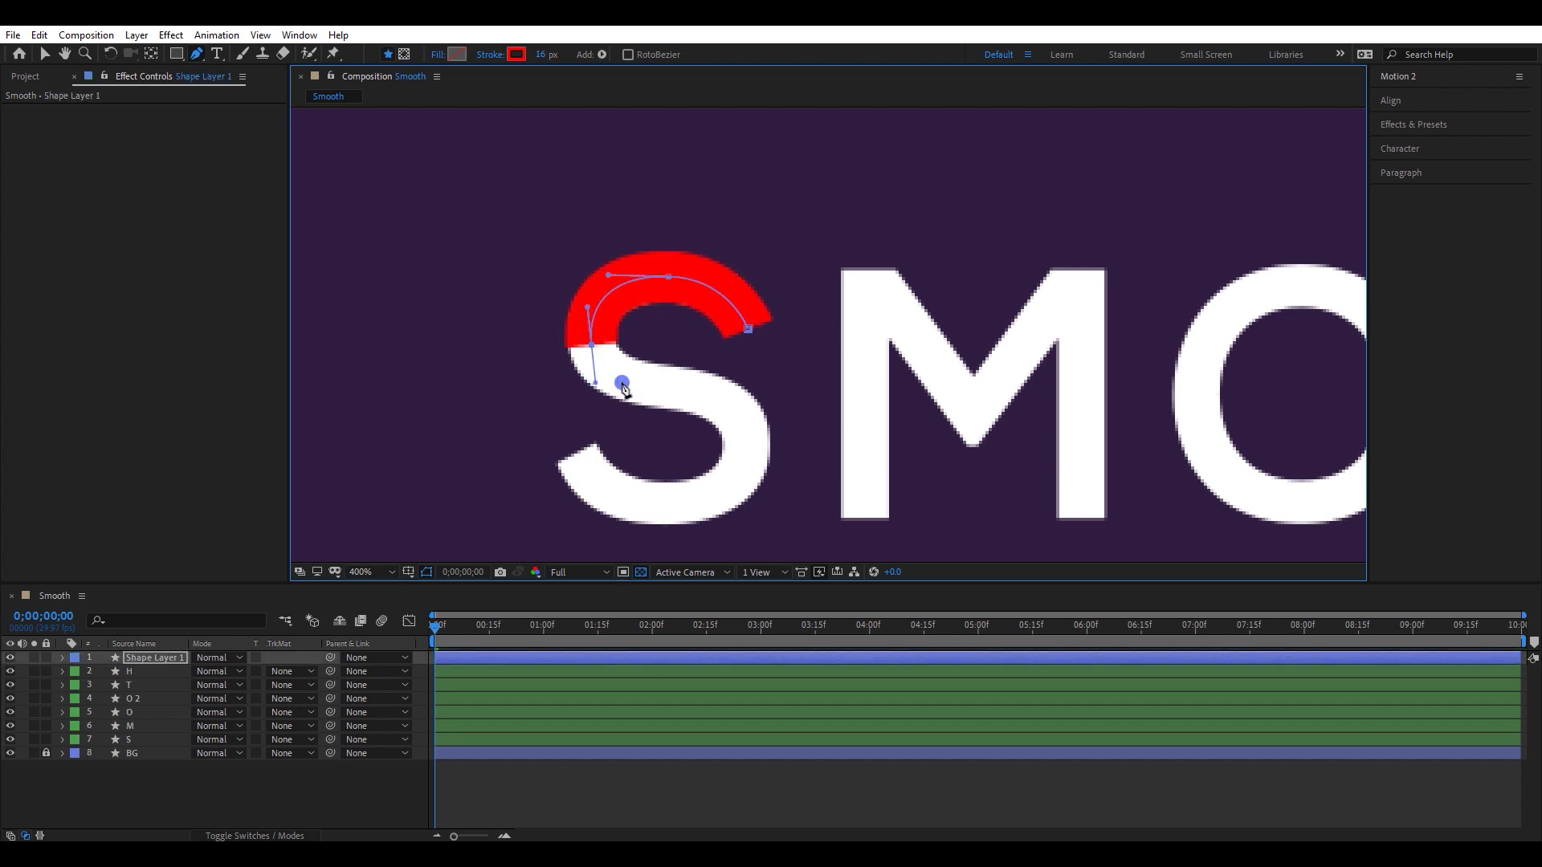
pyautogui.moveTo(688, 389); pyautogui.dragTo(715, 395)
pyautogui.moveTo(745, 454)
pyautogui.mouseDown()
pyautogui.moveTo(738, 505)
pyautogui.moveTo(613, 496)
pyautogui.mouseUp()
pyautogui.moveTo(569, 446)
pyautogui.mouseDown()
pyautogui.moveTo(554, 404)
pyautogui.moveTo(570, 452)
pyautogui.mouseUp()
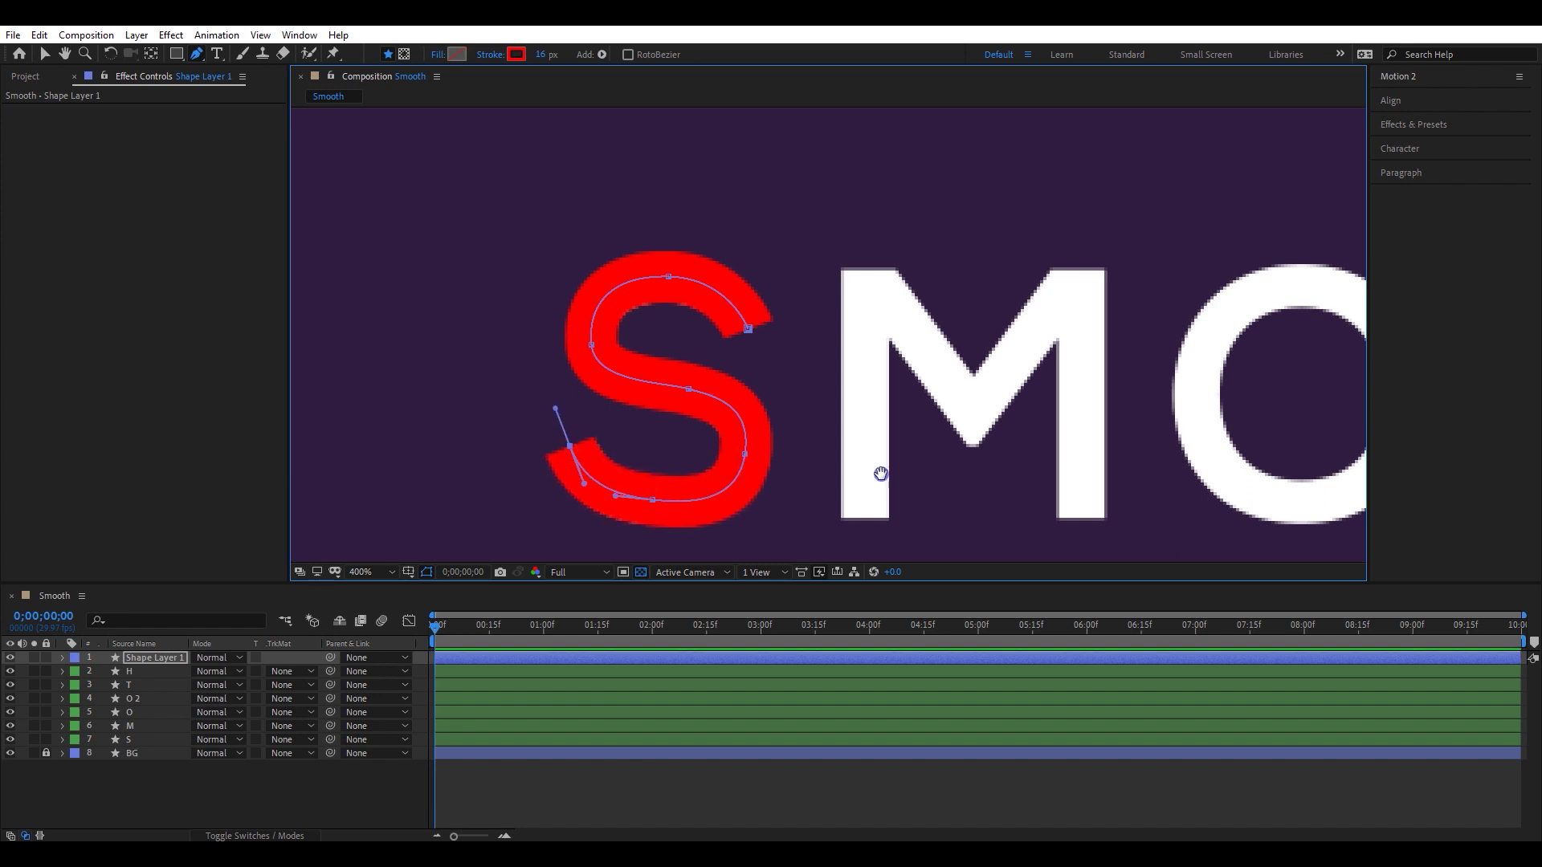
pyautogui.moveTo(876, 521); pyautogui.dragTo(742, 456)
pyautogui.keyDown('ctrl'); pyautogui.click(714, 509); pyautogui.keyUp('ctrl')
pyautogui.keyDown('ctrl'); pyautogui.click(720, 510); pyautogui.keyUp('ctrl')
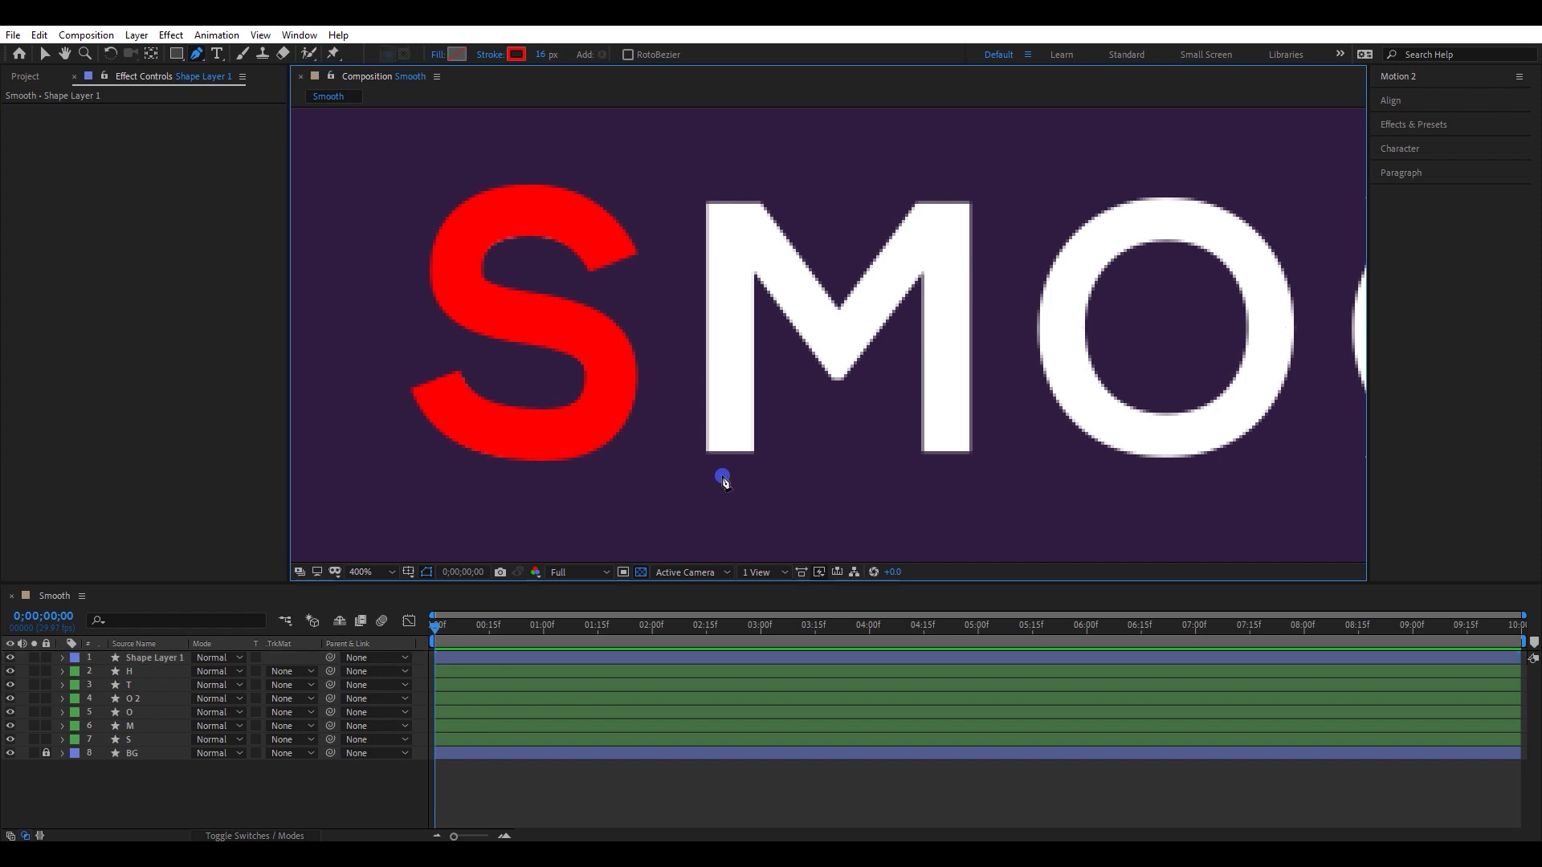
# Trace the letter M on its own shape layer with a continuous open Pen path from the left leg's foot to the right leg's foot
pyautogui.click(727, 458)
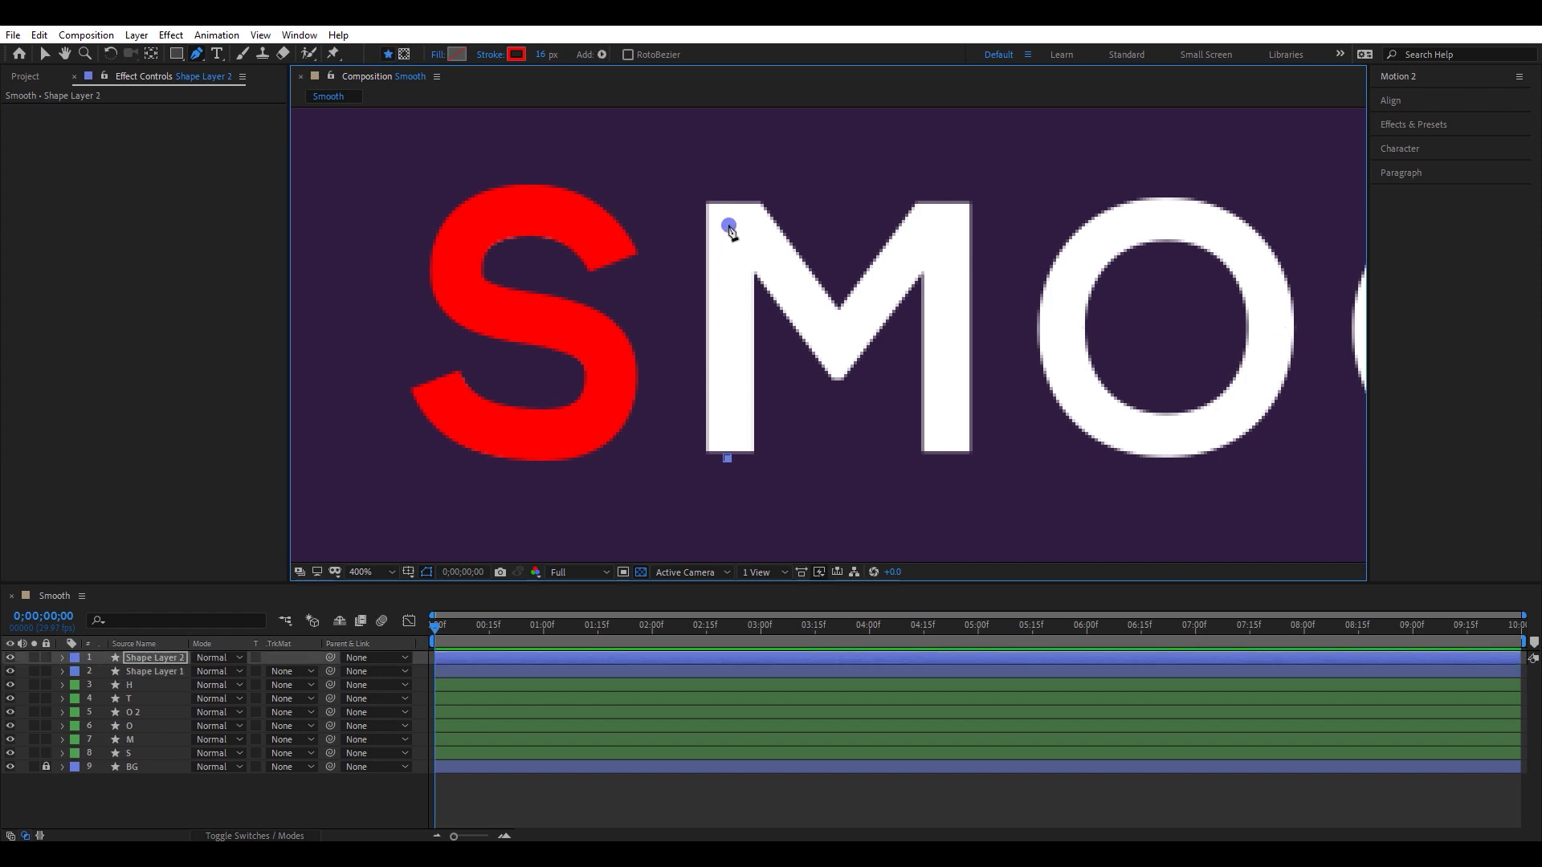
pyautogui.click(727, 225)
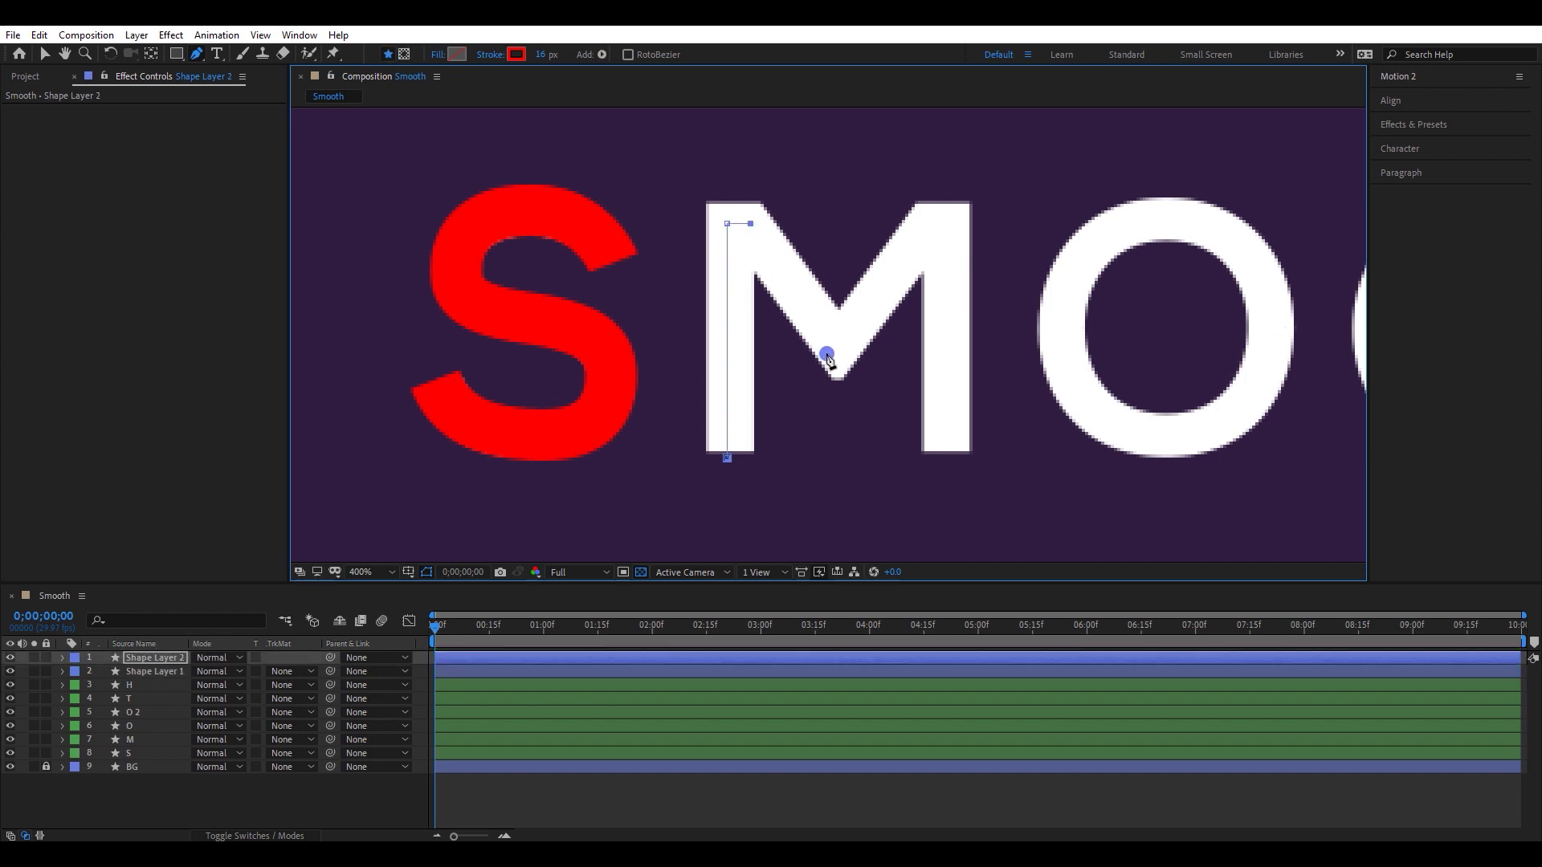
pyautogui.click(838, 360)
pyautogui.click(926, 227)
pyautogui.click(948, 459)
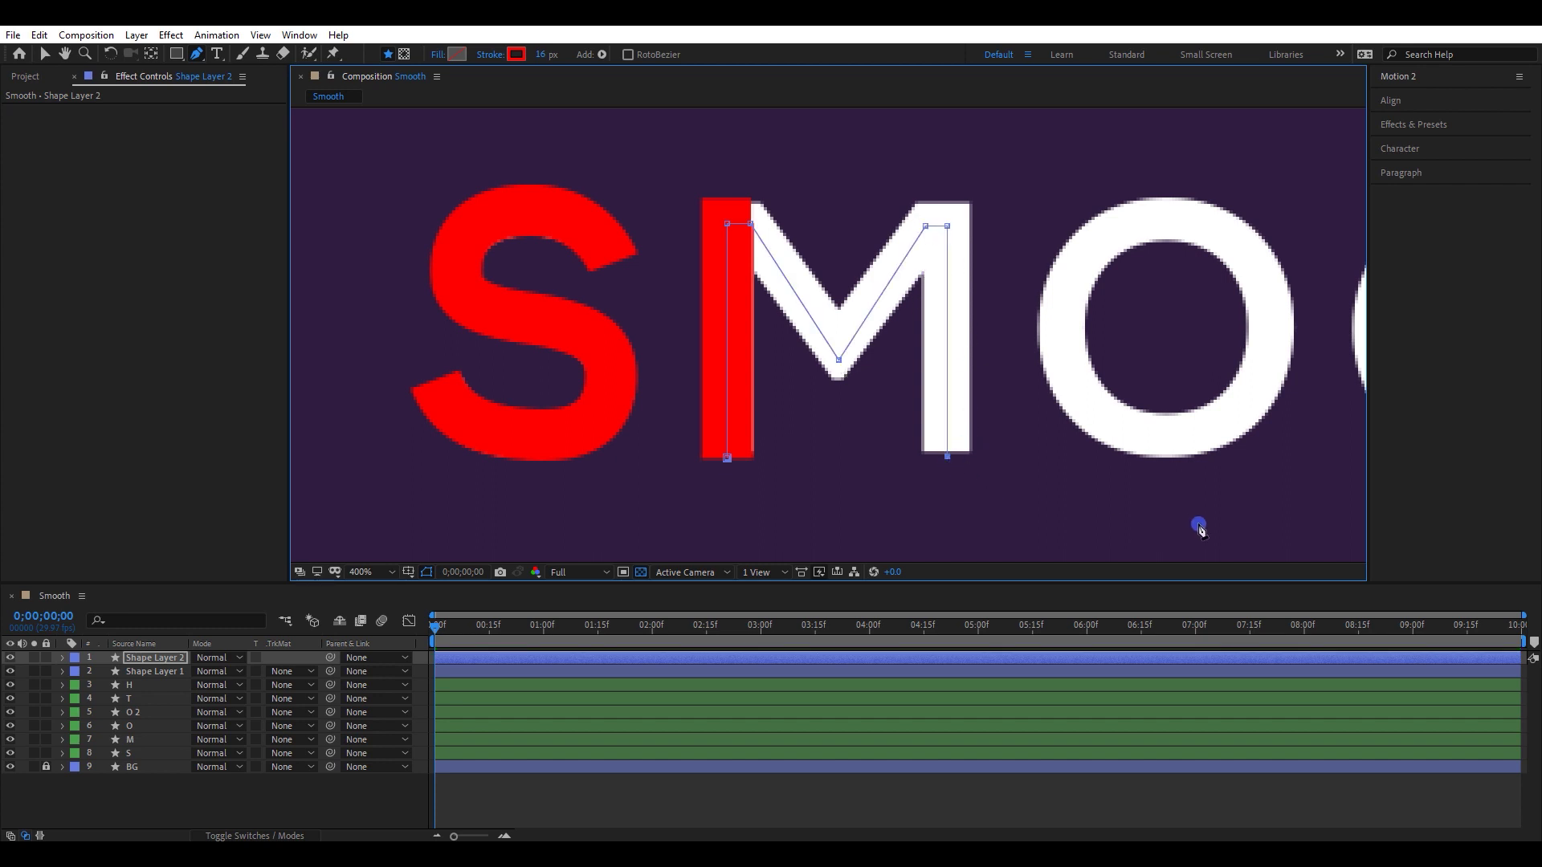
pyautogui.moveTo(1199, 526); pyautogui.dragTo(787, 503)
pyautogui.hotkey('ctrl', 'shift', 'a')
# Trace the first O on its own shape layer with a closed curved Pen path starting at its lowest point
pyautogui.click(755, 416)
pyautogui.moveTo(860, 309); pyautogui.dragTo(851, 204)
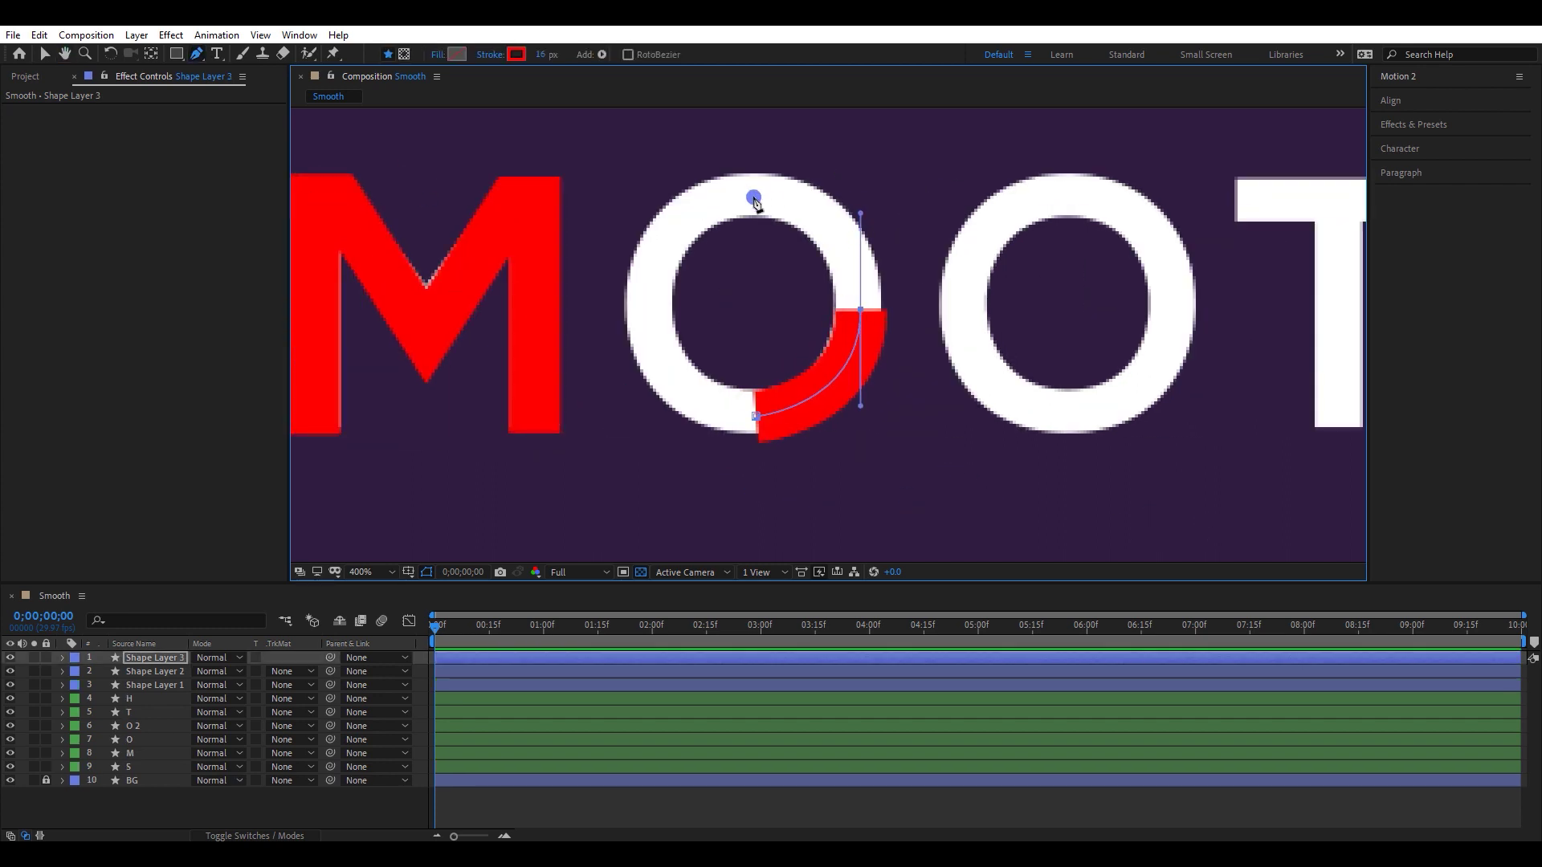
pyautogui.moveTo(753, 196); pyautogui.dragTo(722, 196)
pyautogui.moveTo(650, 322); pyautogui.dragTo(760, 416)
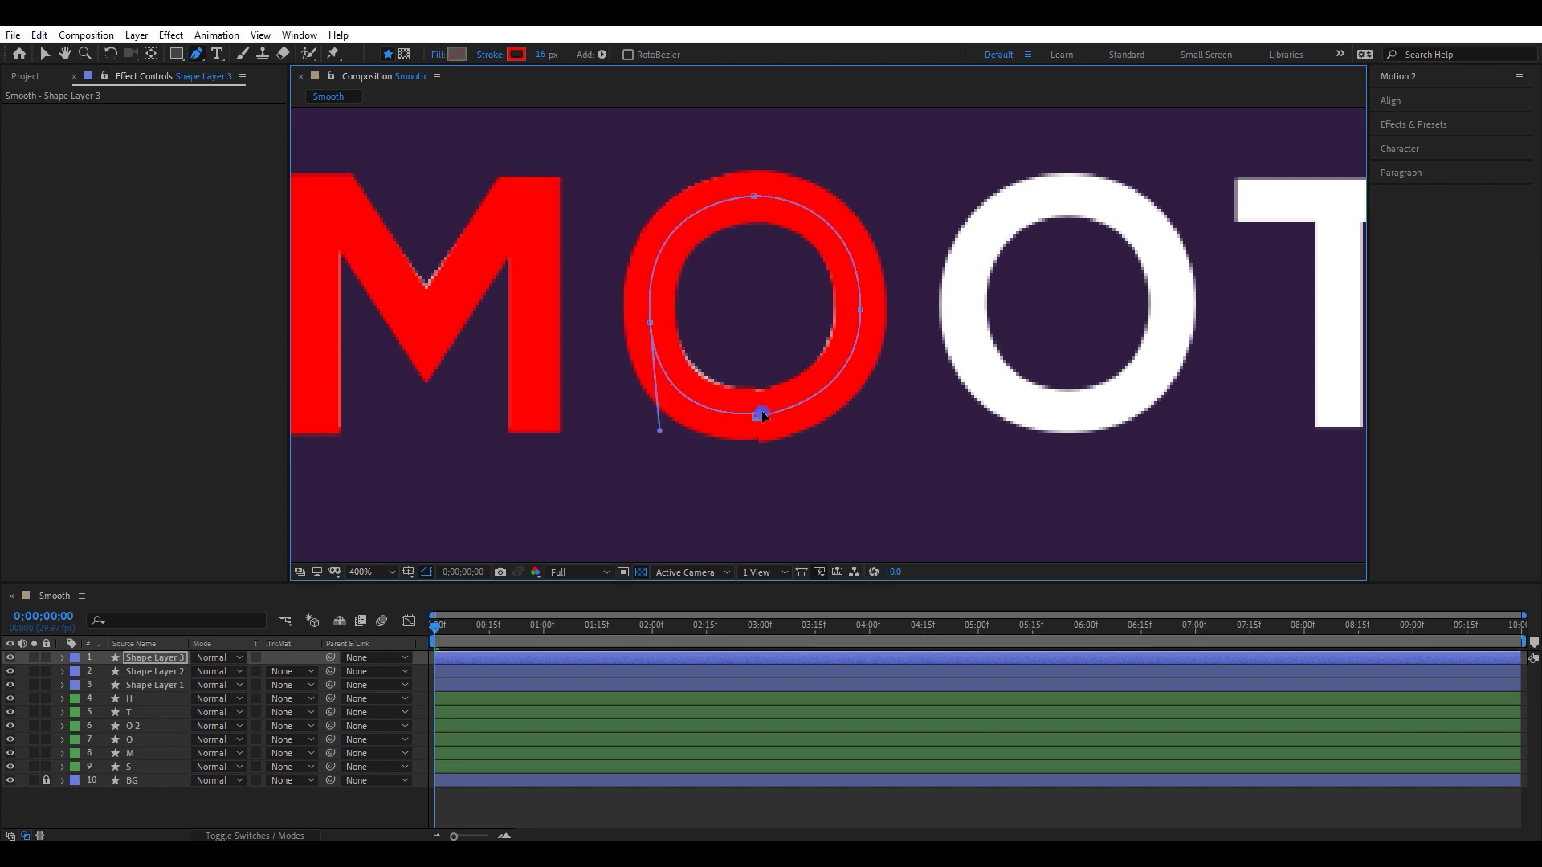
pyautogui.moveTo(973, 437); pyautogui.dragTo(827, 437)
pyautogui.hotkey('ctrl', 'shift', 'a')
# Trace the letter T with two straight Pen strokes on separate shape layers, one for the crossbar and one for the stem
pyautogui.moveTo(1154, 465); pyautogui.dragTo(734, 494)
pyautogui.press('g')
pyautogui.click(660, 232)
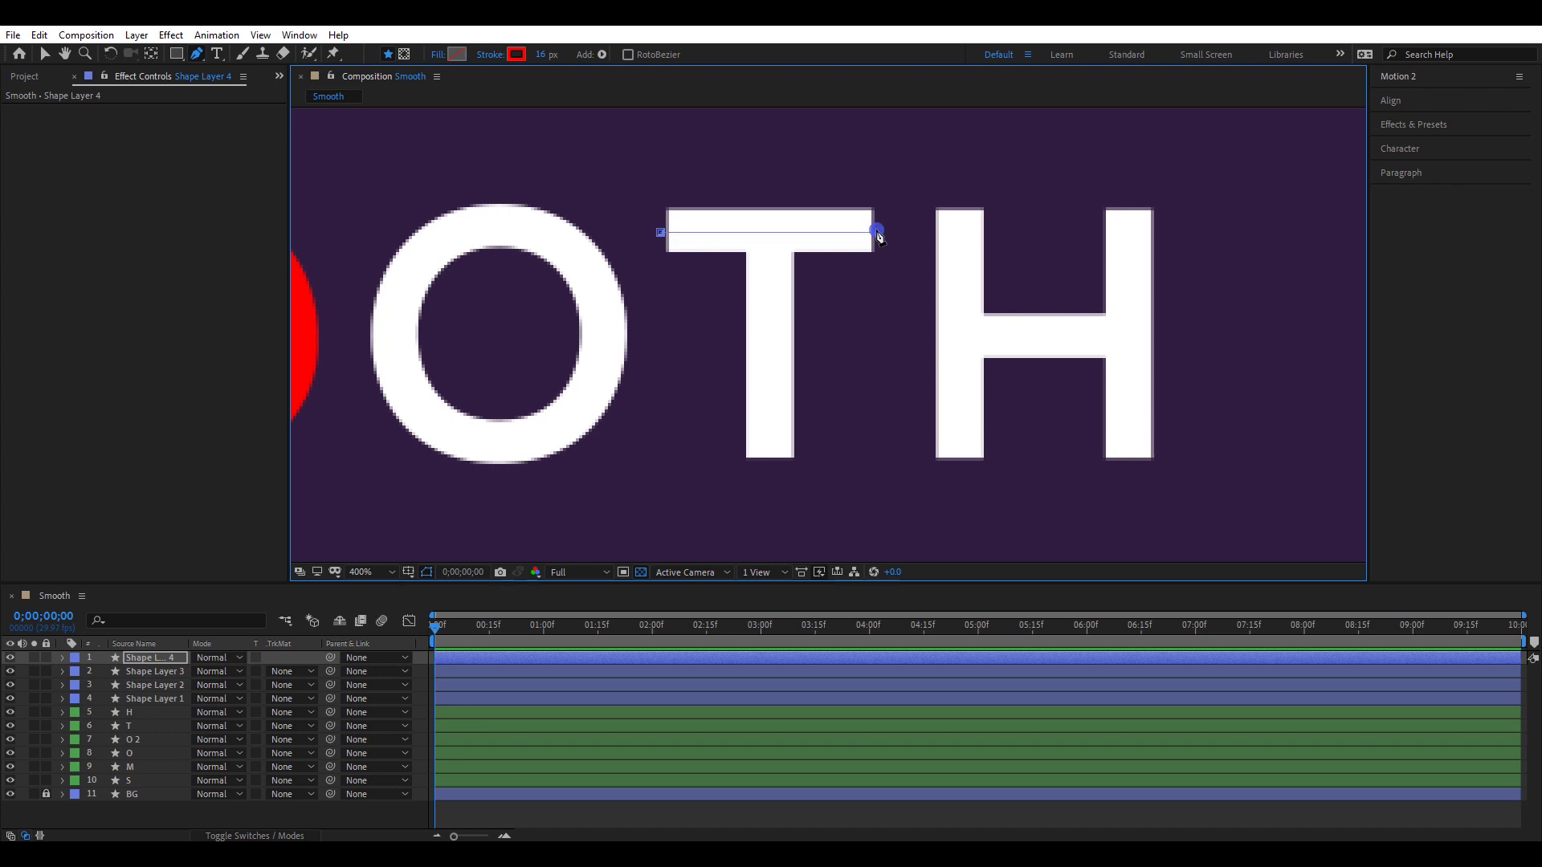
pyautogui.press('F2')
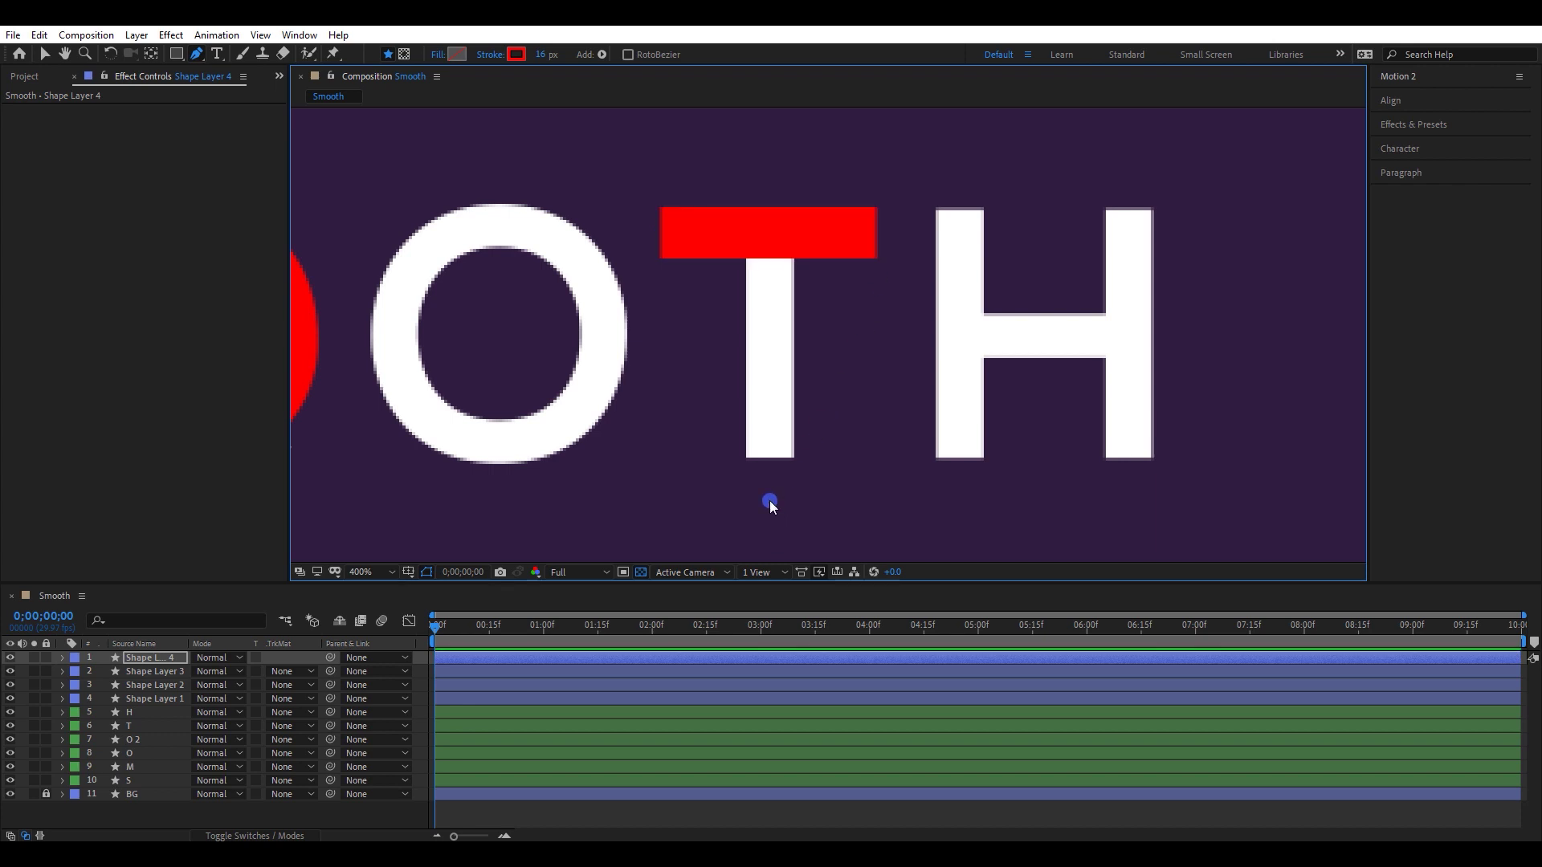
pyautogui.click(771, 209)
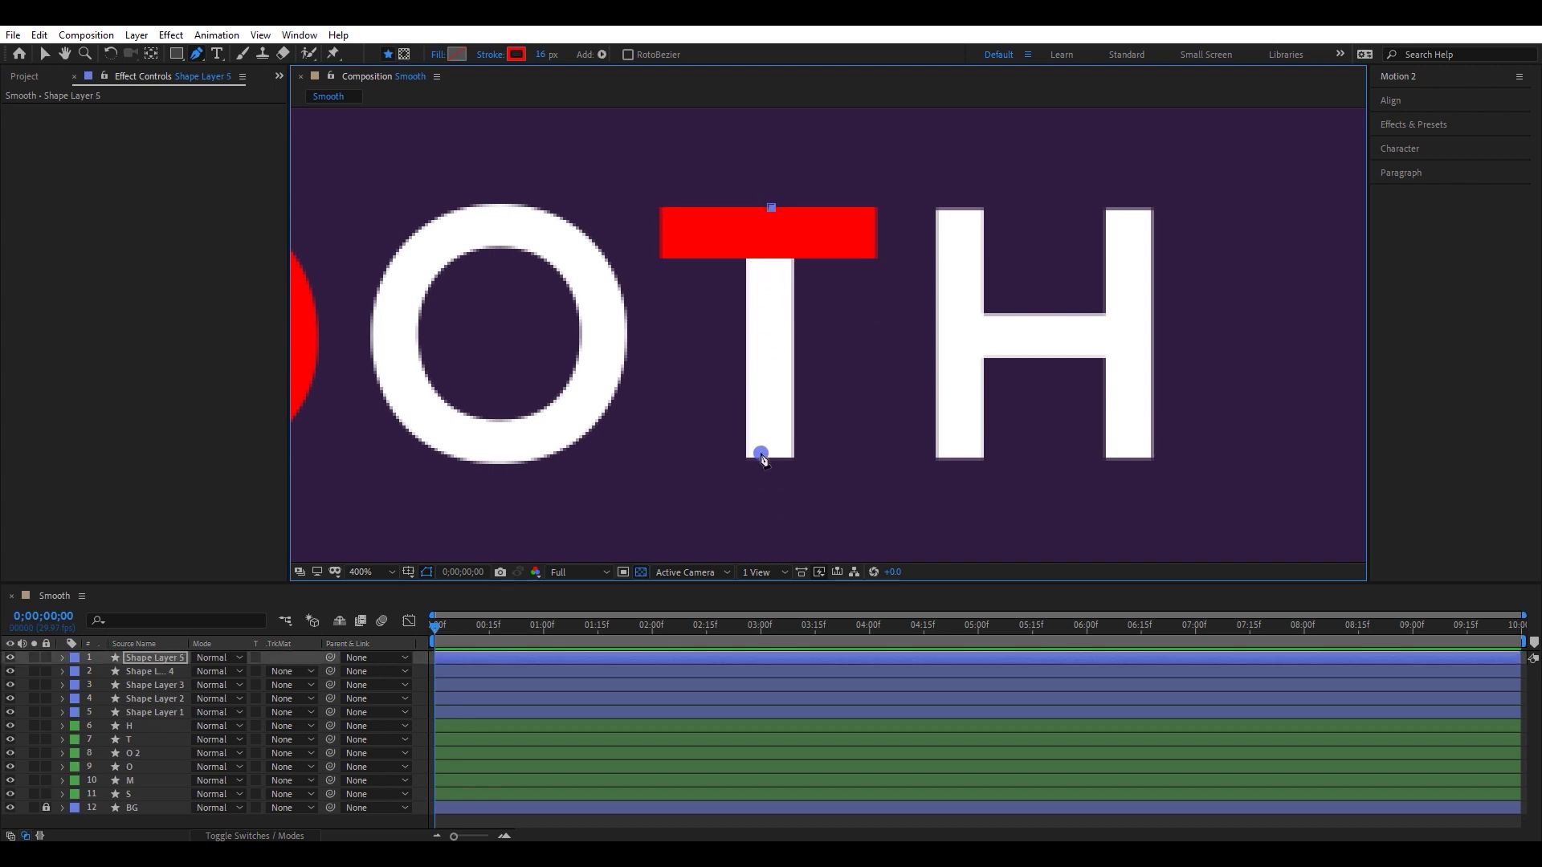
pyautogui.click(772, 461)
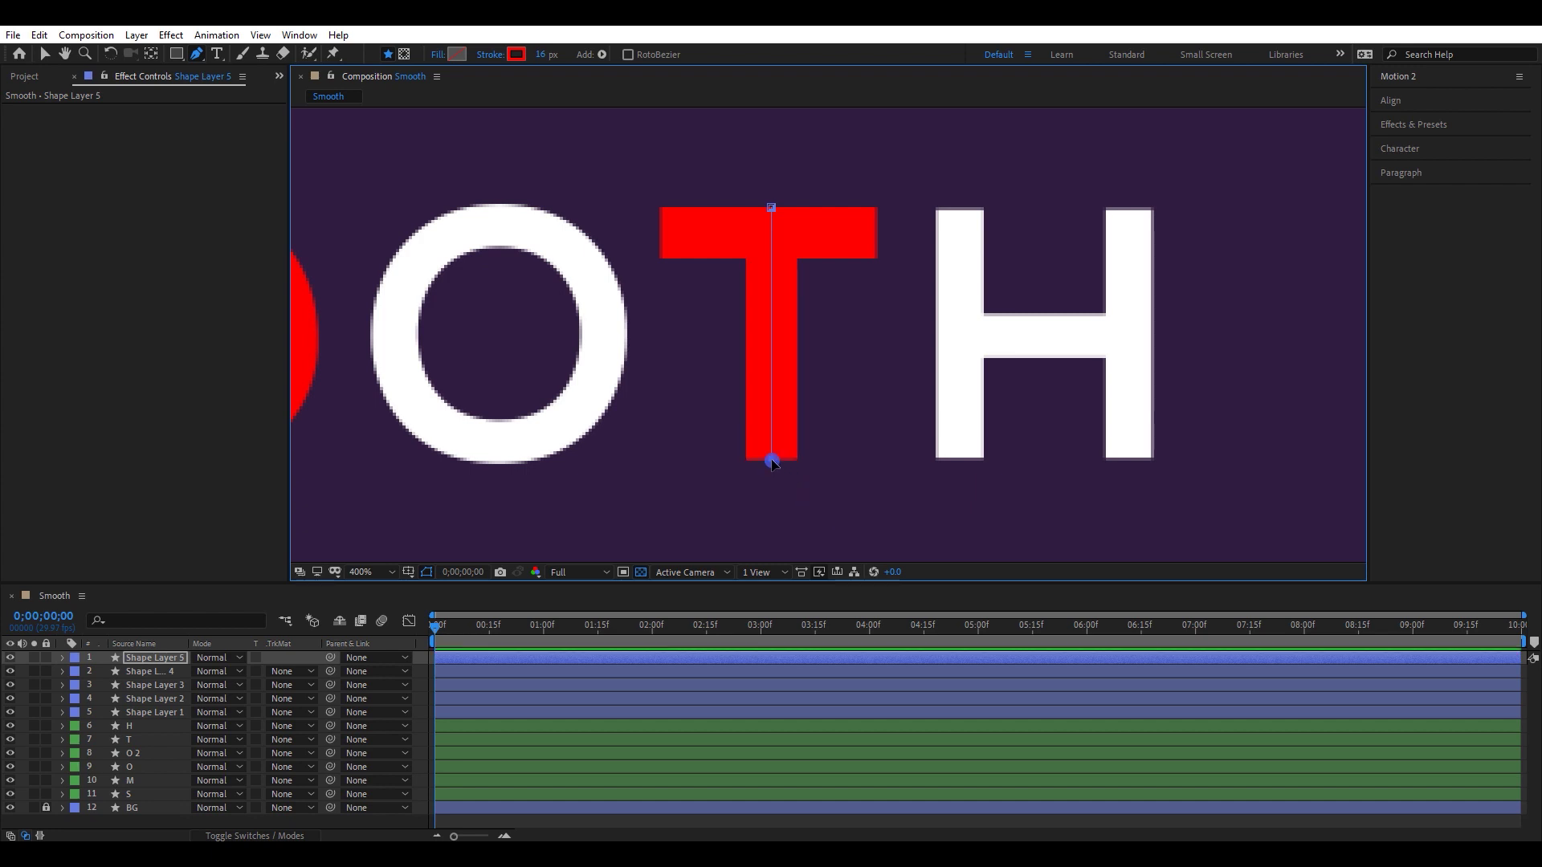
pyautogui.press('F2')
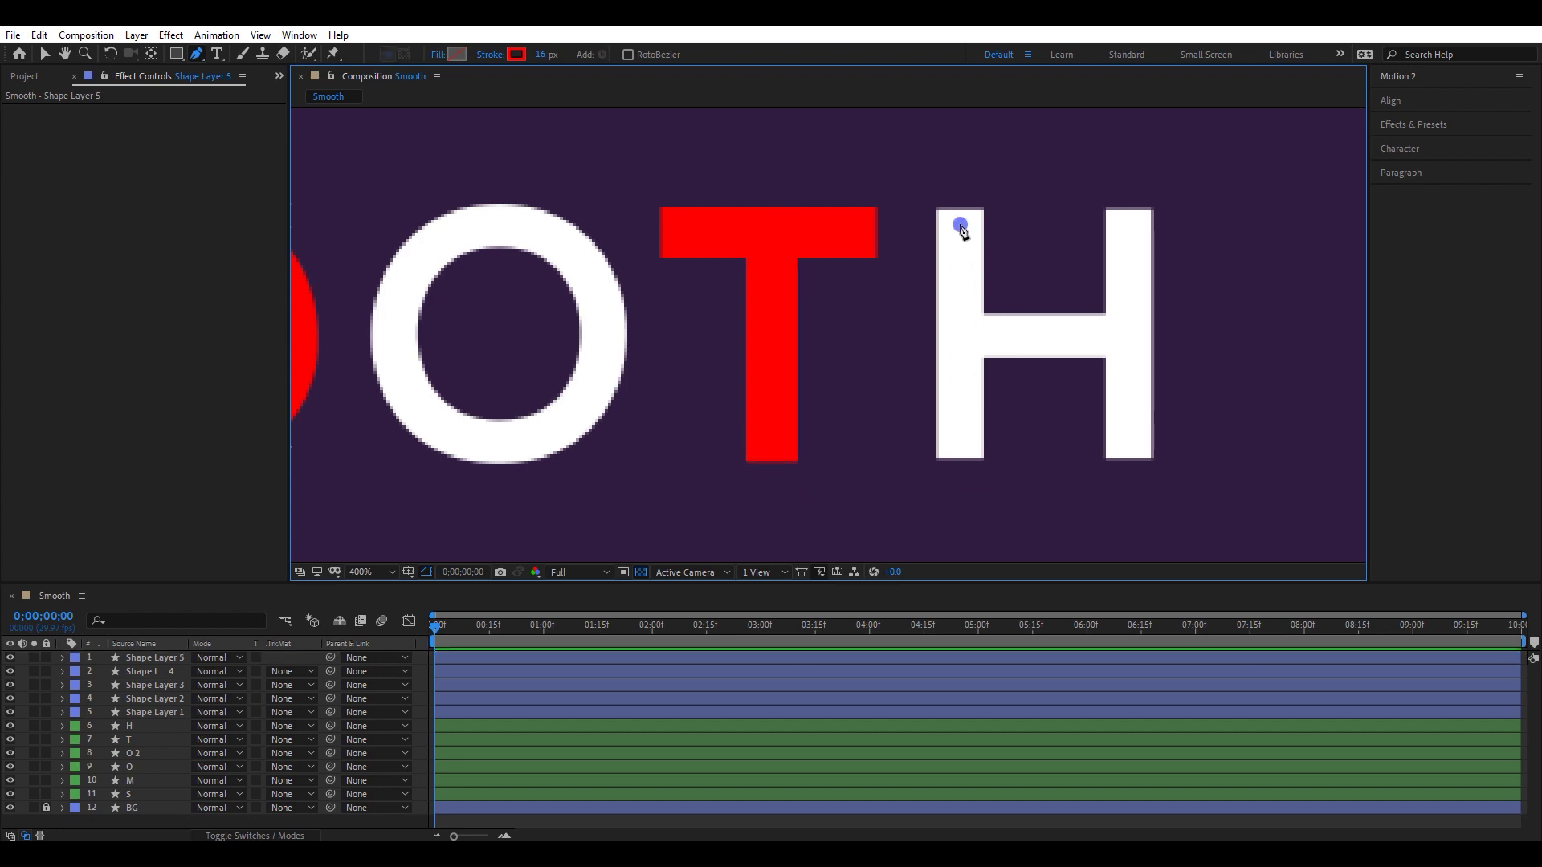
# Trace the letter H with three straight Pen strokes on separate shape layers: left leg, crossbar and right leg
pyautogui.click(962, 231)
pyautogui.click(961, 461)
pyautogui.press('F2')
pyautogui.click(953, 337)
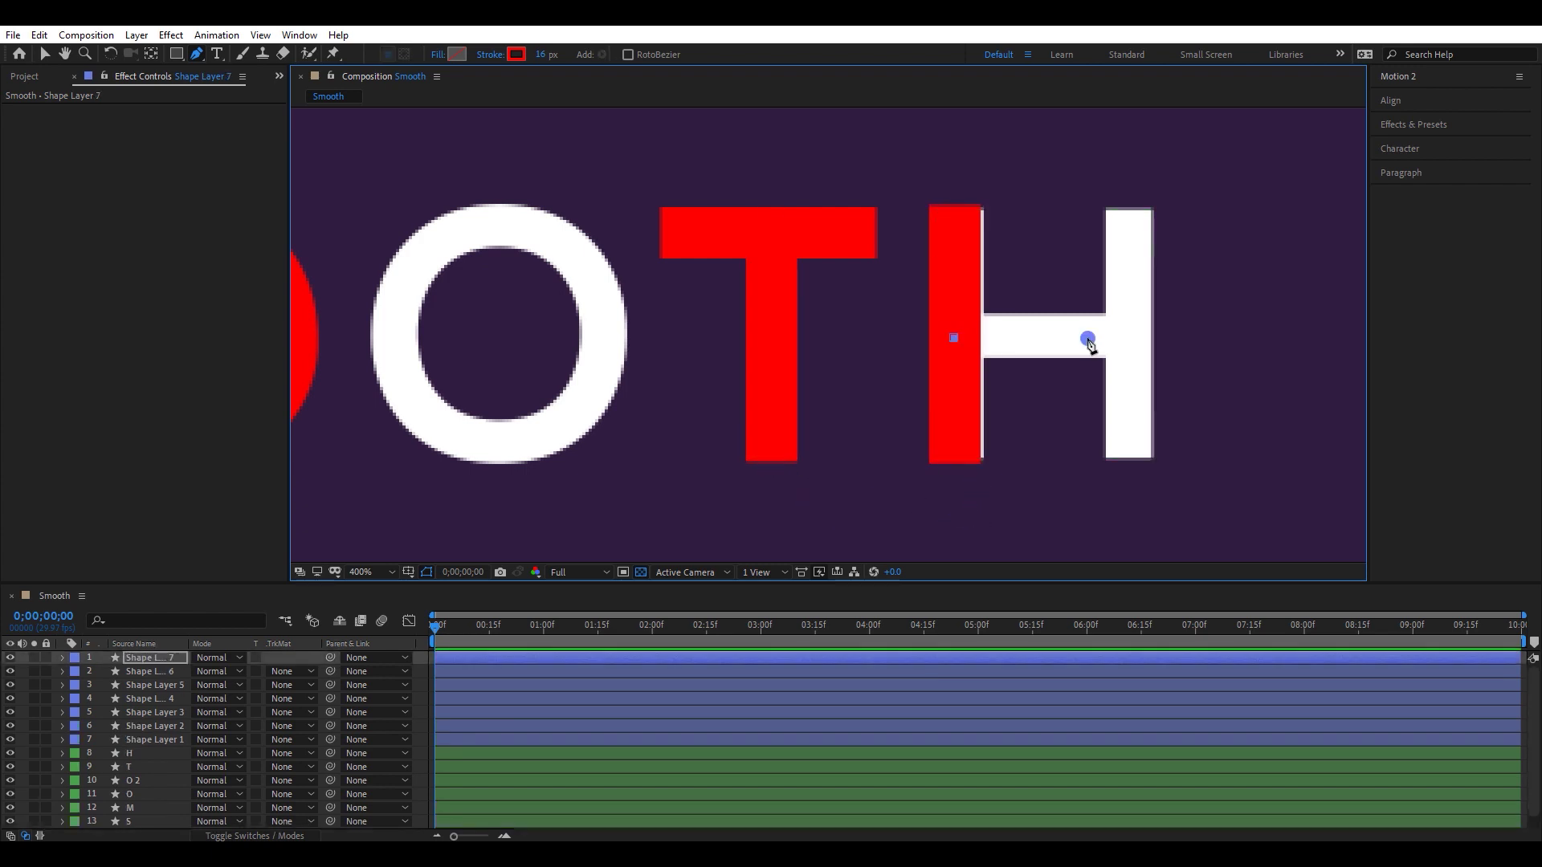
pyautogui.click(1150, 337)
pyautogui.press('F2')
pyautogui.click(1128, 206)
pyautogui.click(1128, 461)
pyautogui.press('F2')
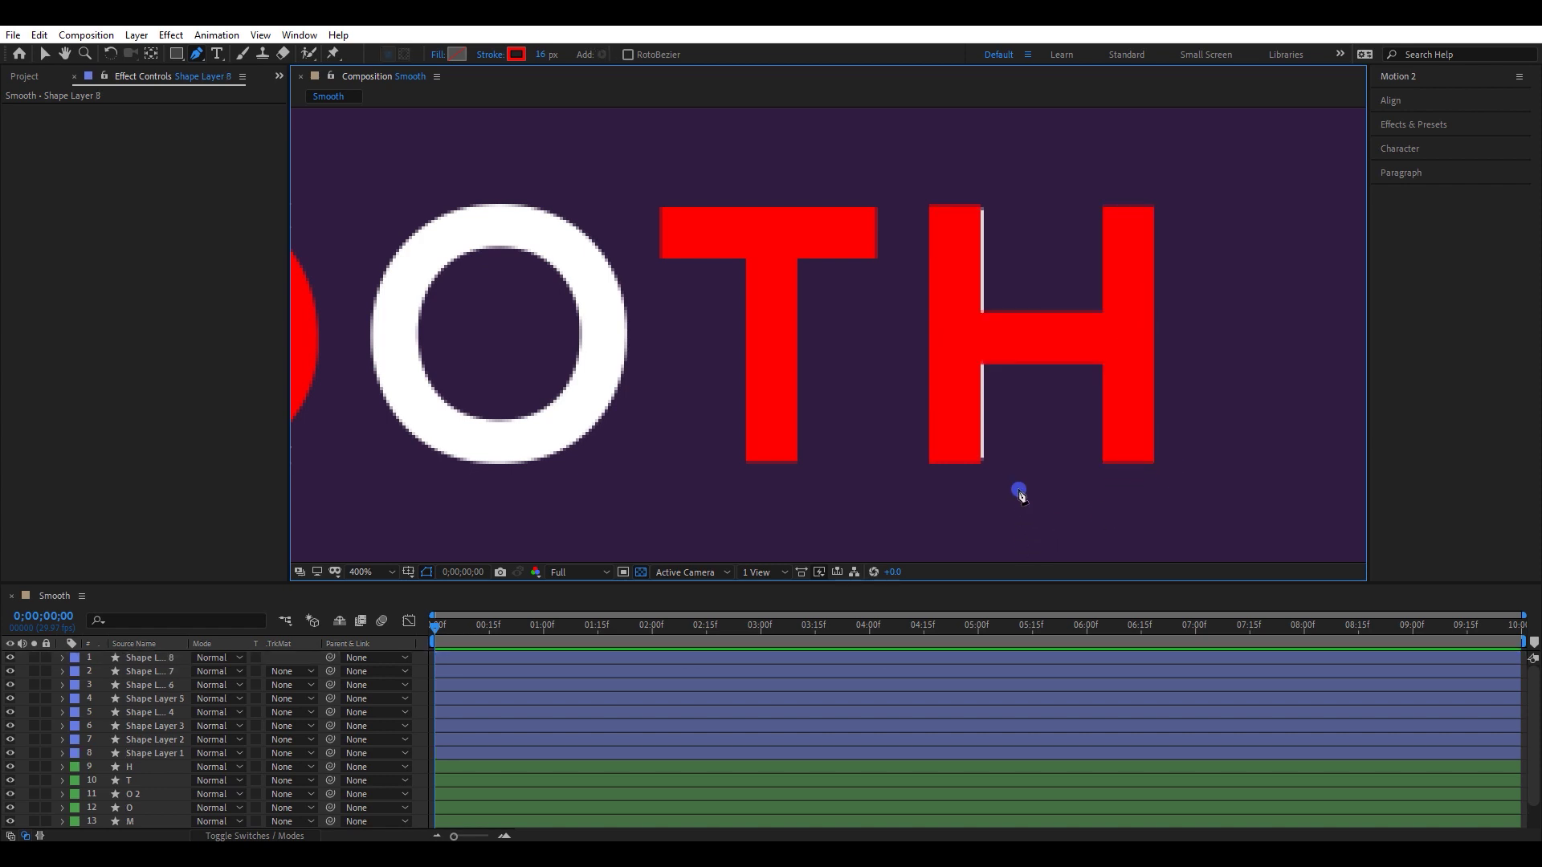
# Select all eight traced shape layers and set their opacity to 60%
pyautogui.press(',')
pyautogui.press(',')
pyautogui.press(',')
pyautogui.press(',')
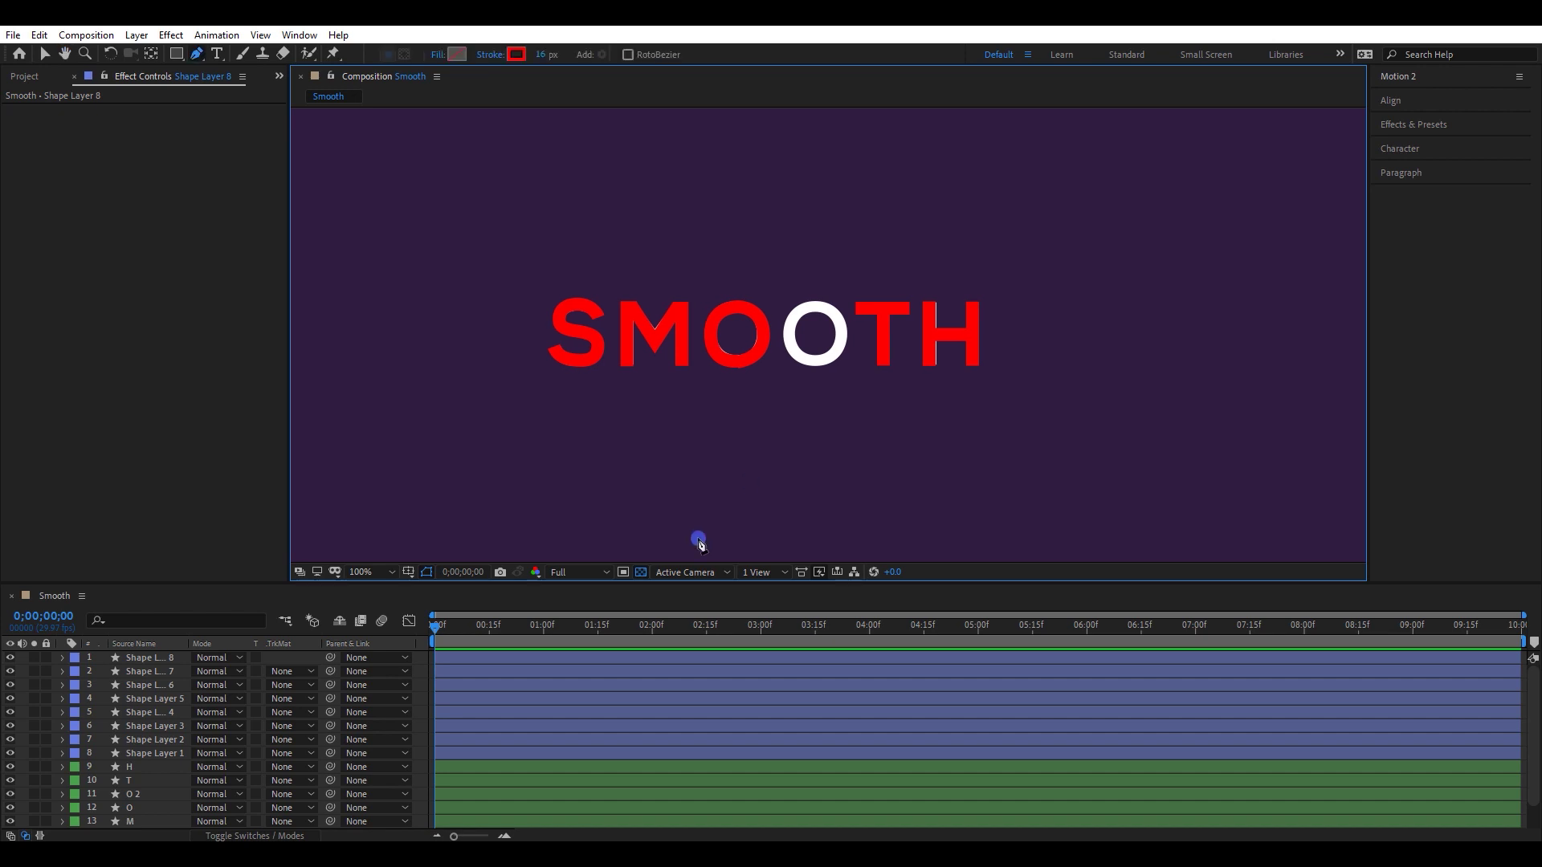
pyautogui.click(518, 755)
pyautogui.keyDown('shift'); pyautogui.click(522, 661); pyautogui.keyUp('shift')
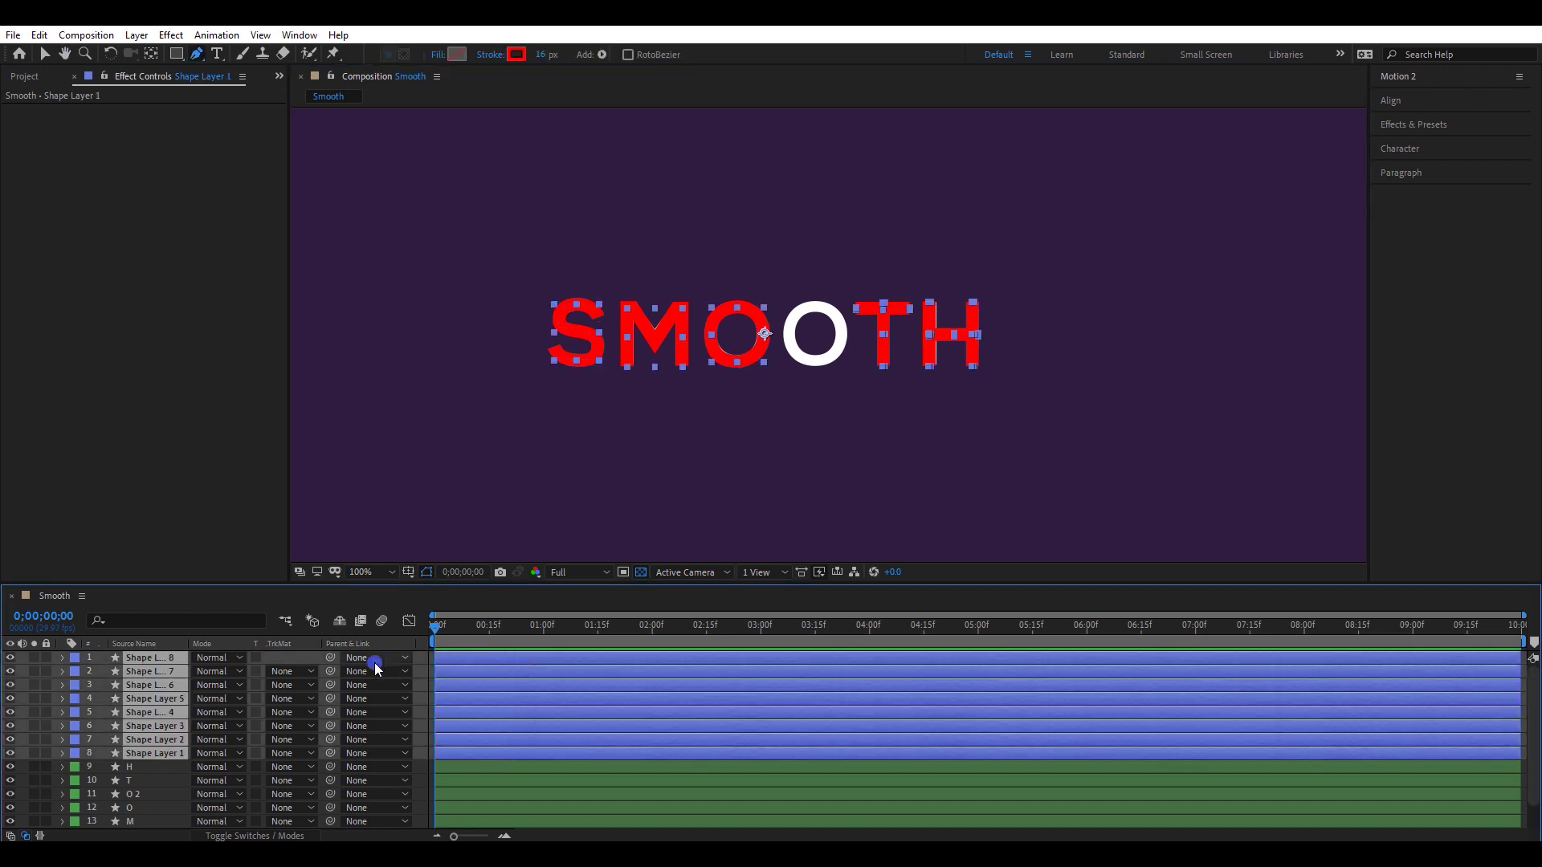
pyautogui.press('t')
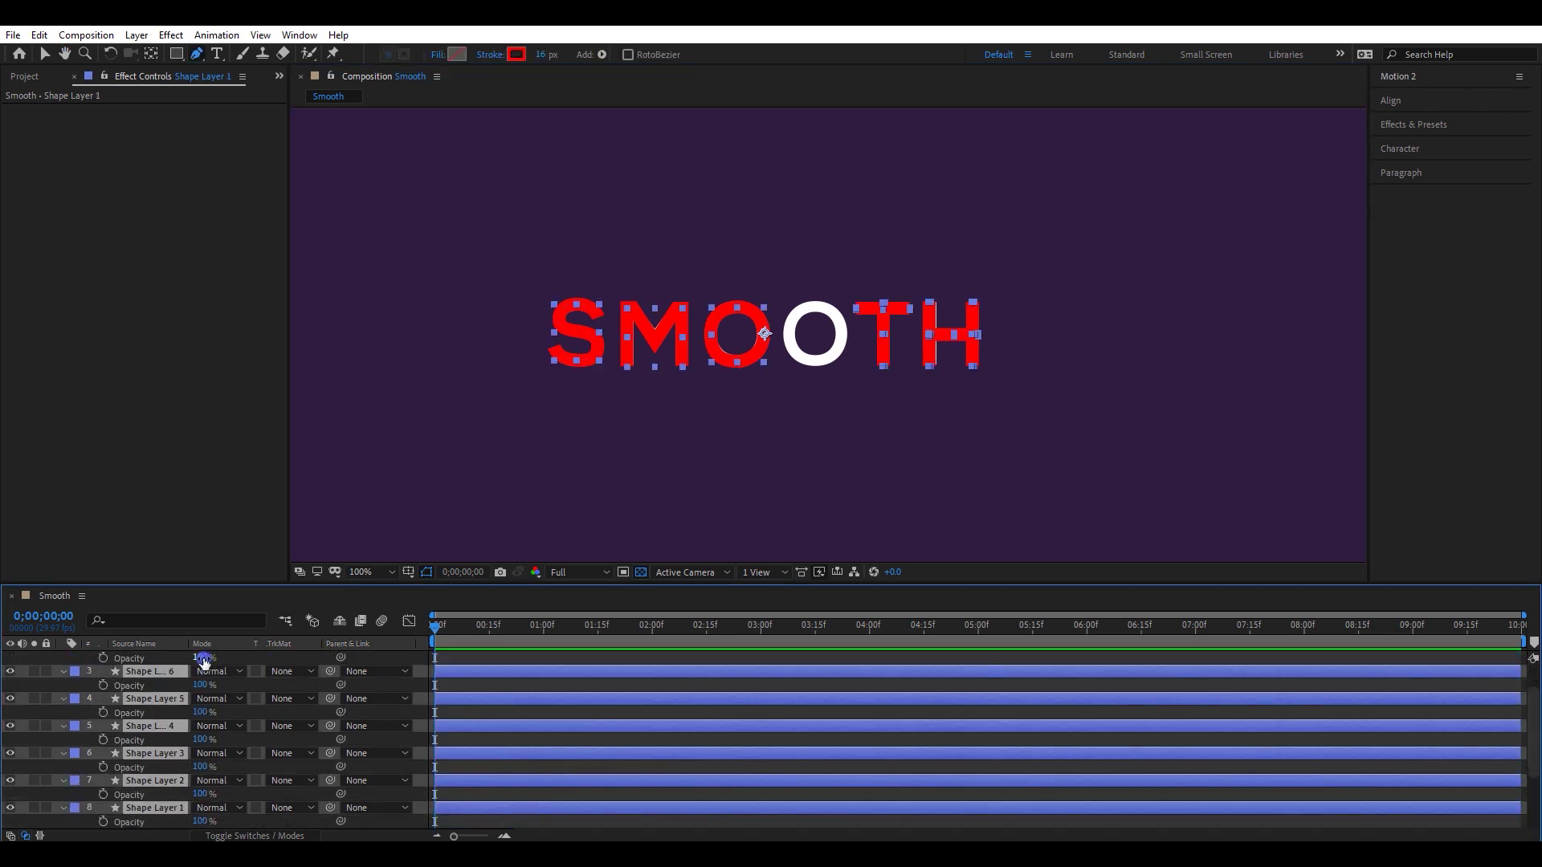
pyautogui.write('60')
pyautogui.press('Return')
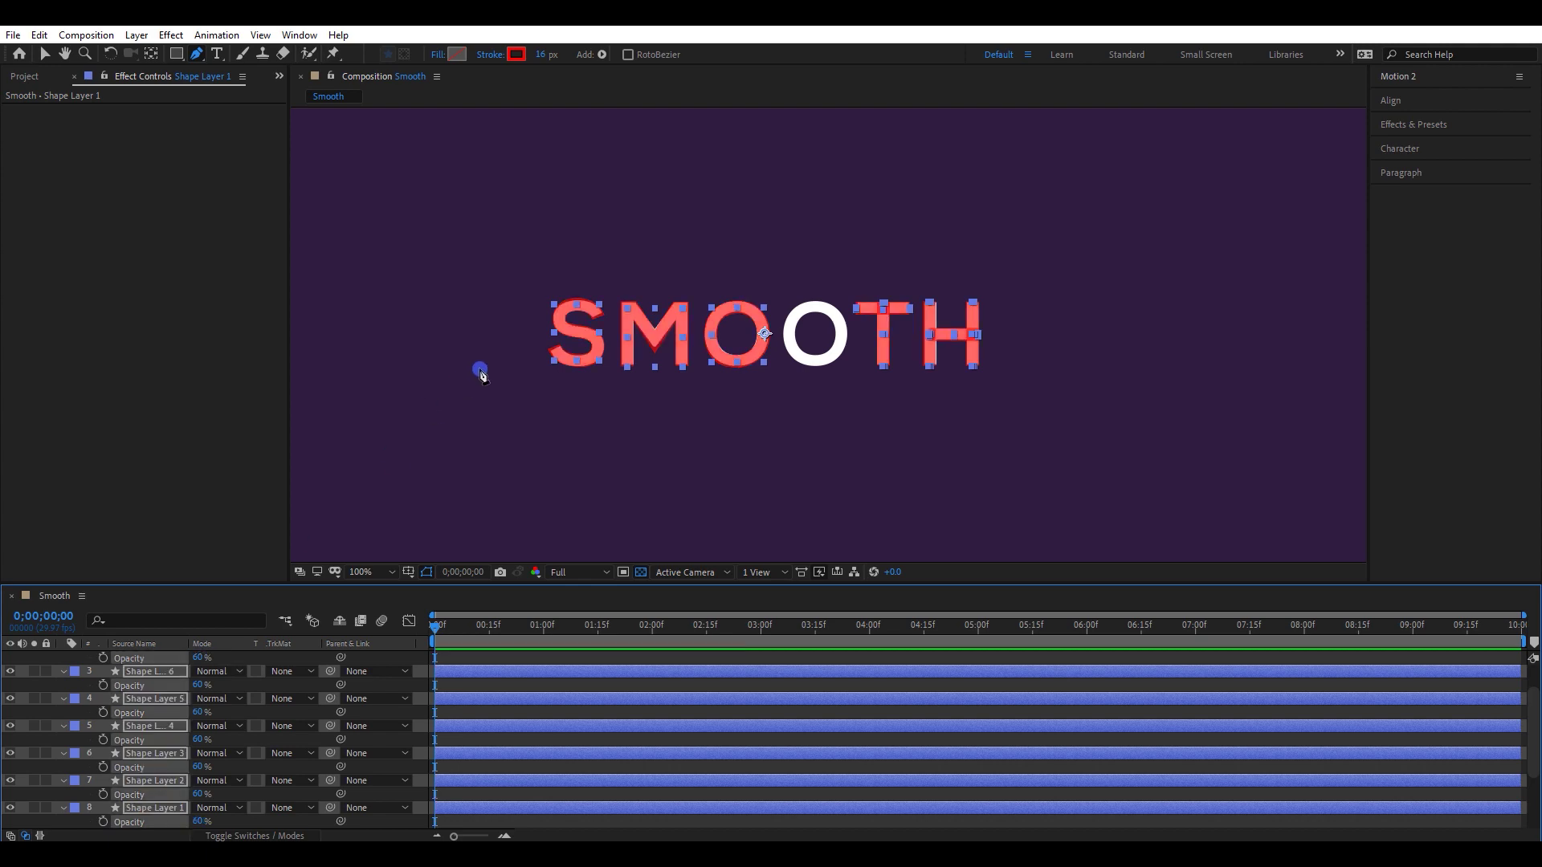
# Select the S stroke on Shape Layer 1 and adjust its path points to follow the letter underneath
pyautogui.scroll(2, 480, 373)
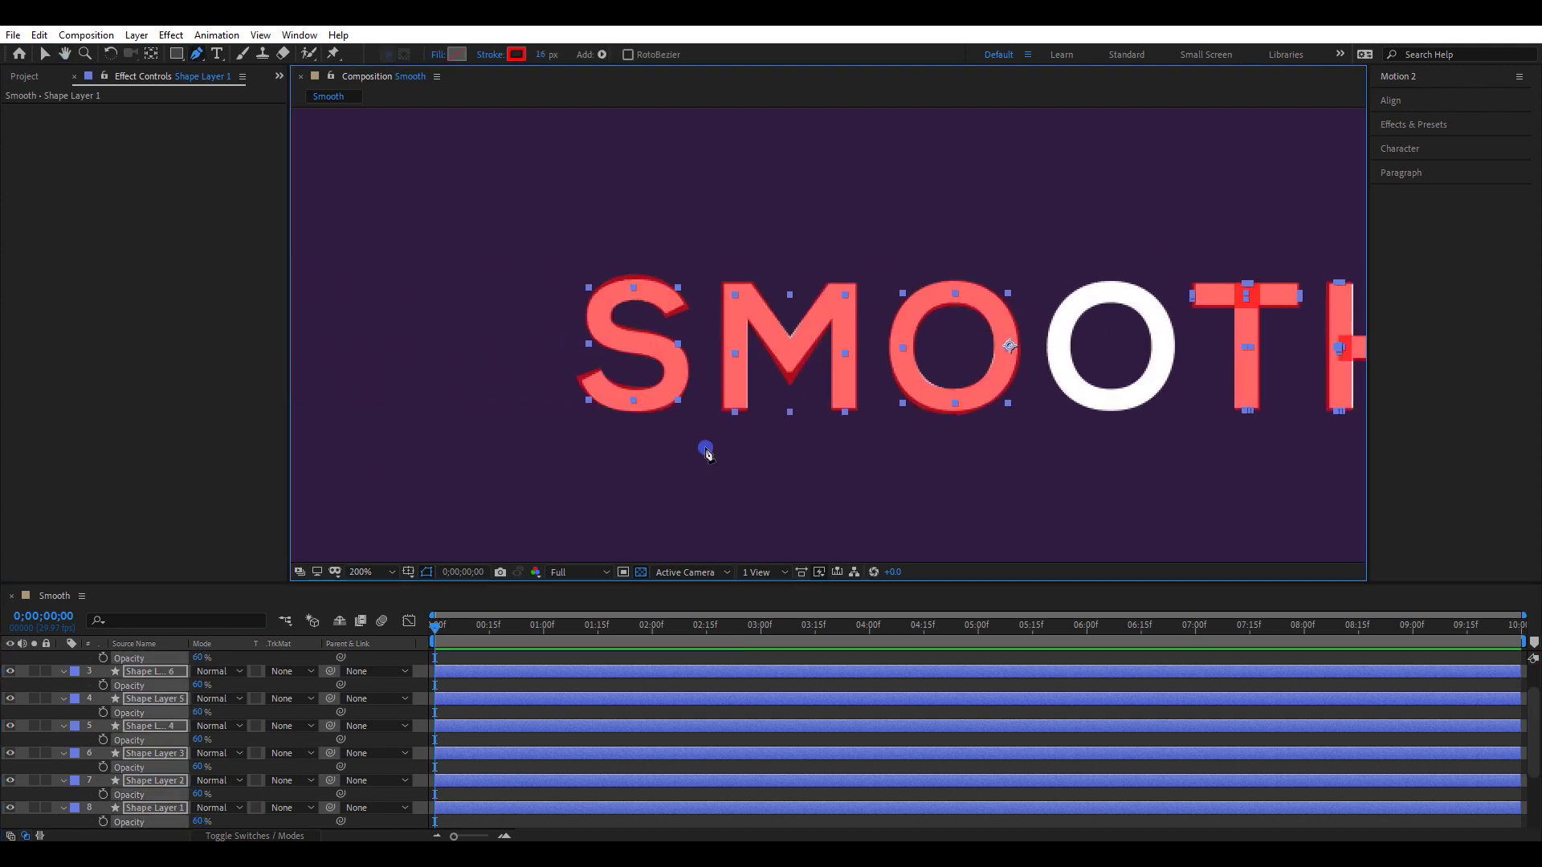
pyautogui.press('v')
pyautogui.scroll(2, 635, 466)
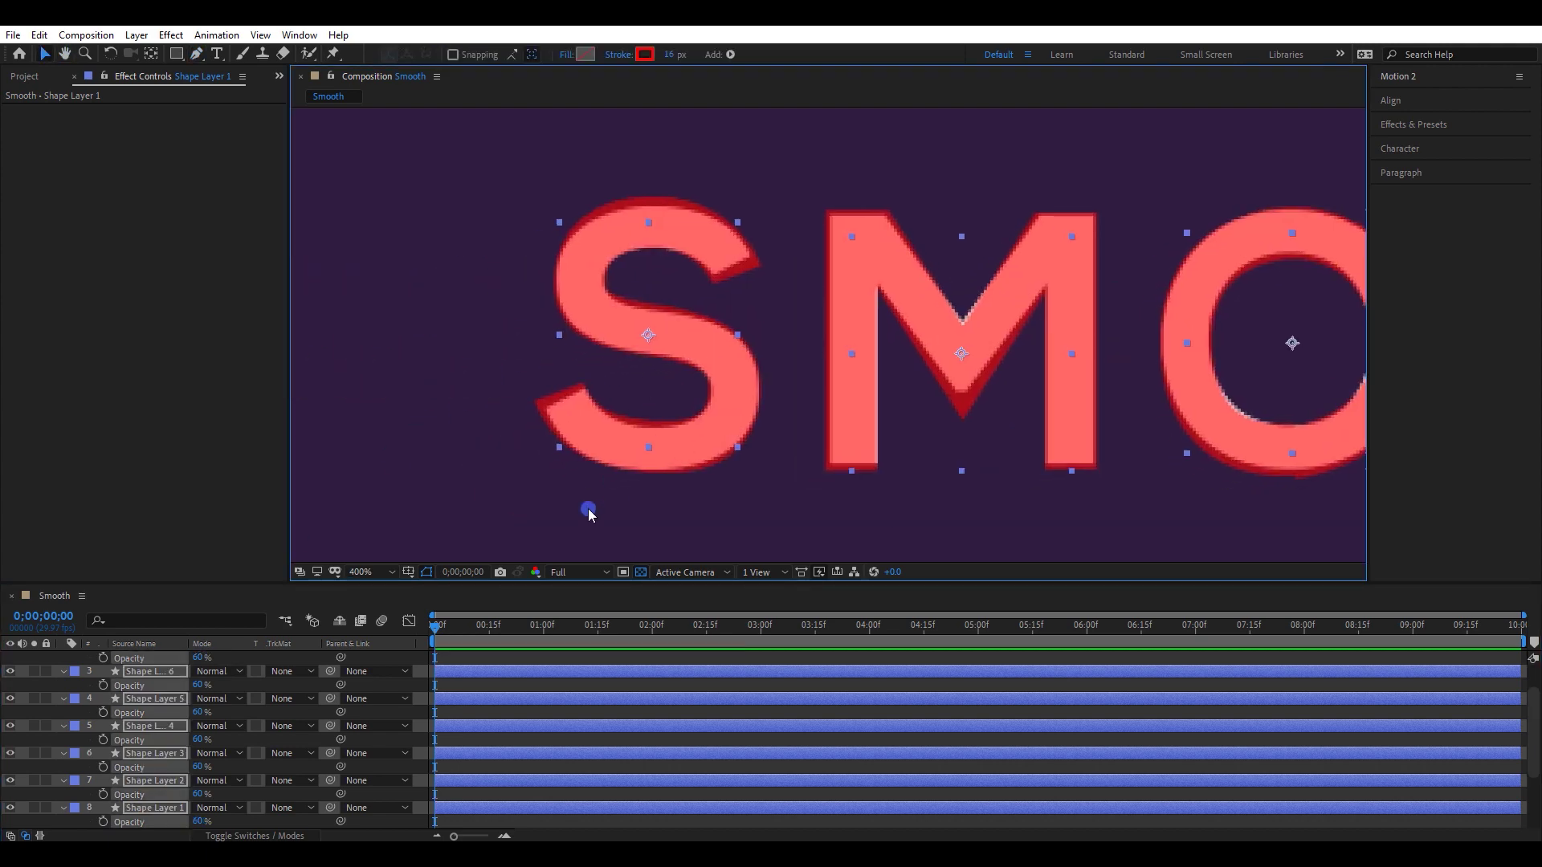
pyautogui.click(639, 347)
pyautogui.click(197, 53)
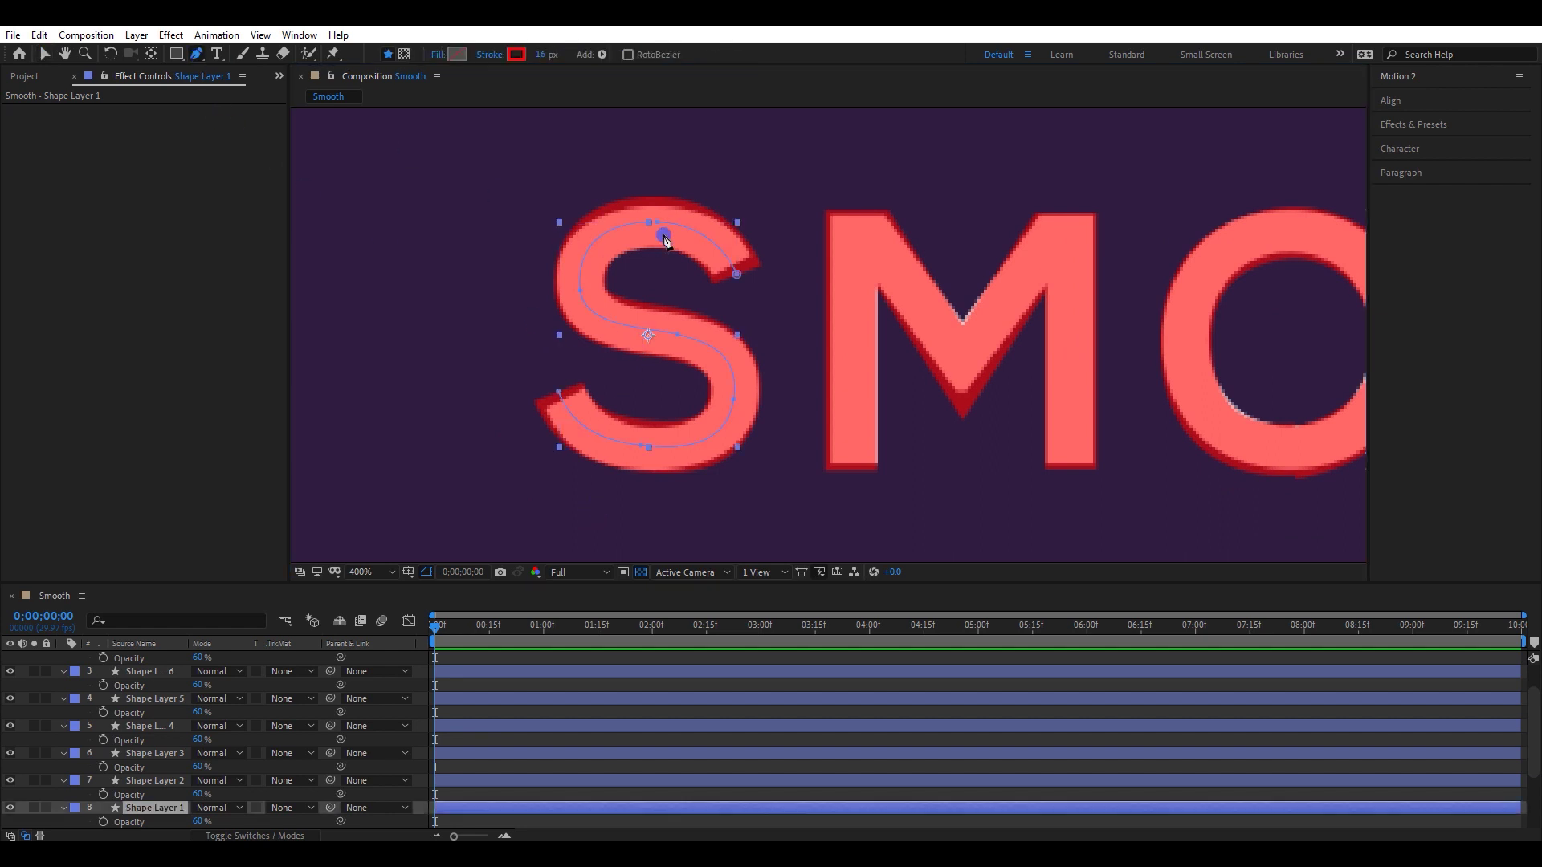
pyautogui.scroll(1, 580, 292)
pyautogui.moveTo(563, 366); pyautogui.dragTo(686, 343)
pyautogui.click(411, 427)
pyautogui.scroll(-1, 709, 320)
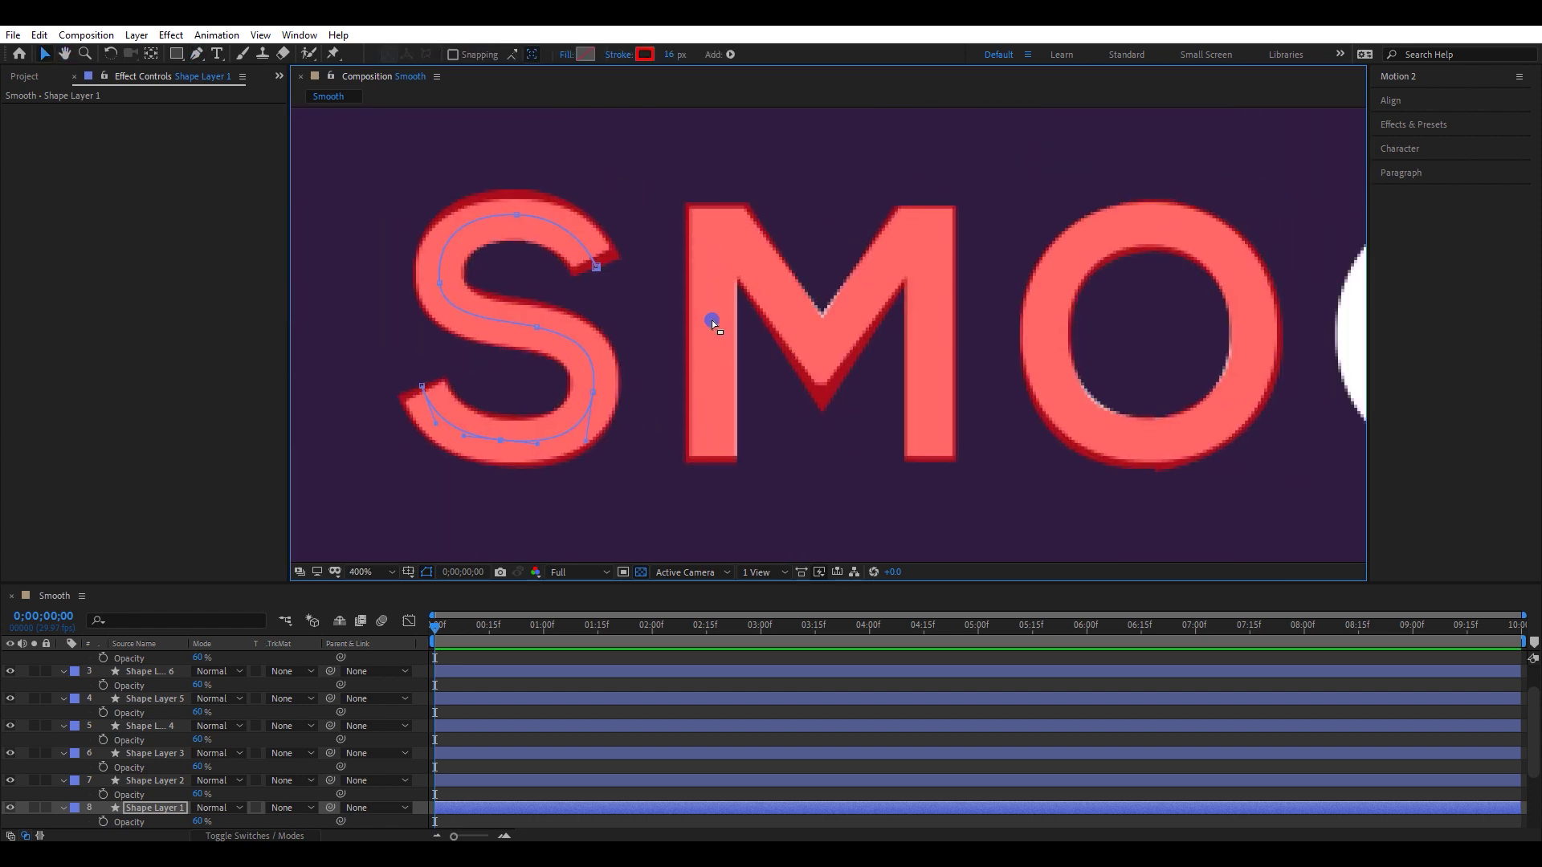
# Select the M stroke on Shape Layer 2 and adjust its path points to follow the letter underneath
pyautogui.keyDown('ctrl'); pyautogui.click(709, 321); pyautogui.keyUp('ctrl')
pyautogui.moveTo(711, 228); pyautogui.dragTo(714, 229)
pyautogui.moveTo(822, 364); pyautogui.dragTo(822, 352)
pyautogui.moveTo(1269, 376); pyautogui.dragTo(870, 377)
# Adjust the path points and curve handles of the first O's stroke so it follows the letter underneath
pyautogui.keyDown('ctrl'); pyautogui.click(871, 377); pyautogui.keyUp('ctrl')
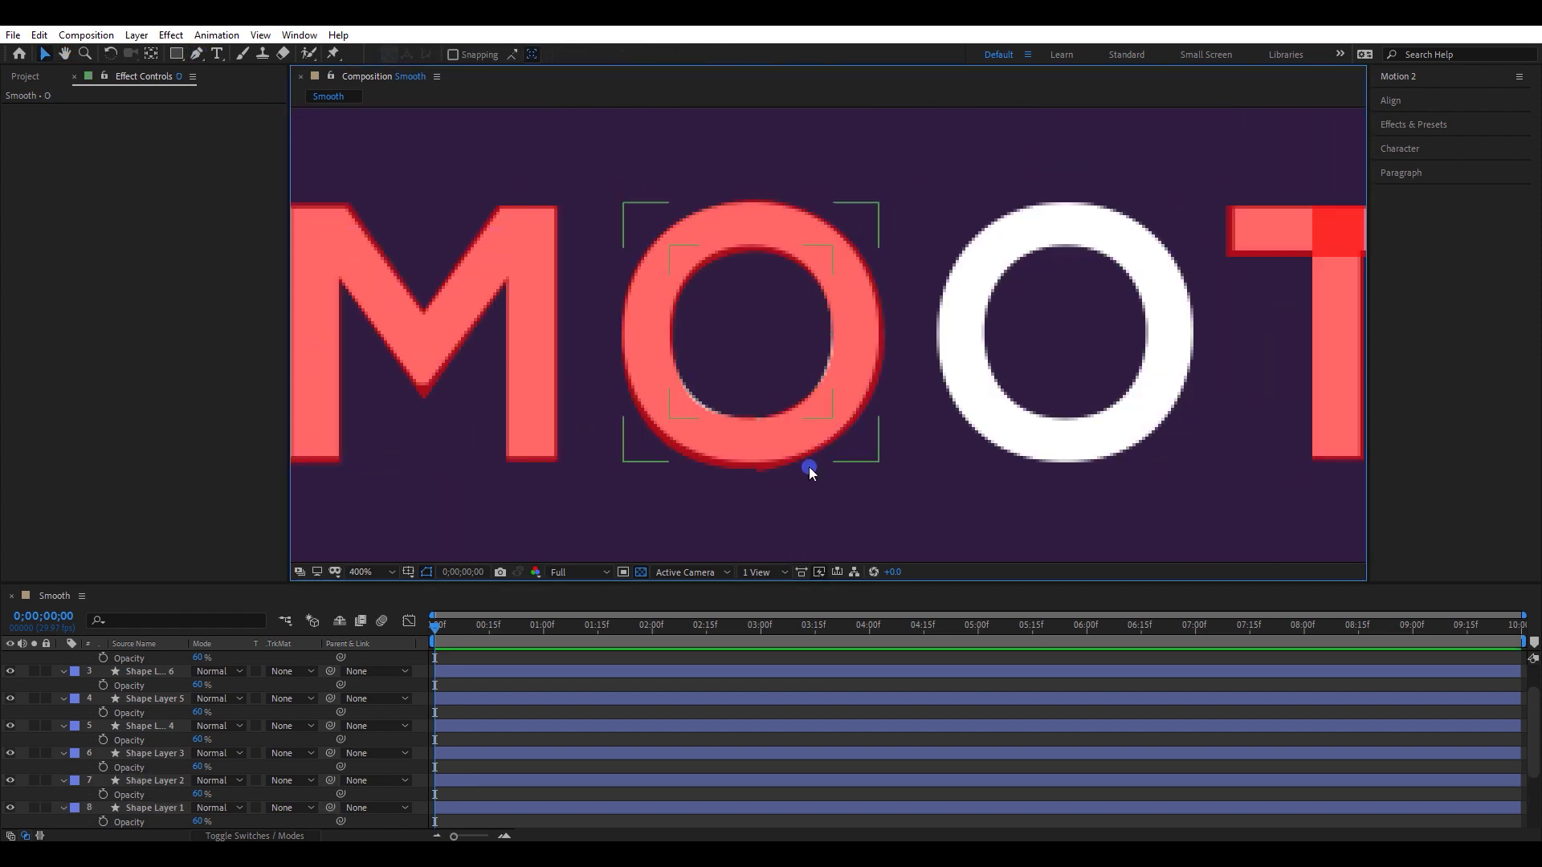
pyautogui.click(807, 459)
pyautogui.click(197, 54)
pyautogui.moveTo(756, 453); pyautogui.dragTo(763, 430)
pyautogui.scroll(1, 764, 430)
pyautogui.press('`')
pyautogui.moveTo(641, 641); pyautogui.dragTo(633, 638)
pyautogui.moveTo(844, 427); pyautogui.dragTo(839, 428)
pyautogui.click(625, 202)
pyautogui.moveTo(626, 202); pyautogui.dragTo(617, 203)
pyautogui.moveTo(425, 456); pyautogui.dragTo(425, 447)
pyautogui.moveTo(444, 663); pyautogui.dragTo(442, 652)
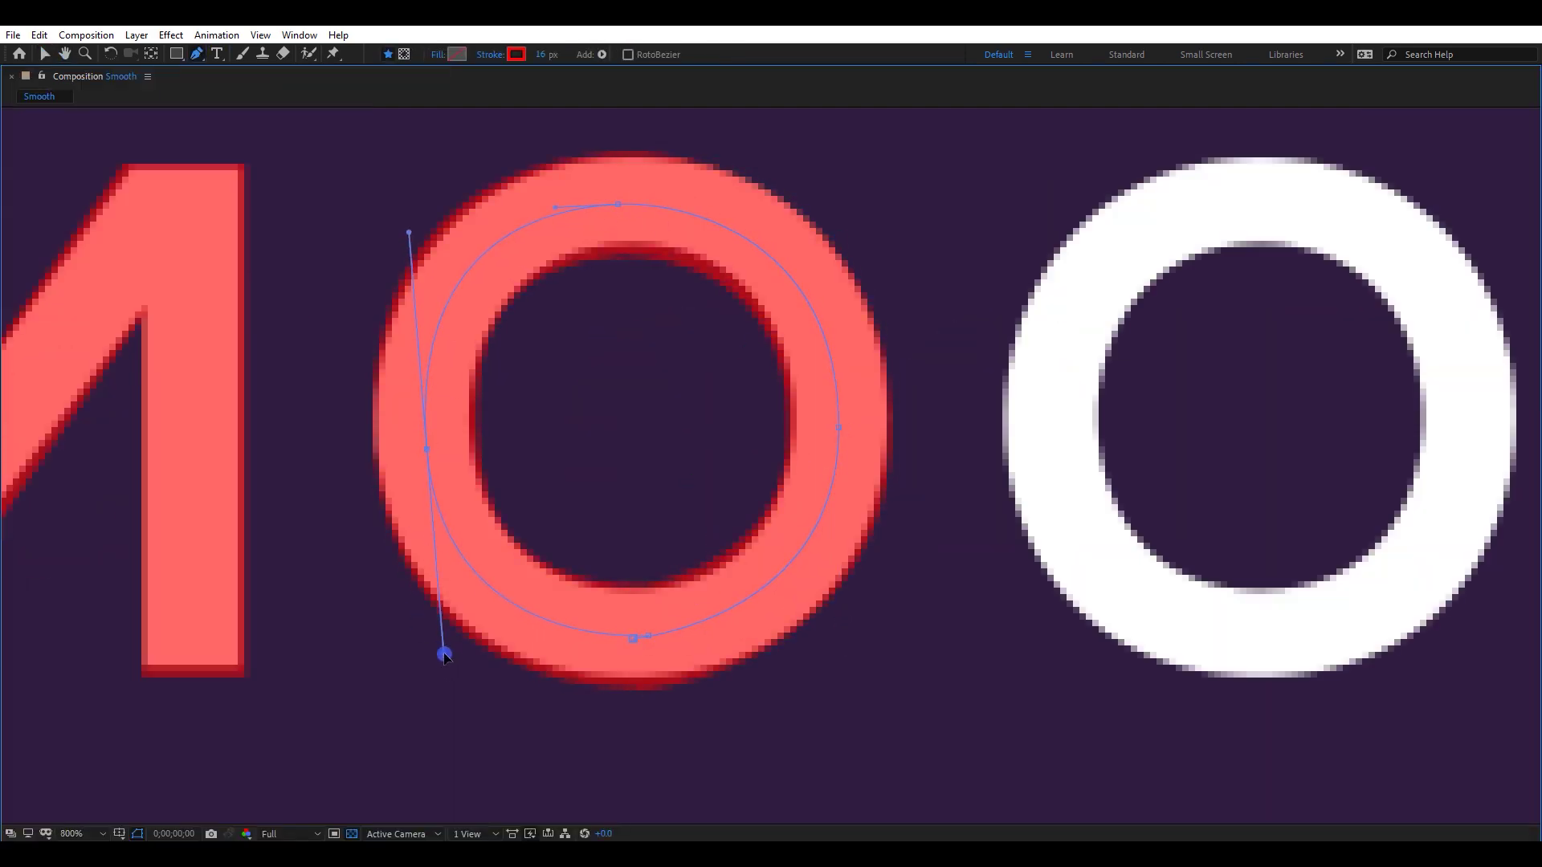
# Duplicate the first O's stroke layer and move the copy over the second O in place
pyautogui.press('`')
pyautogui.scroll(-1, 909, 440)
pyautogui.moveTo(908, 440); pyautogui.dragTo(799, 444)
pyautogui.press('g')
pyautogui.click(152, 797)
pyautogui.hotkey('ctrl', 'd')
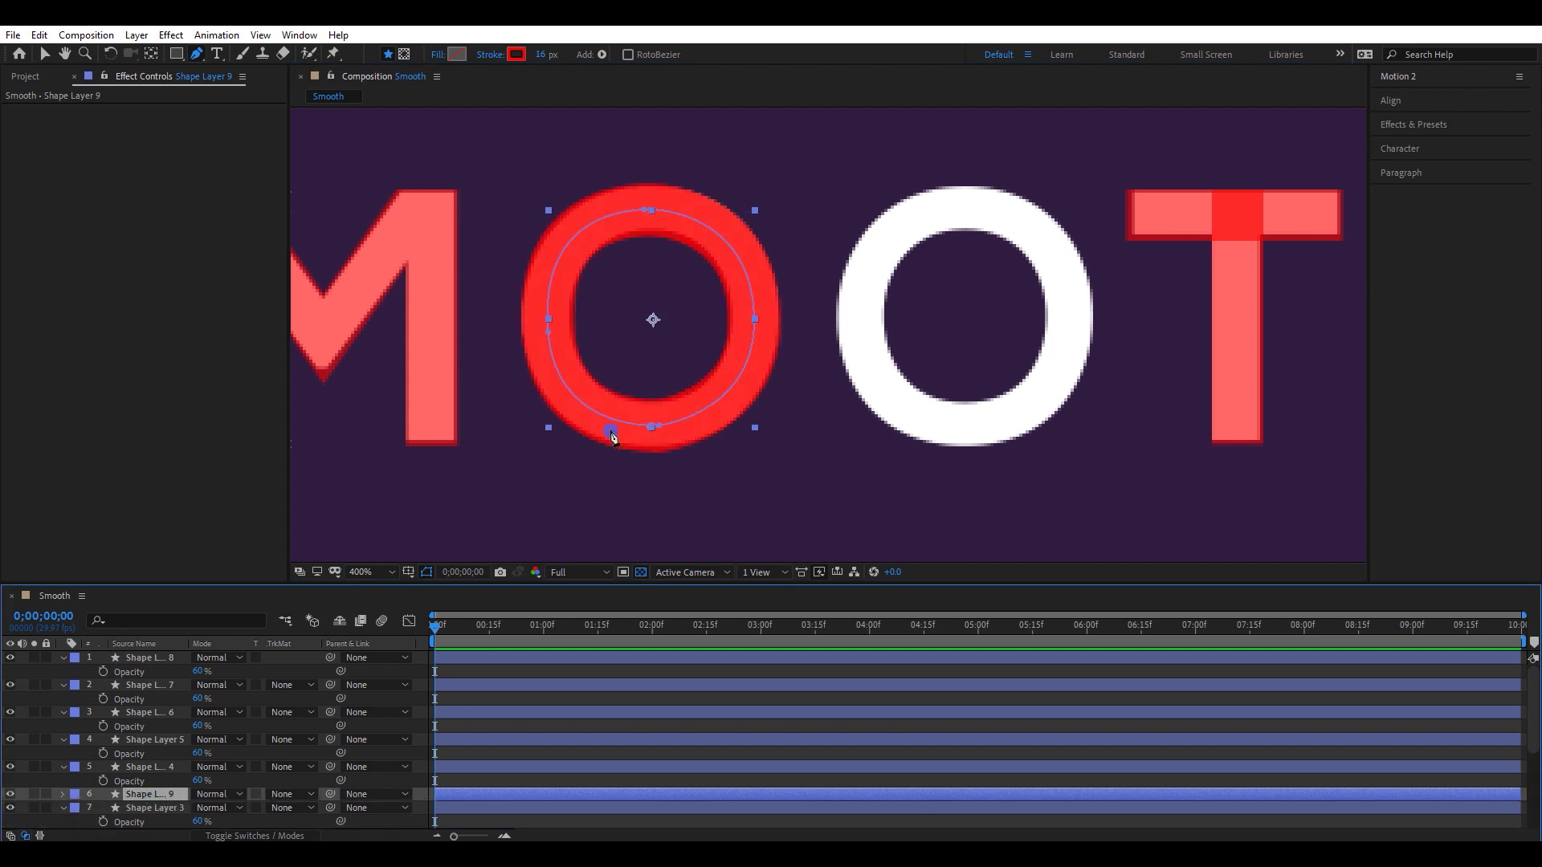
pyautogui.press('v')
pyautogui.moveTo(763, 350); pyautogui.dragTo(1072, 355)
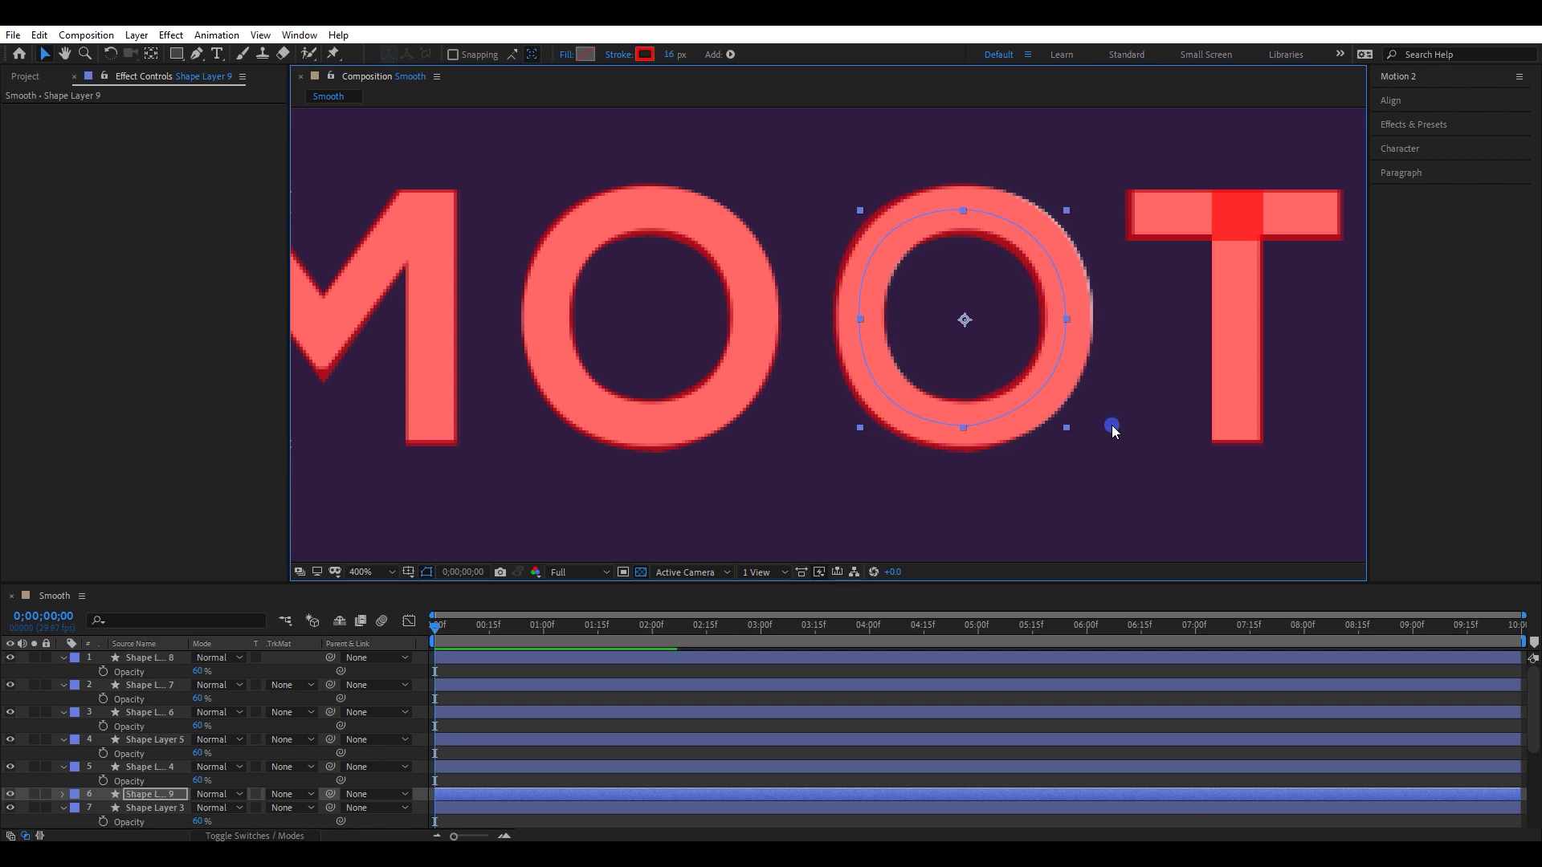
# Nudge the T's crossbar stroke up slightly, check the T and H strokes, and deselect everything
pyautogui.click(1119, 476)
pyautogui.moveTo(1237, 502); pyautogui.dragTo(899, 526)
pyautogui.click(960, 241)
pyautogui.press('Up')
pyautogui.press('Up')
pyautogui.press('Up')
pyautogui.click(923, 334)
pyautogui.click(1088, 445)
pyautogui.click(1188, 360)
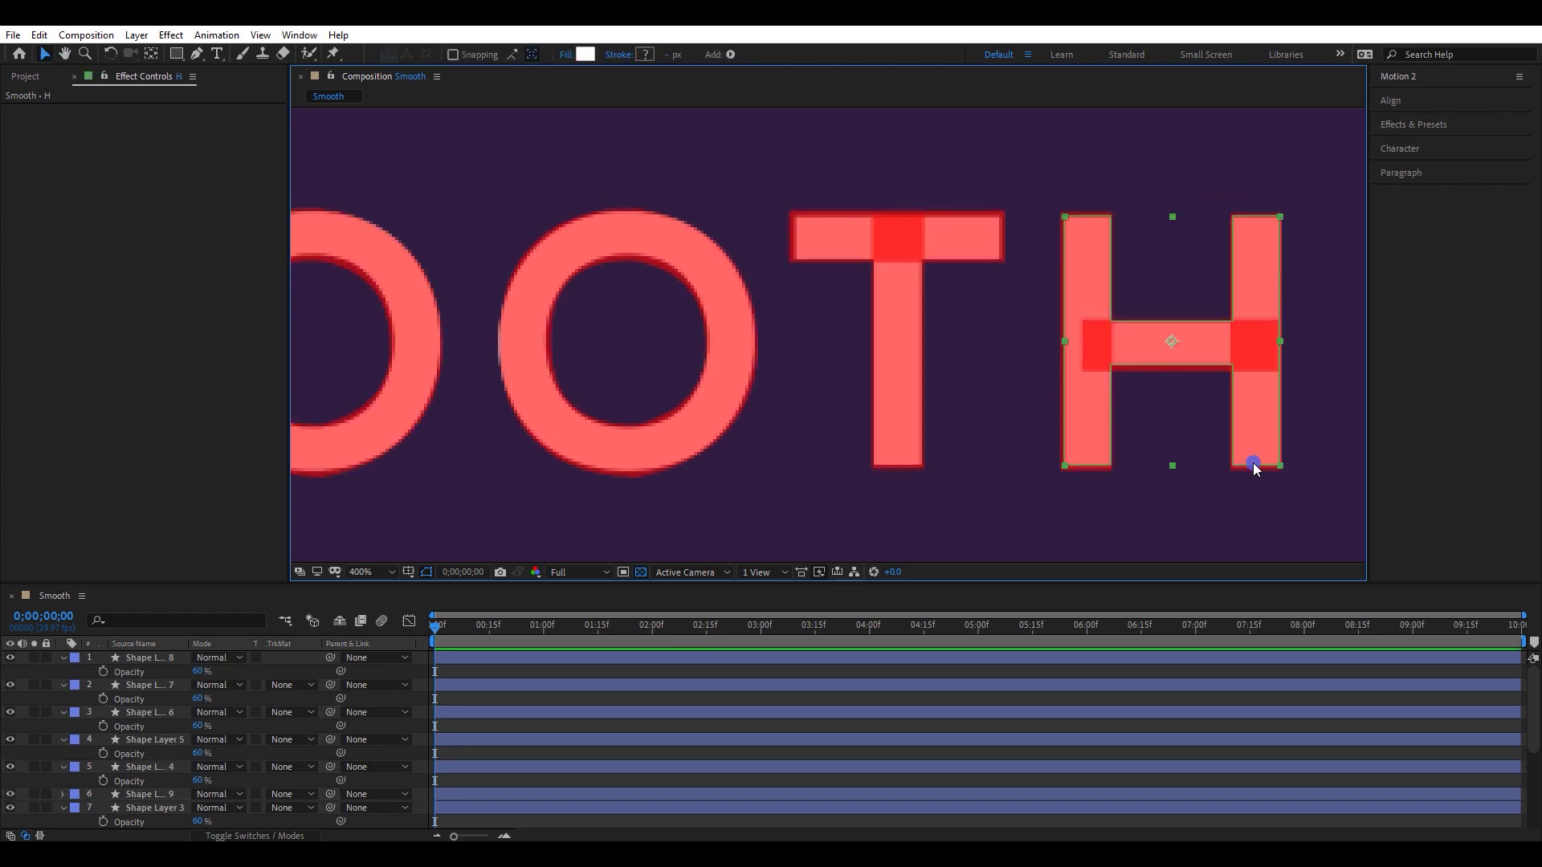
pyautogui.click(1266, 433)
pyautogui.hotkey('ctrl', 'shift', 'a')
pyautogui.scroll(-3, 840, 364)
pyautogui.moveTo(686, 469); pyautogui.dragTo(705, 474)
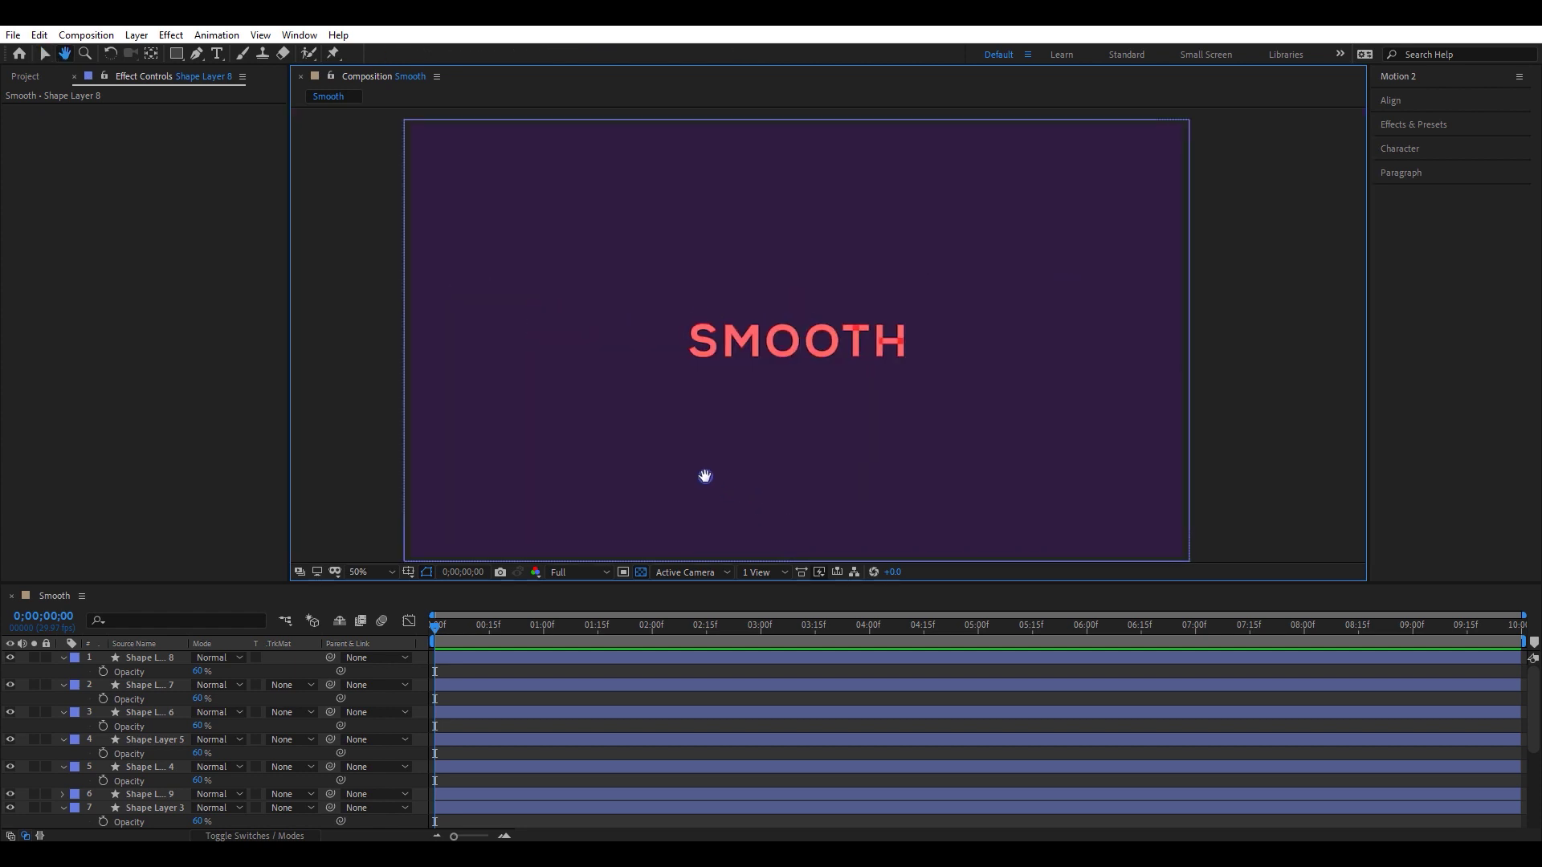
# Select all the traced shape layers and set their opacity to 100%
pyautogui.press('.')
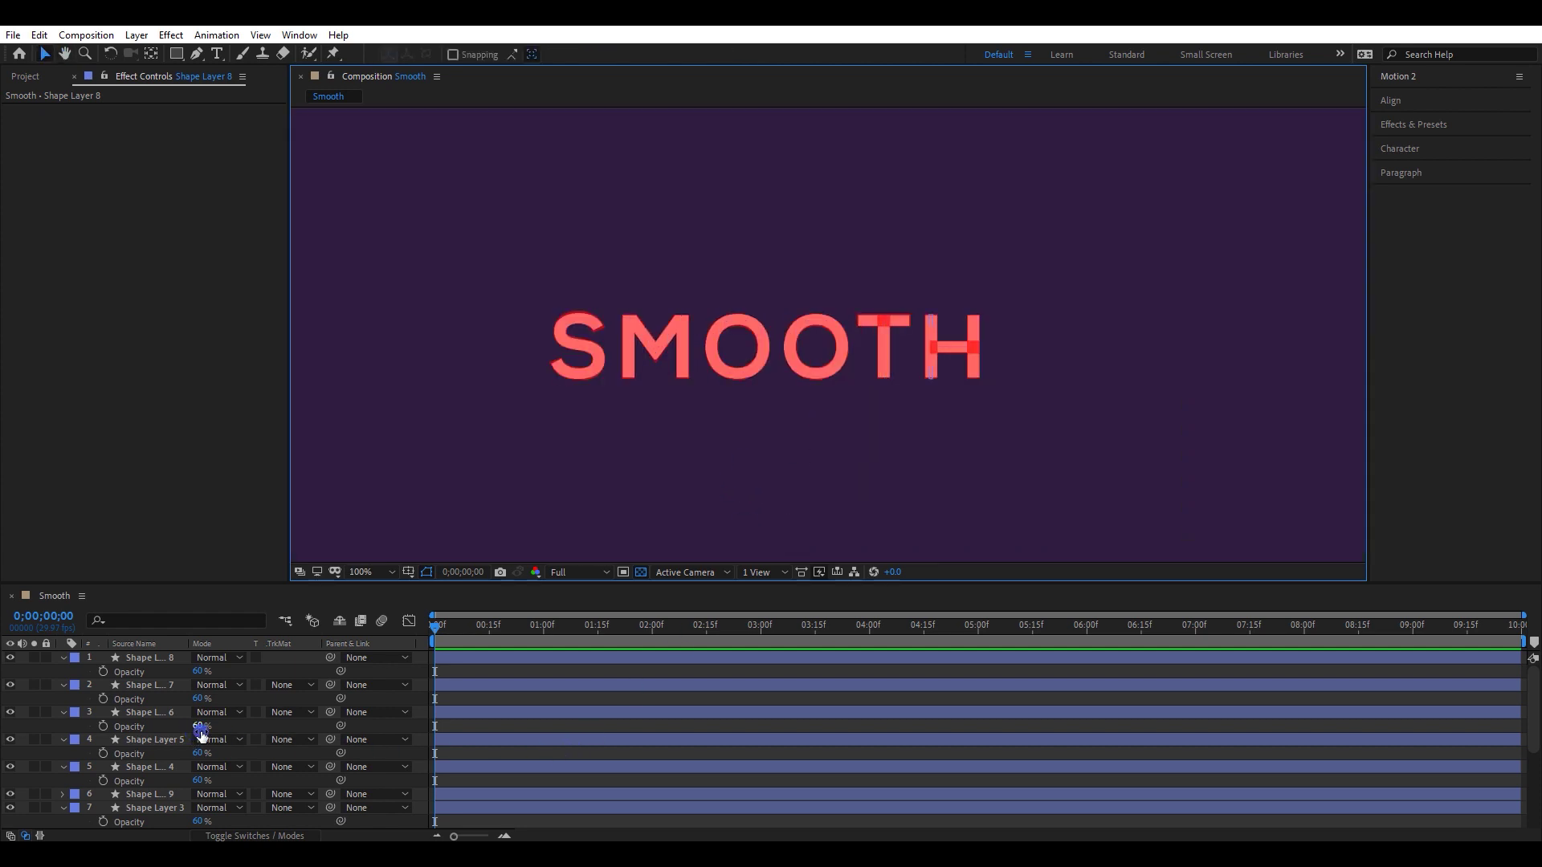
pyautogui.press('`')
pyautogui.press('`')
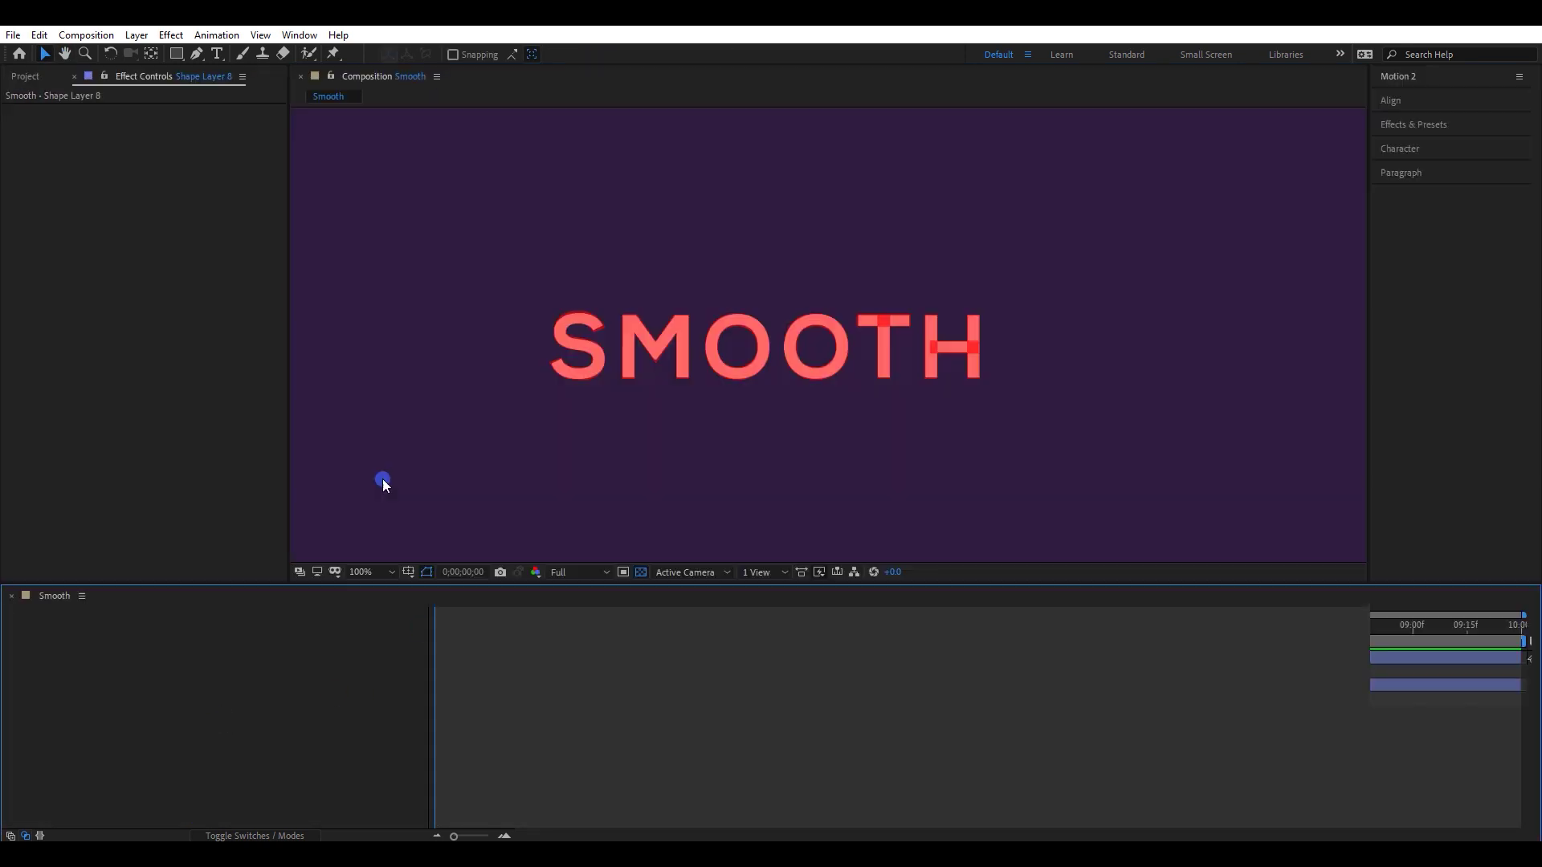
pyautogui.scroll(-2, 686, 715)
pyautogui.click(187, 783)
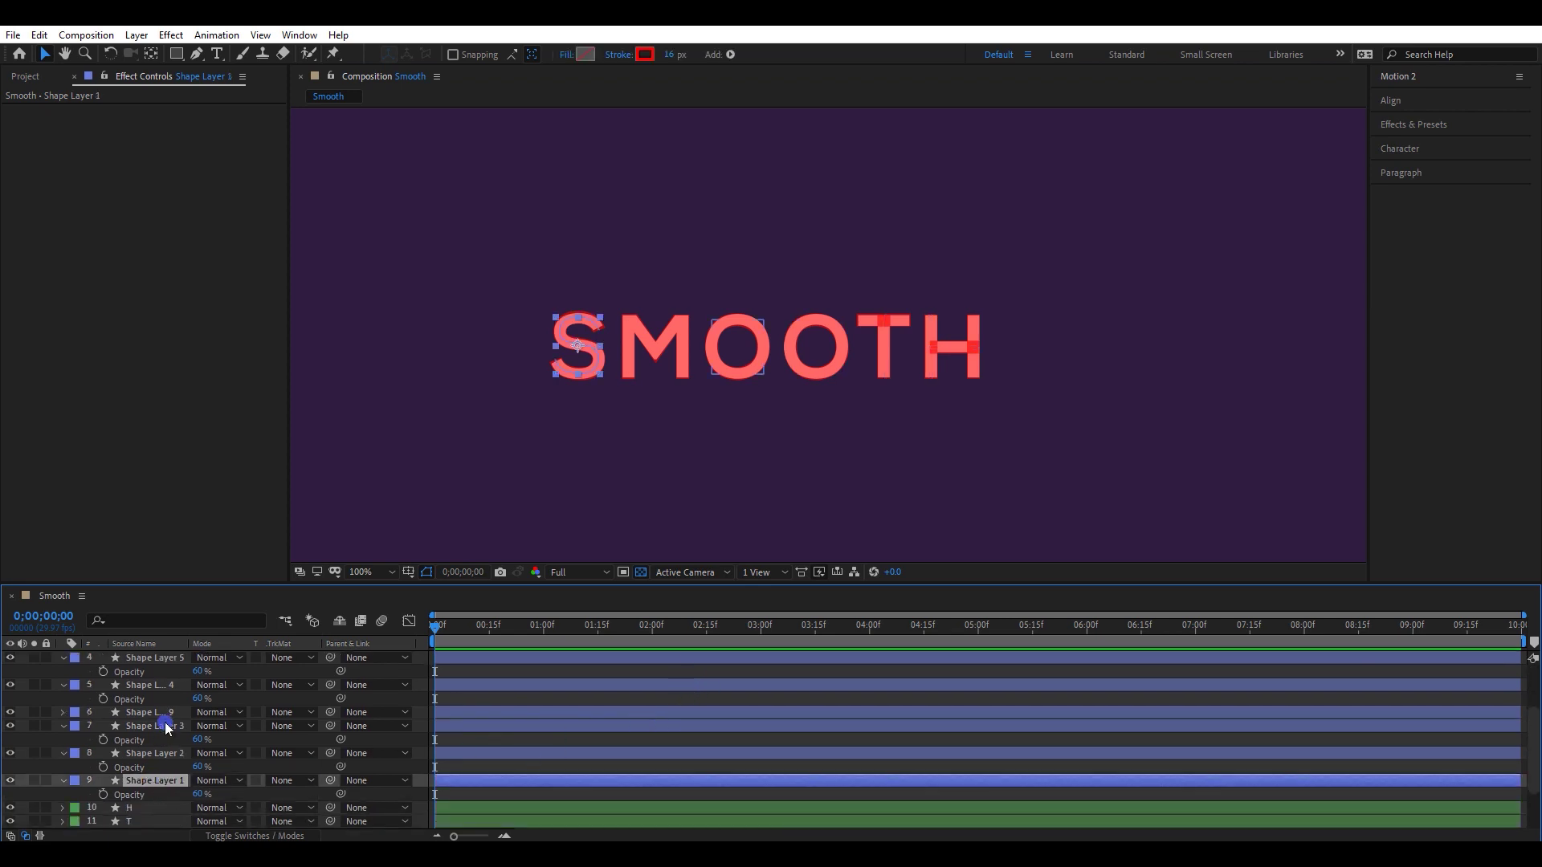
pyautogui.scroll(3, 163, 723)
pyautogui.keyDown('shift'); pyautogui.click(167, 658); pyautogui.keyUp('shift')
pyautogui.click(196, 672)
pyautogui.write('100')
pyautogui.press('Return')
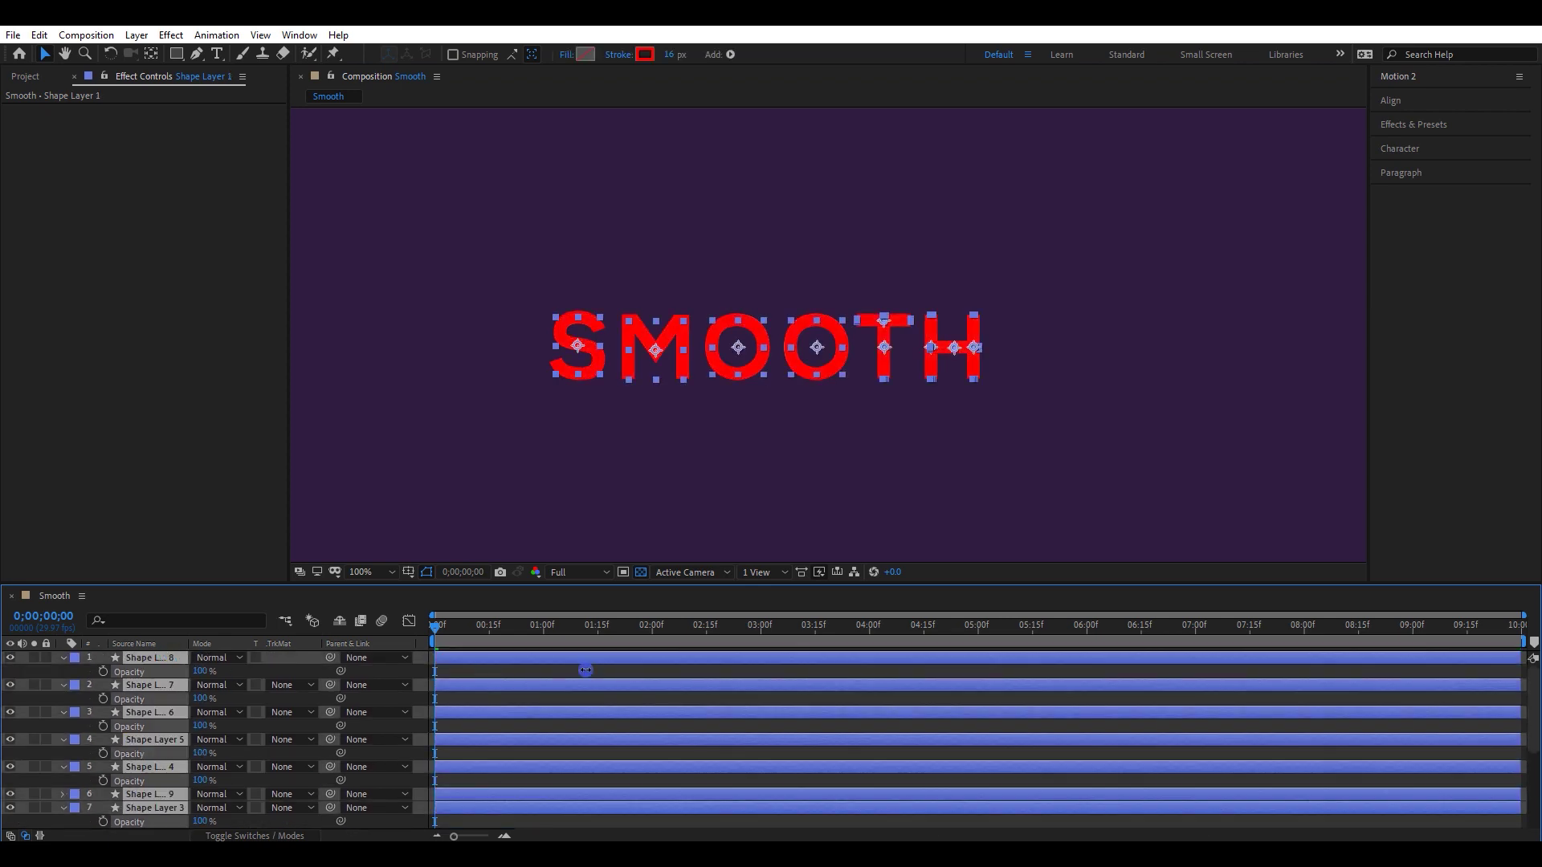
# Select the S stroke on Shape Layer 1 and add Trim Paths to it
pyautogui.click(633, 435)
pyautogui.moveTo(592, 438)
pyautogui.mouseDown()
pyautogui.moveTo(763, 438)
pyautogui.moveTo(595, 442)
pyautogui.mouseUp()
pyautogui.scroll(1, 740, 413)
pyautogui.click(520, 401)
pyautogui.scroll(-4, 177, 755)
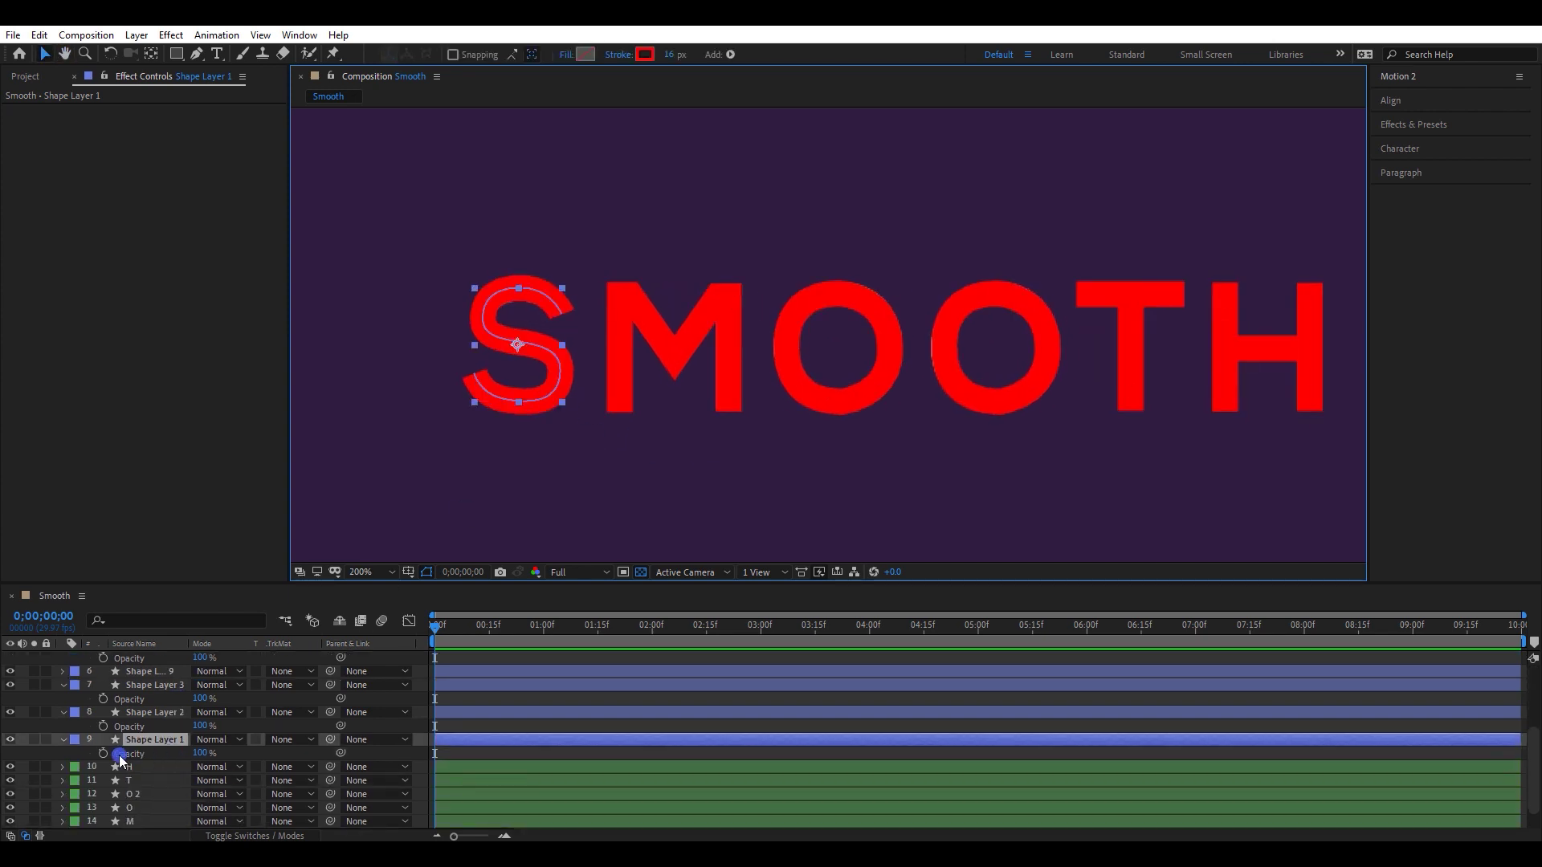
pyautogui.click(65, 739)
pyautogui.click(64, 740)
pyautogui.click(313, 740)
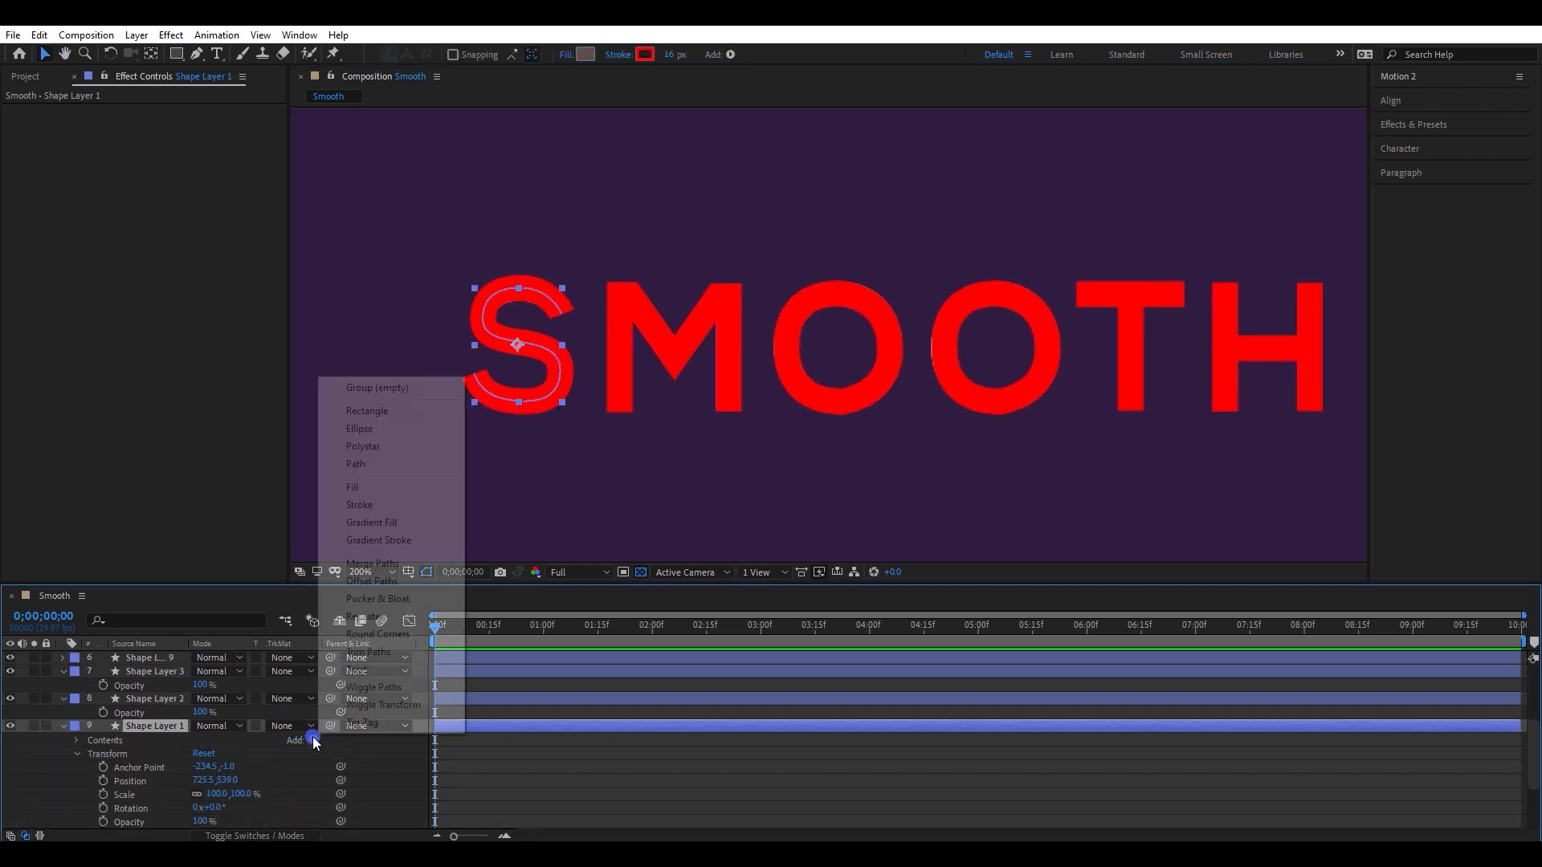
pyautogui.click(368, 651)
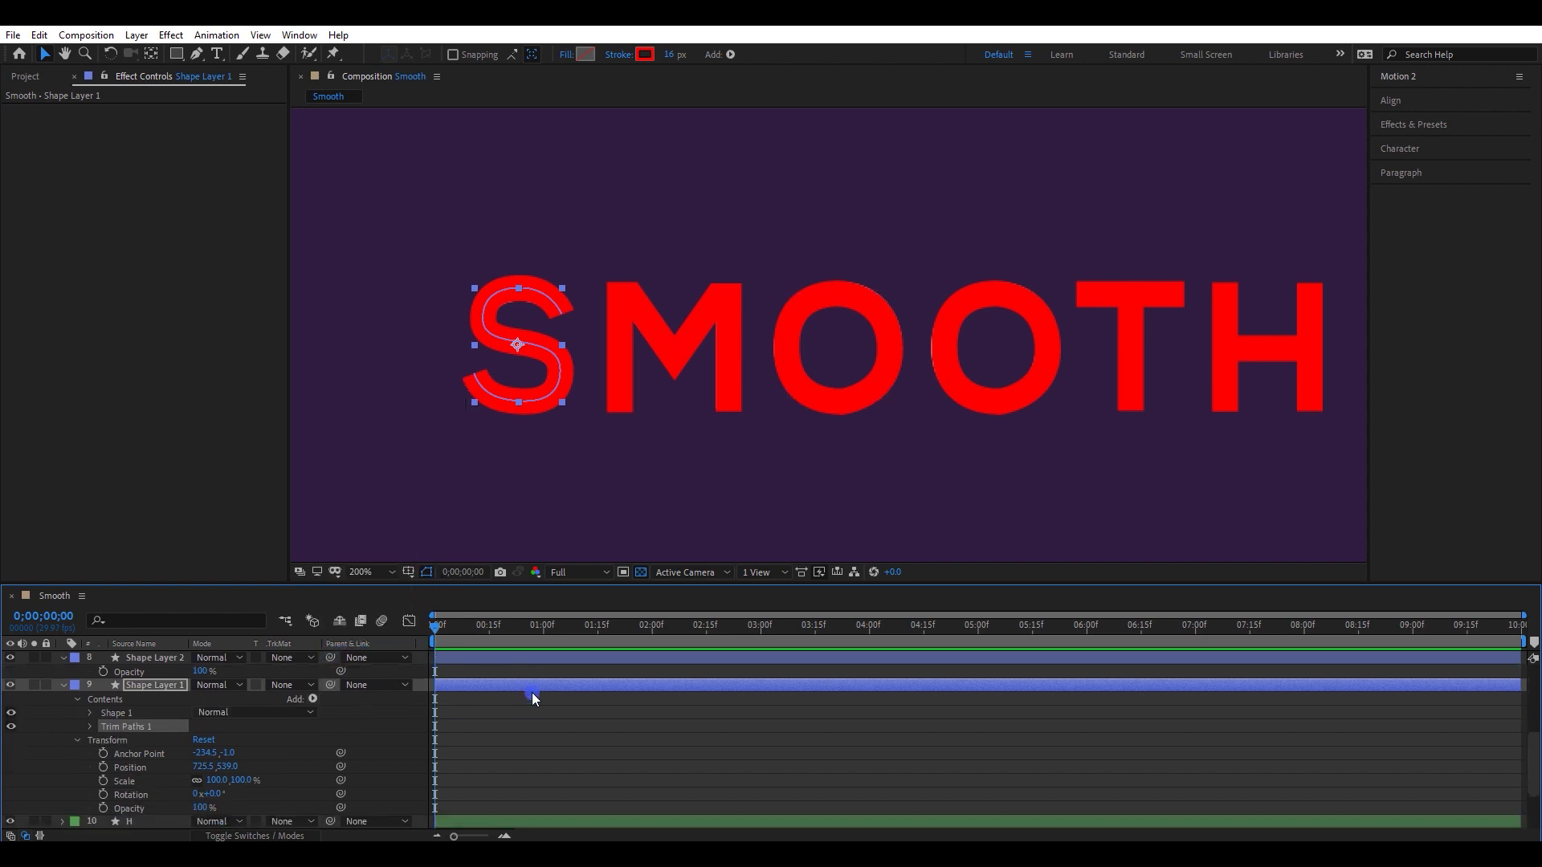
# Keyframe the Trim Paths End of Shape Layer 1 at 100% at 0;00;01;01 and 0% at 0;00;00;08
pyautogui.scroll(1, 527, 646)
pyautogui.moveTo(542, 628); pyautogui.dragTo(547, 629)
pyautogui.click(89, 768)
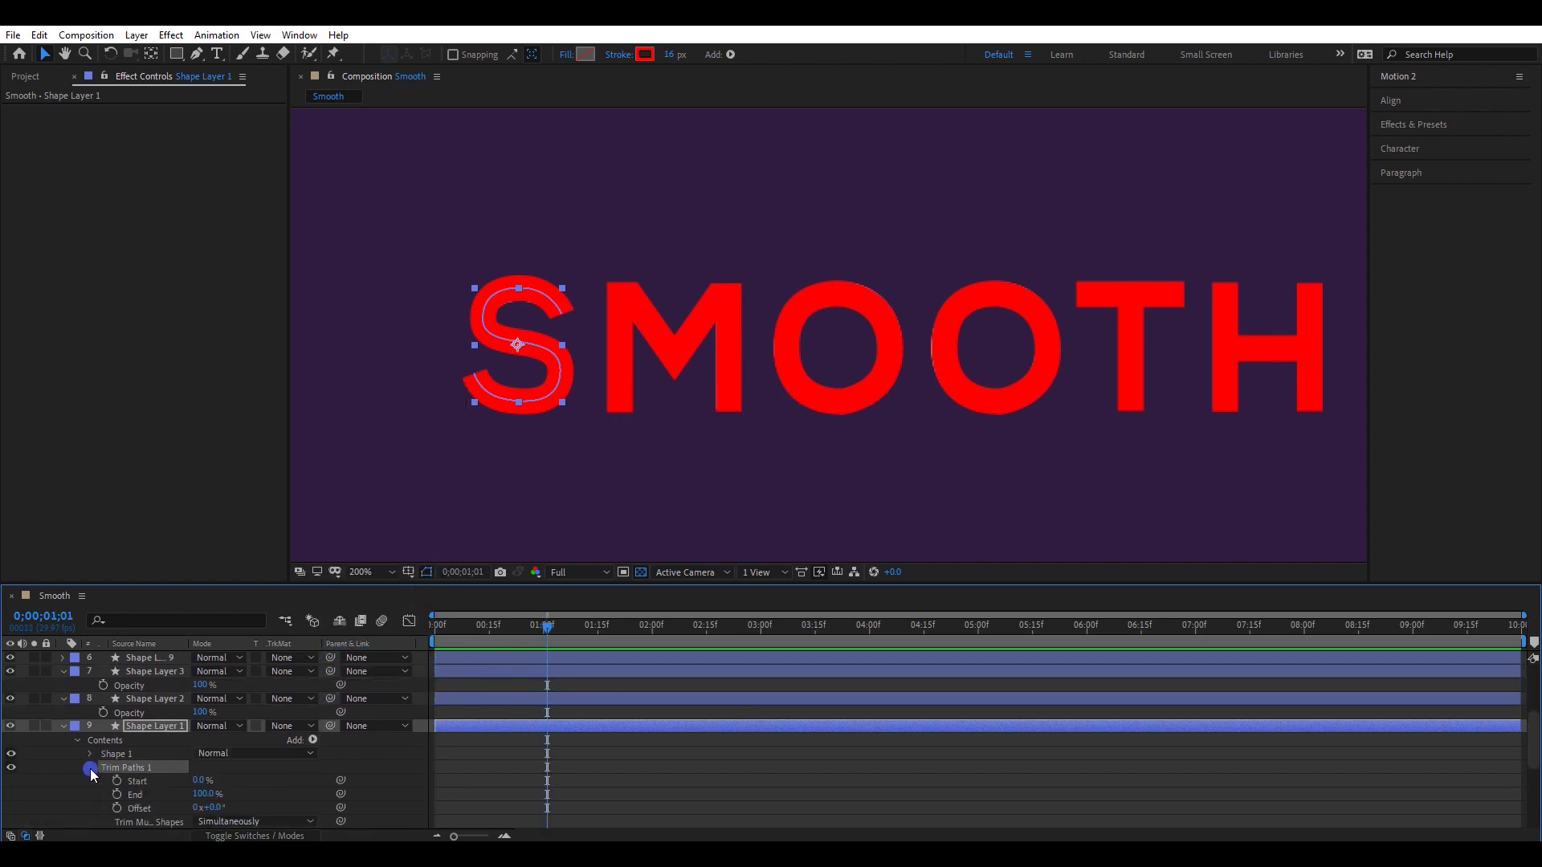
pyautogui.click(116, 795)
pyautogui.moveTo(468, 626); pyautogui.dragTo(463, 631)
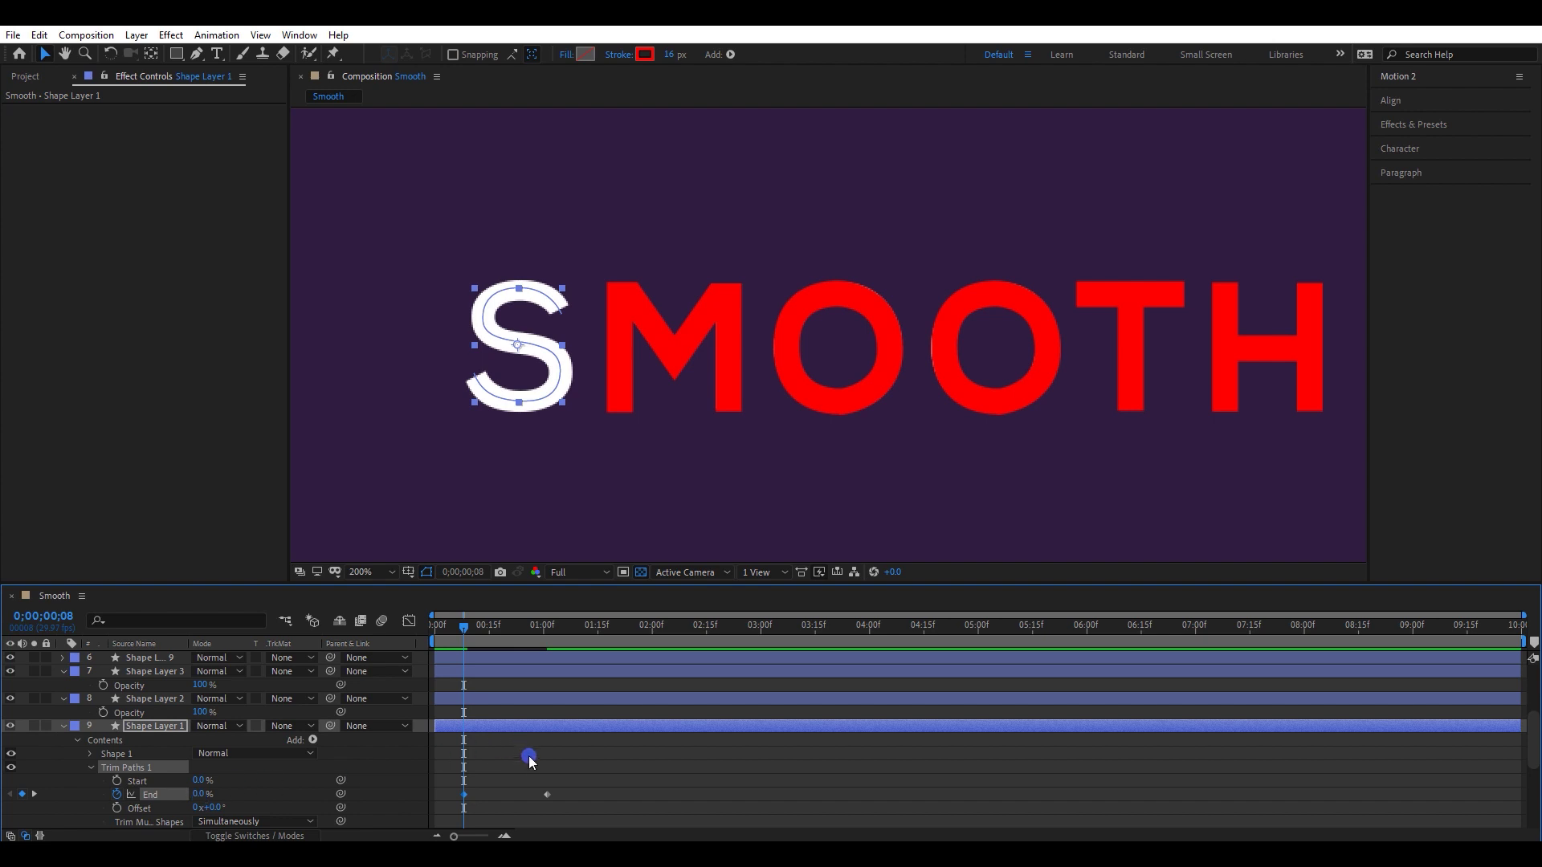
# Apply Easy Ease to both End keyframes of the S and end the work area at about 0;00;01;20
pyautogui.moveTo(545, 783); pyautogui.dragTo(448, 815)
pyautogui.rightClick(547, 795)
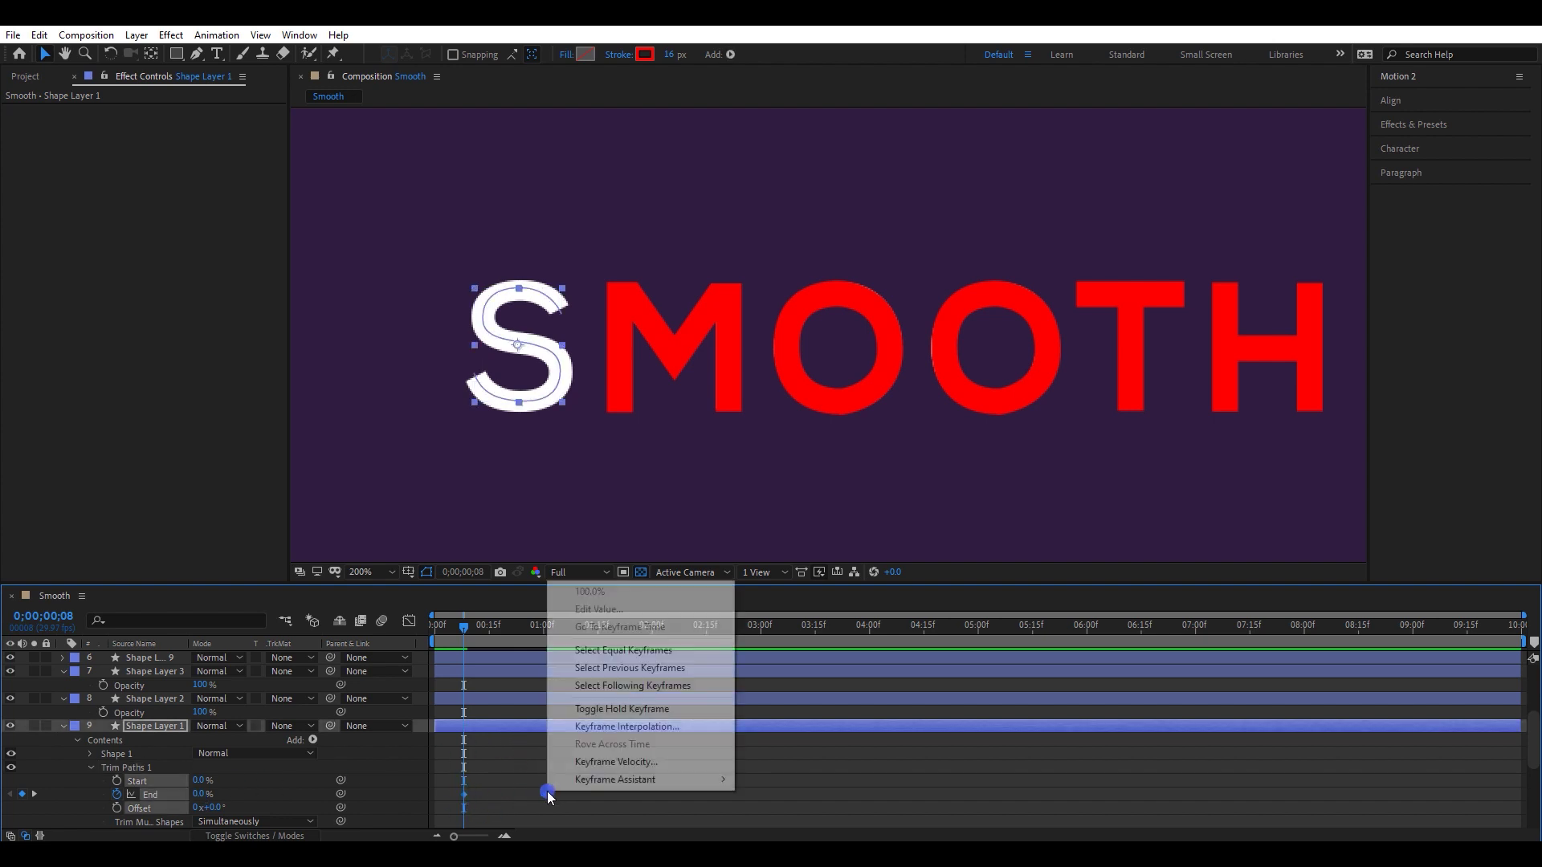
pyautogui.moveTo(710, 779)
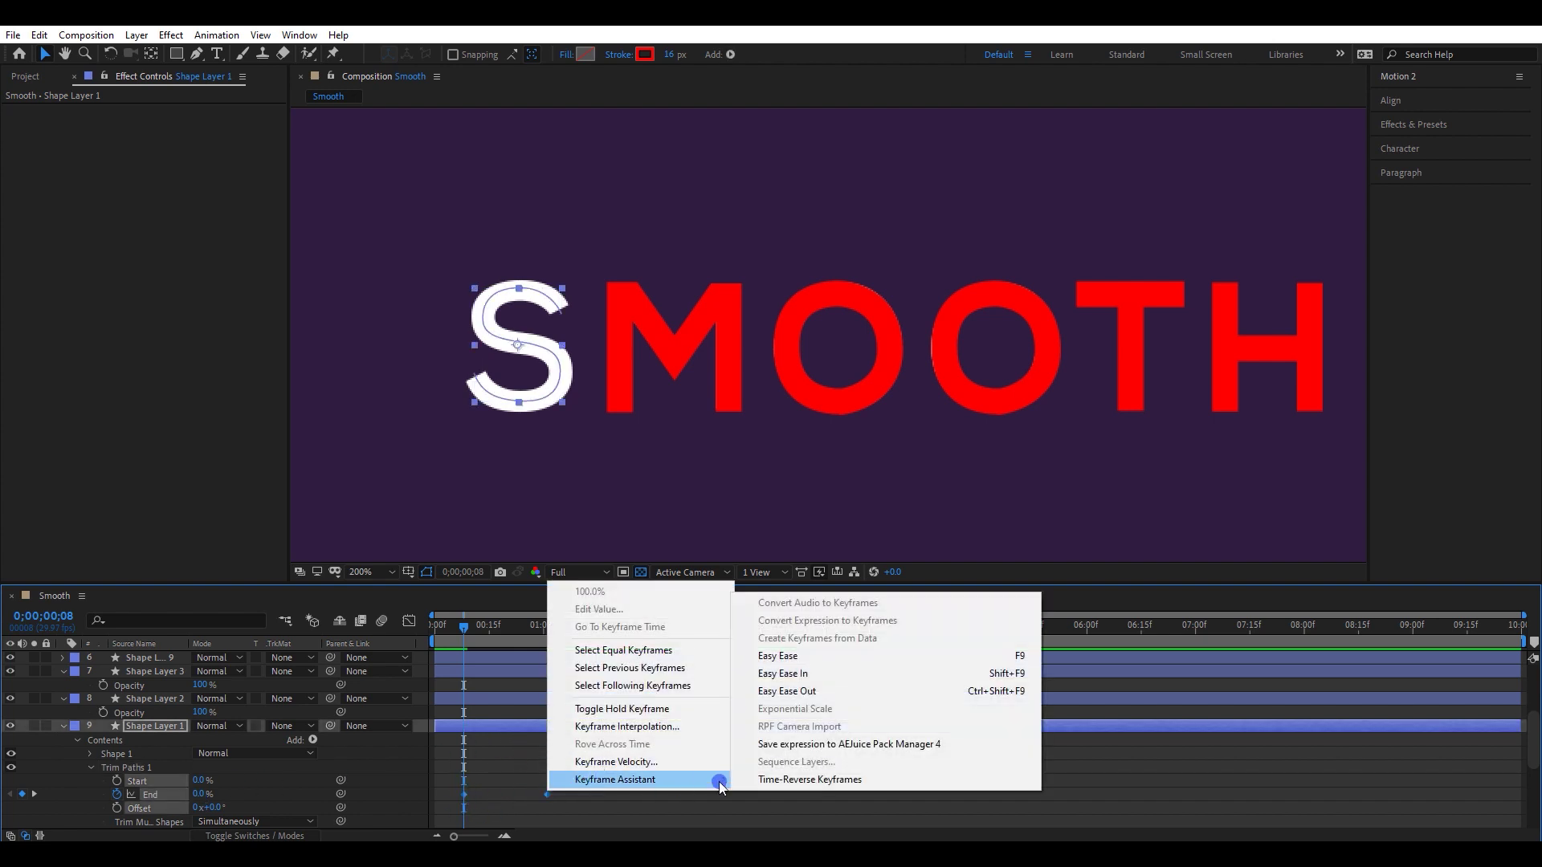
pyautogui.click(795, 656)
pyautogui.click(614, 633)
# Lengthen both ease handles of the S's End speed graph to form a steep central peak, and preview the reveal
pyautogui.moveTo(558, 784); pyautogui.dragTo(437, 823)
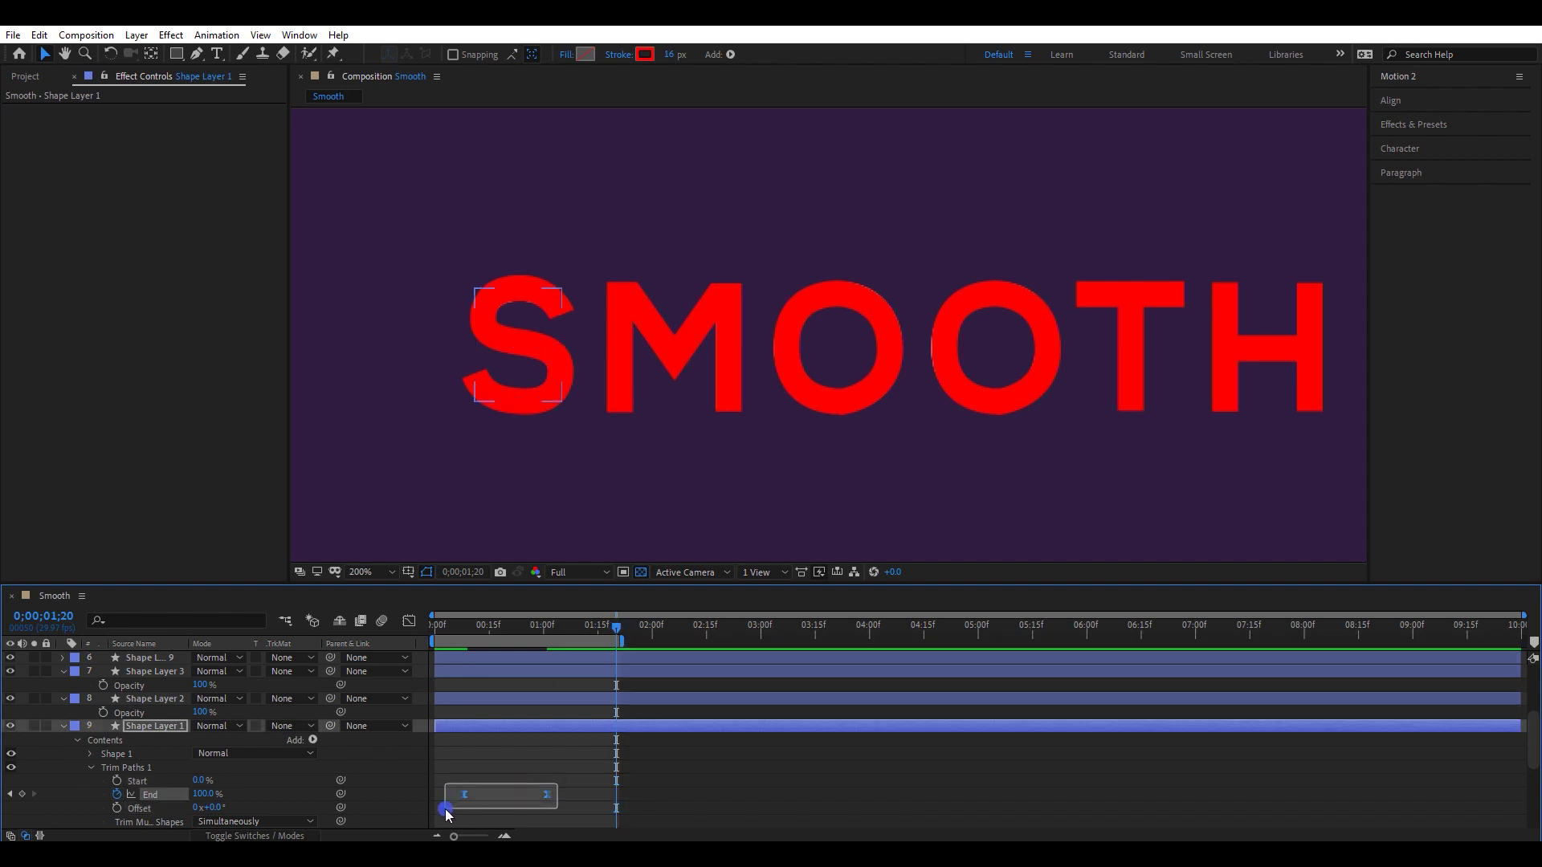
pyautogui.click(407, 624)
pyautogui.moveTo(572, 767); pyautogui.dragTo(450, 809)
pyautogui.scroll(2, 450, 791)
pyautogui.moveTo(779, 794); pyautogui.dragTo(723, 796)
pyautogui.moveTo(558, 795); pyautogui.dragTo(598, 796)
pyautogui.scroll(-1, 599, 797)
pyautogui.press('space')
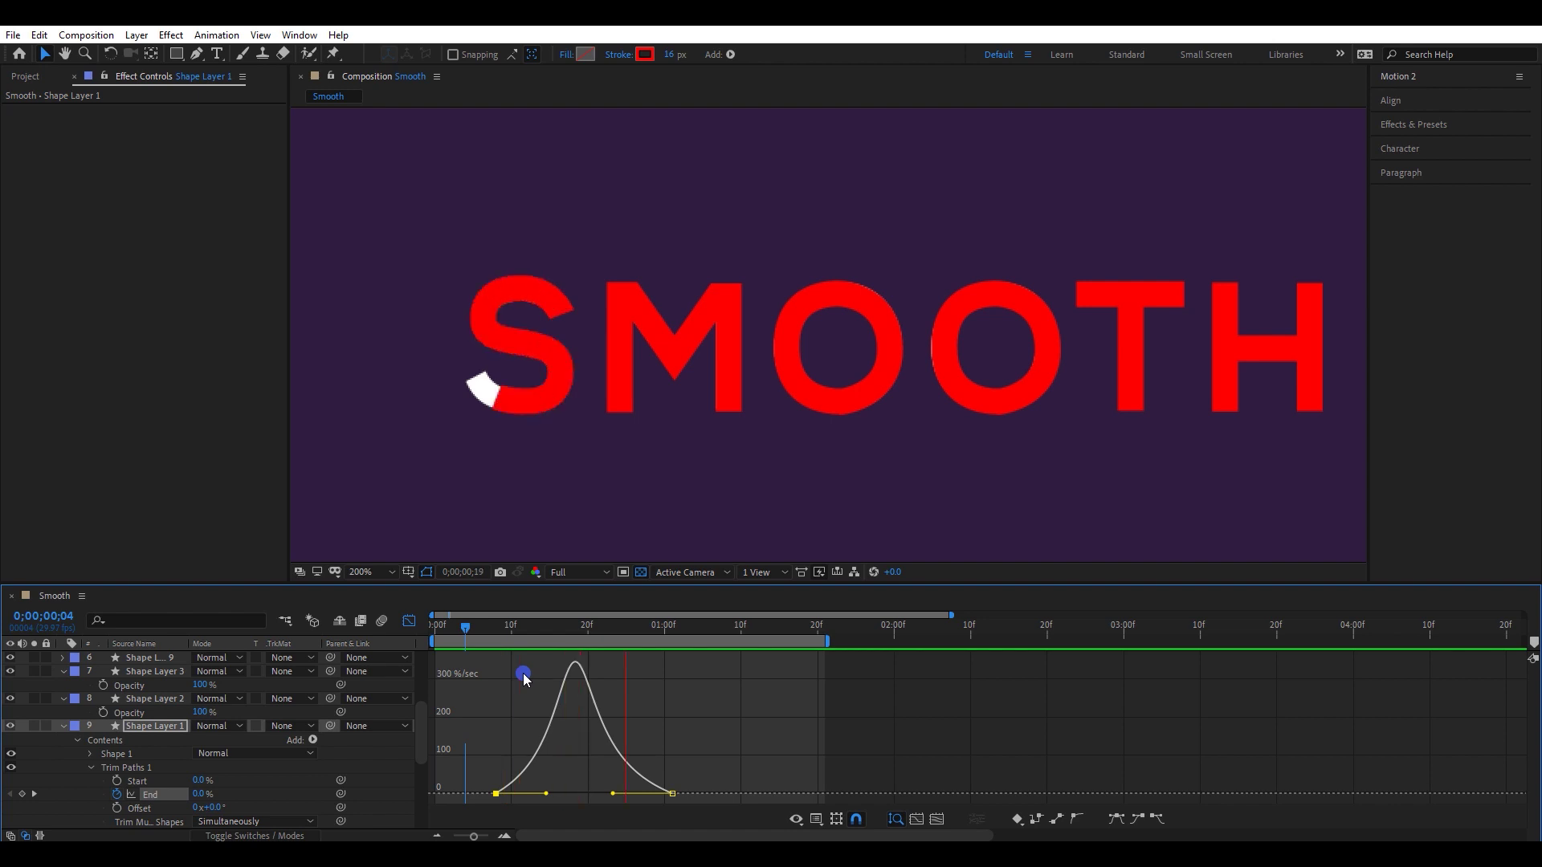
pyautogui.press('space')
pyautogui.click(409, 621)
pyautogui.scroll(-1, 659, 731)
# Copy the End keyframes of Shape Layer 1 and paste them onto all other traced shape layers at 0;00;00;08
pyautogui.moveTo(570, 774); pyautogui.dragTo(443, 819)
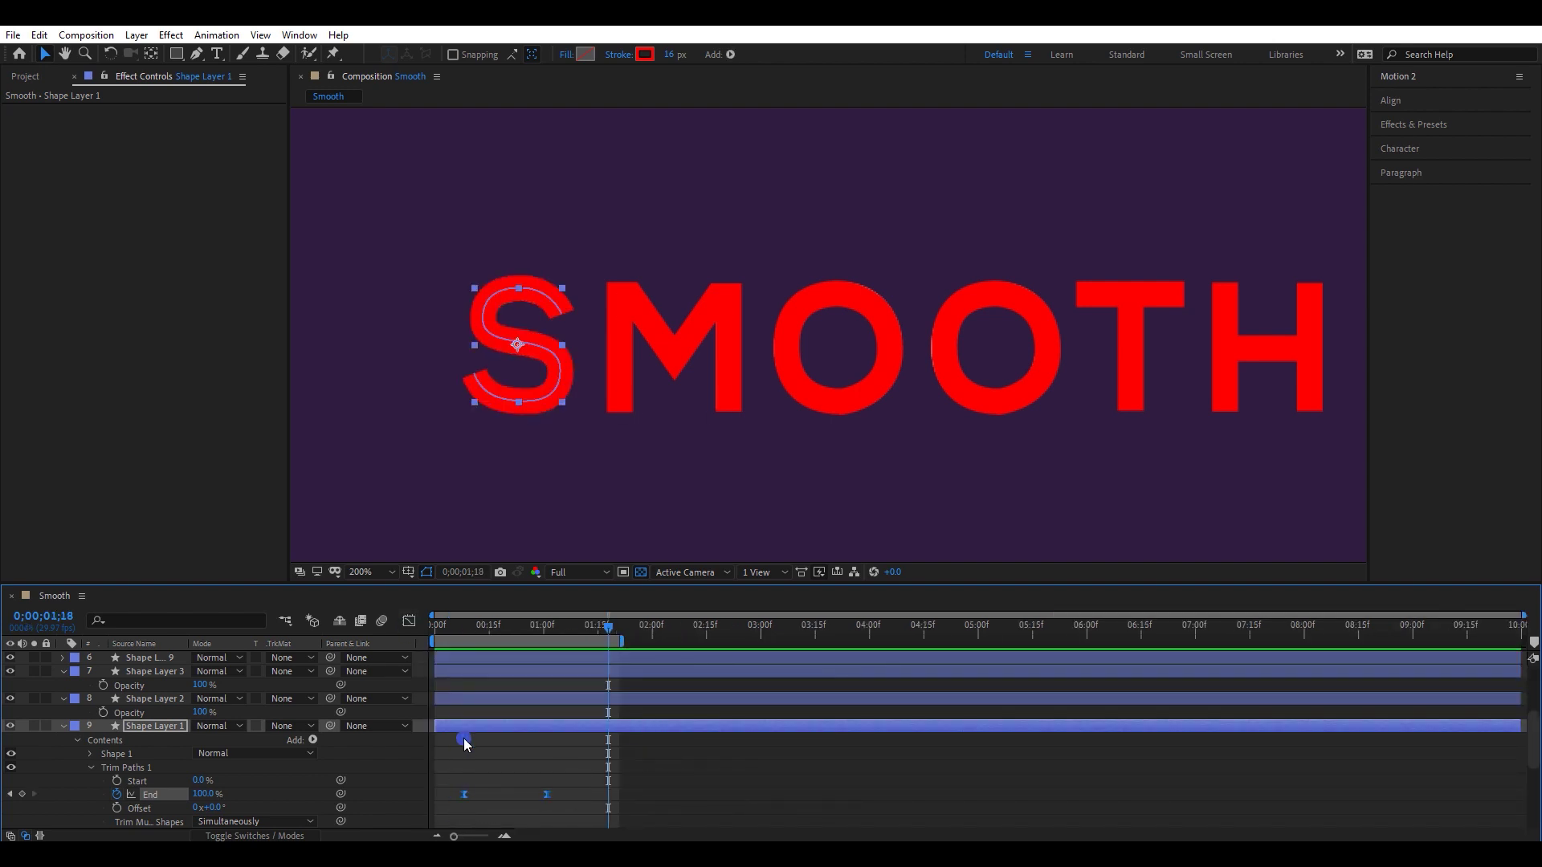
pyautogui.moveTo(474, 625); pyautogui.dragTo(468, 640)
pyautogui.click(482, 698)
pyautogui.scroll(4, 483, 696)
pyautogui.hotkey('ctrl', 'a')
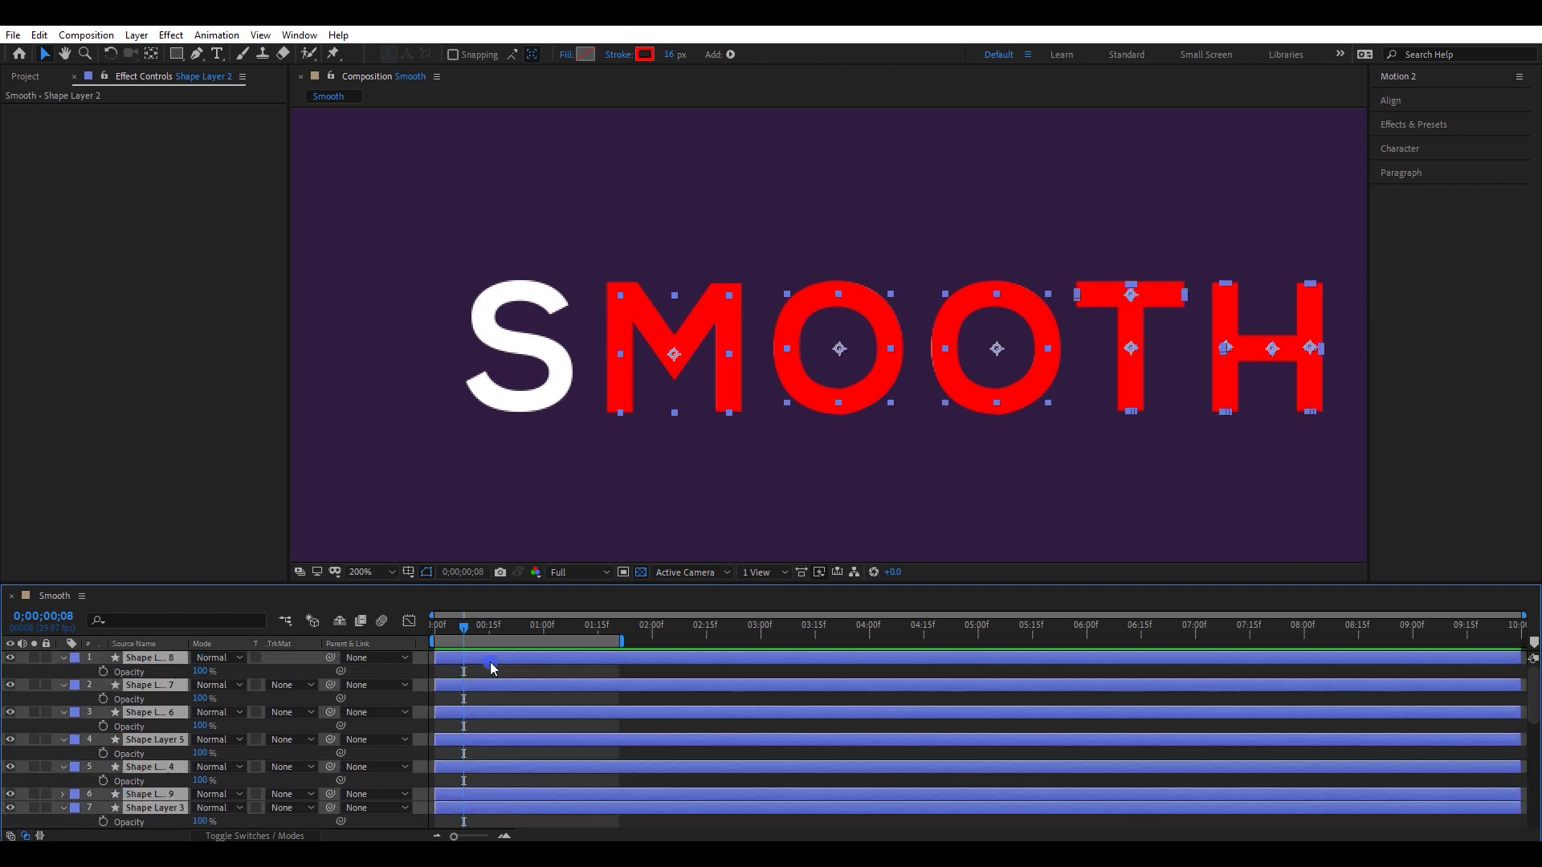
pyautogui.hotkey('ctrl', 'v')
# Show the End keyframes of all traced layers and preview the letters' reveal
pyautogui.scroll(-5, 522, 720)
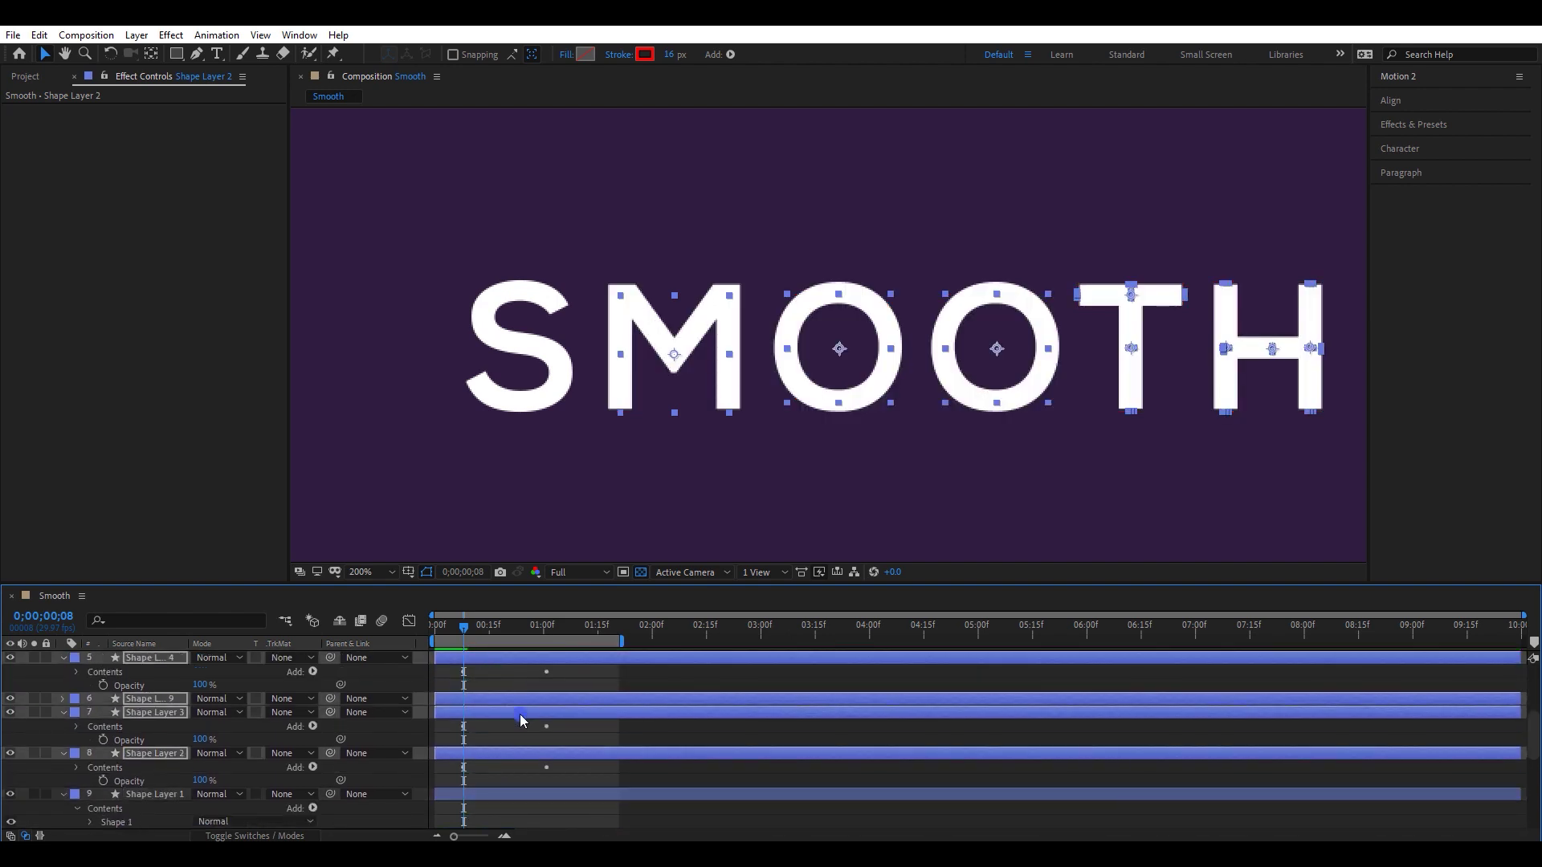
pyautogui.press('u')
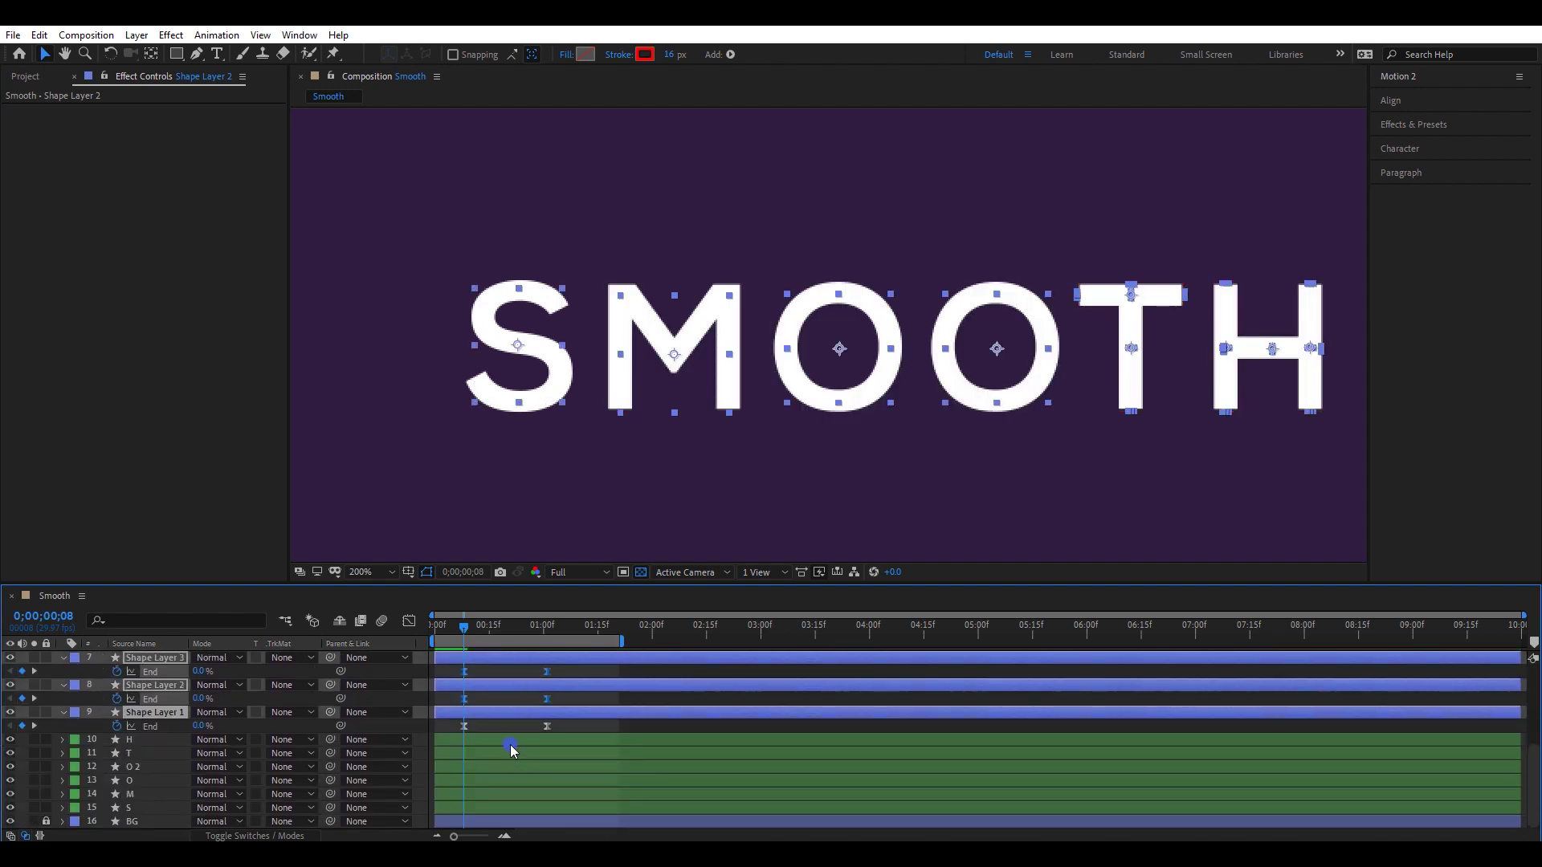
pyautogui.press('space')
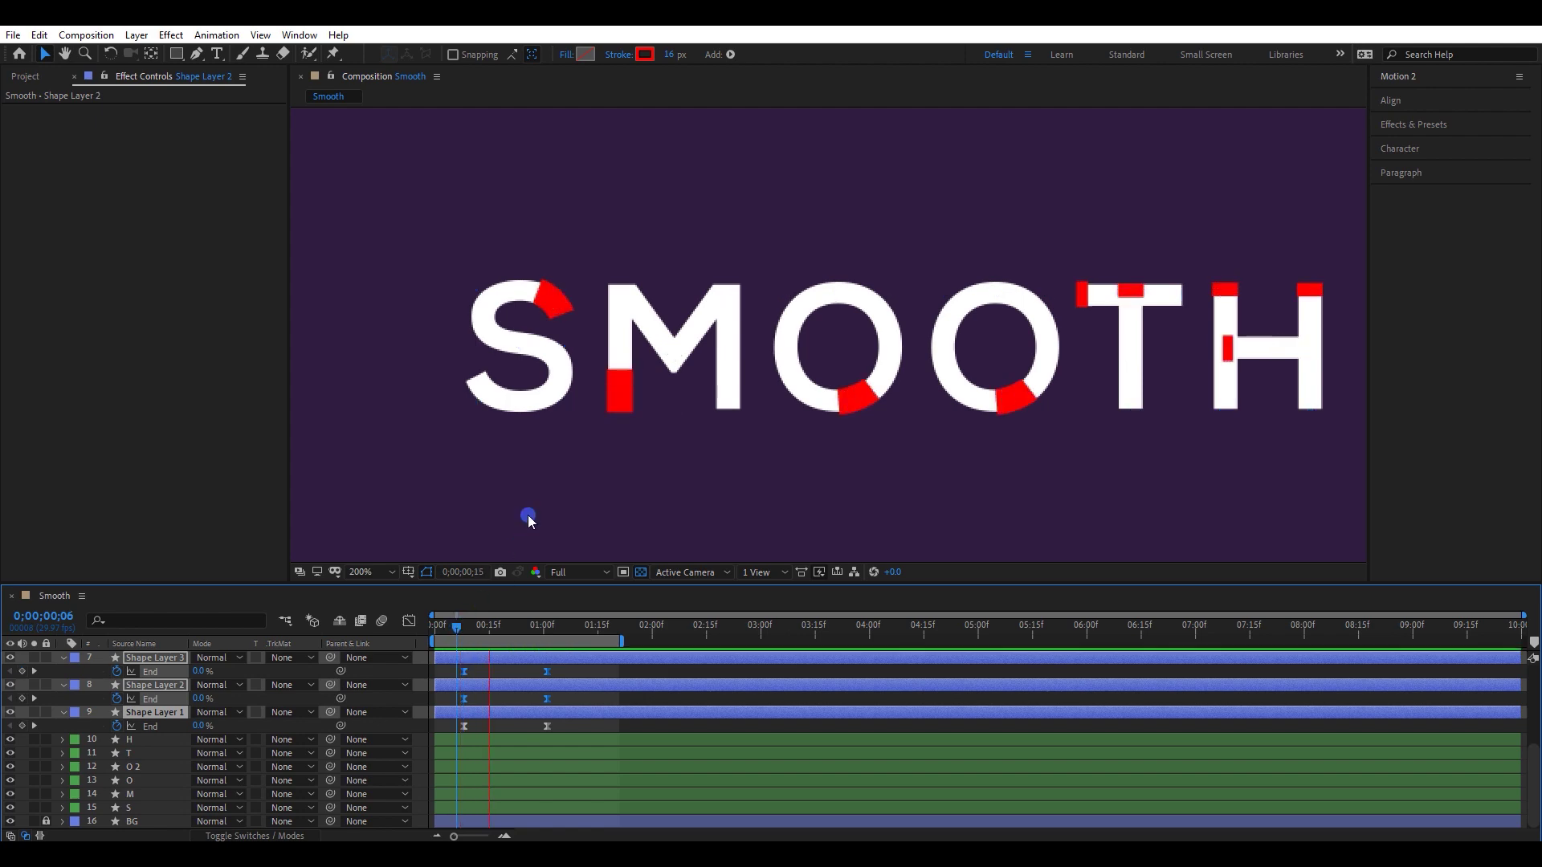
pyautogui.press(',')
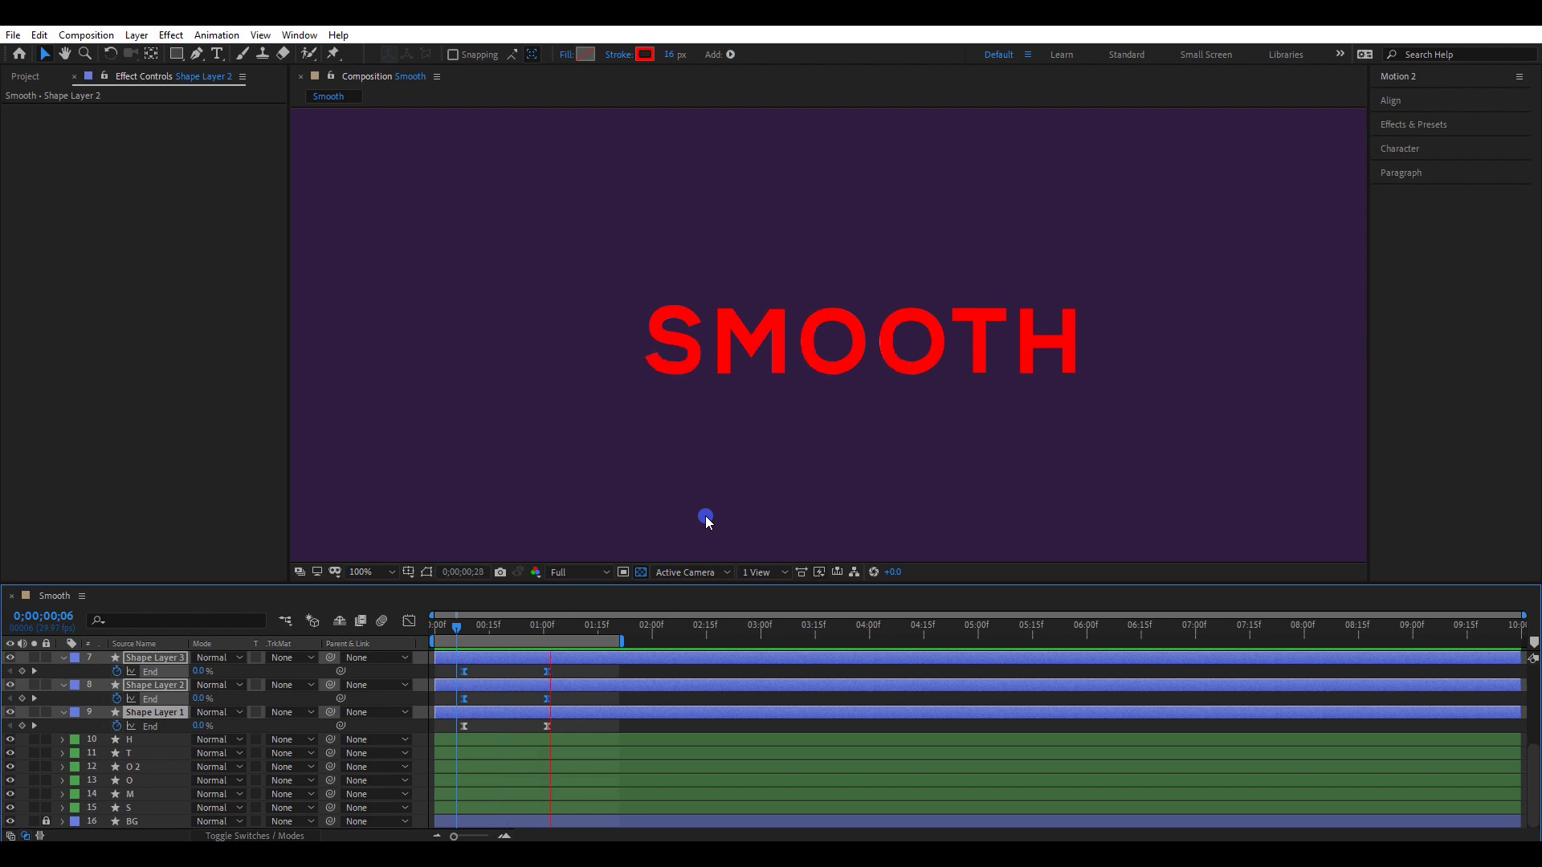
# Stretch the End keyframes of all nine shape layers to finish at 0;00;01;02, and preview the result
pyautogui.press('`')
pyautogui.moveTo(562, 148)
pyautogui.mouseDown()
pyautogui.moveTo(449, 318)
pyautogui.moveTo(437, 378)
pyautogui.mouseUp()
pyautogui.moveTo(546, 371); pyautogui.dragTo(551, 373)
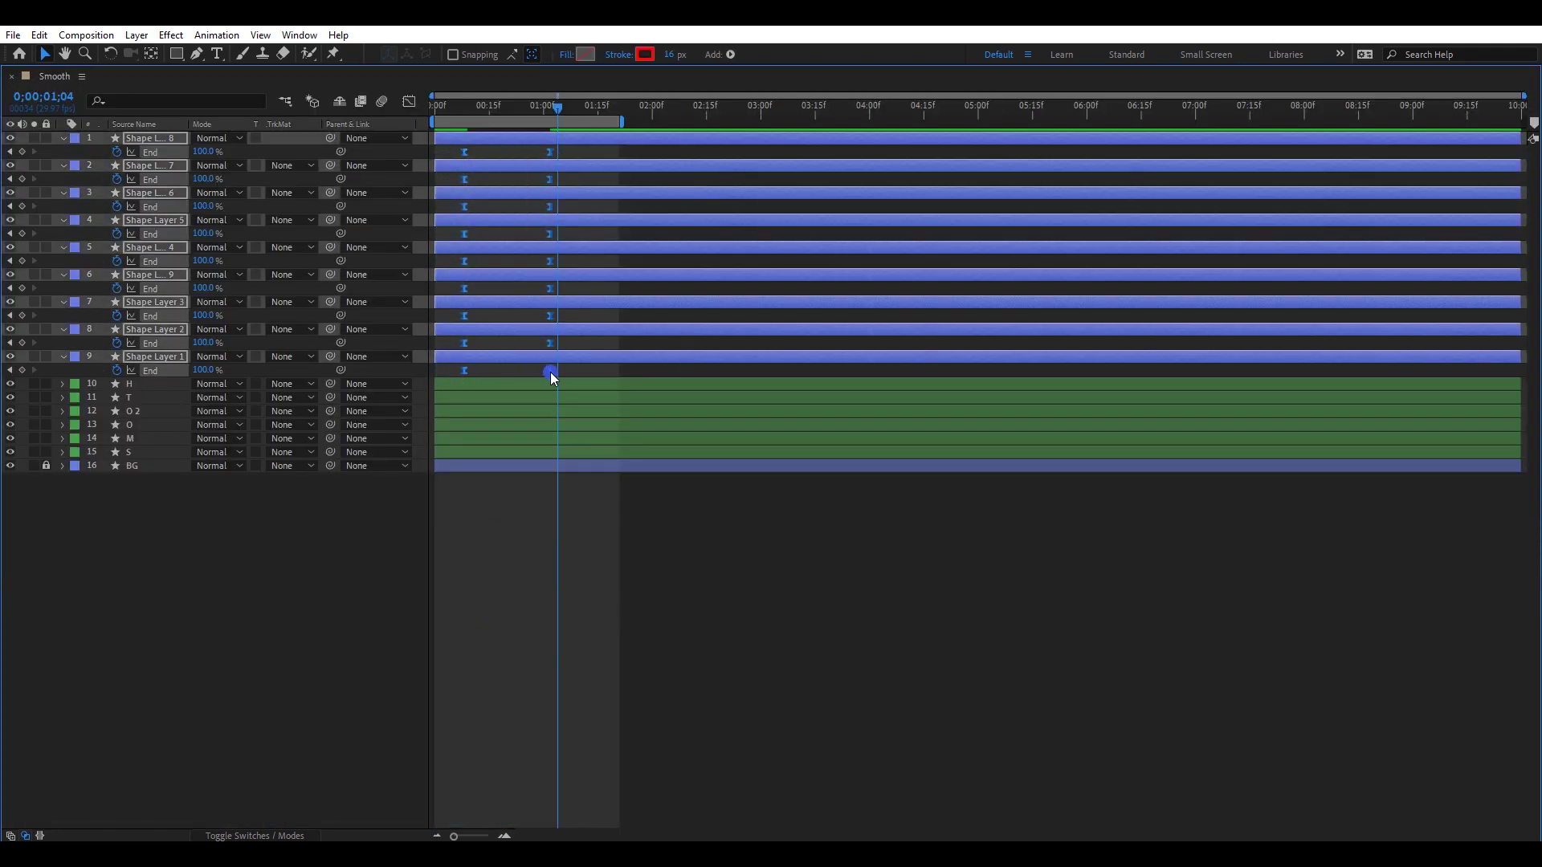
pyautogui.press('`')
pyautogui.click(455, 626)
pyautogui.press('space')
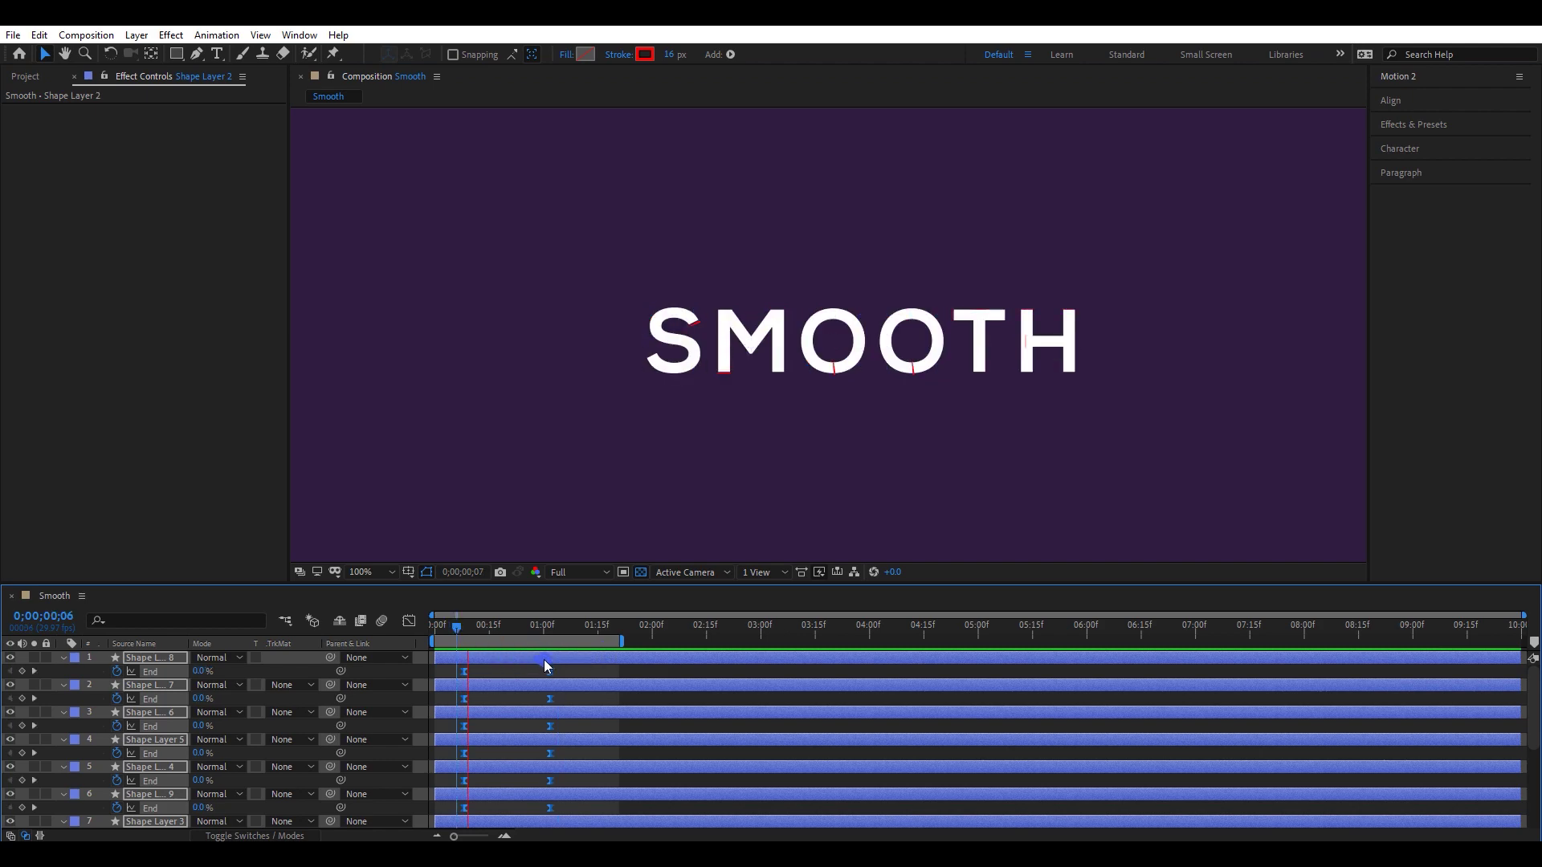
pyautogui.press('space')
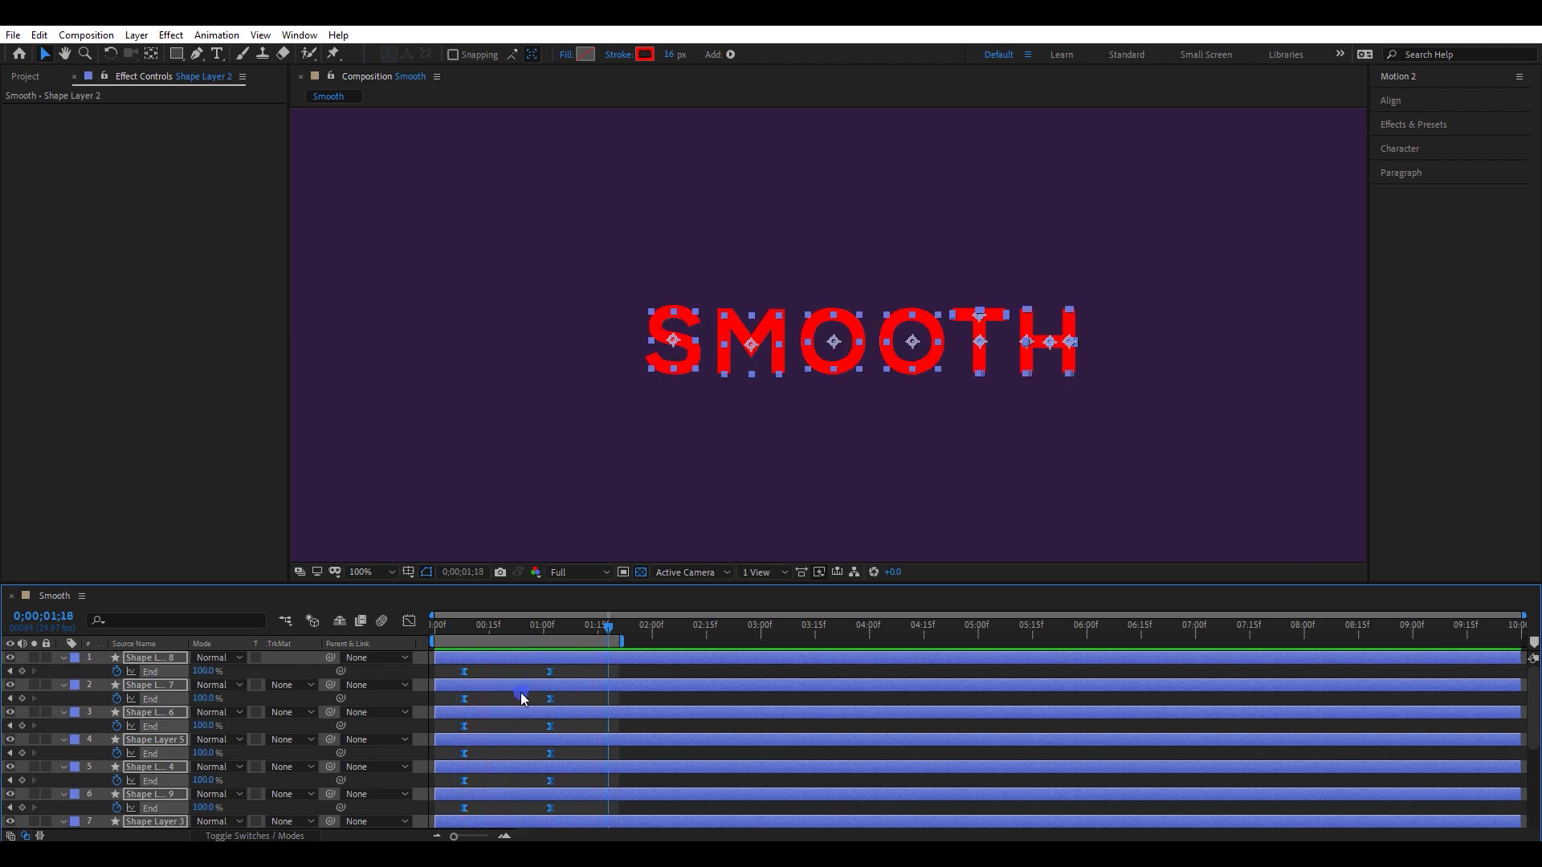
# Stagger the End keyframes to start at frame 11 for the M, 14 for the first O and 17 for the second O
pyautogui.click(520, 692)
pyautogui.press('`')
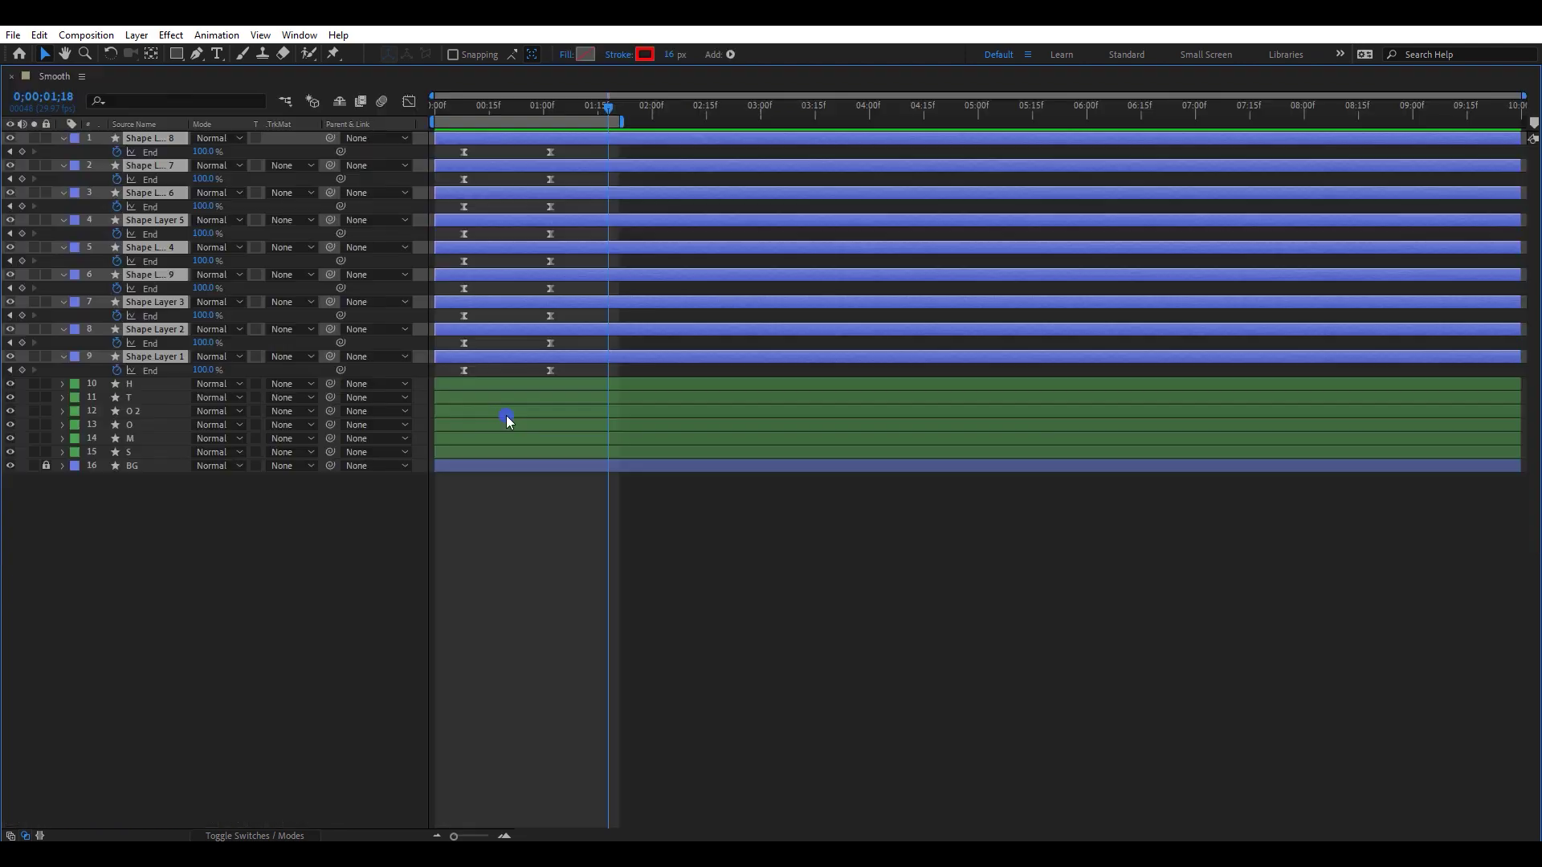
pyautogui.moveTo(574, 152); pyautogui.dragTo(446, 354)
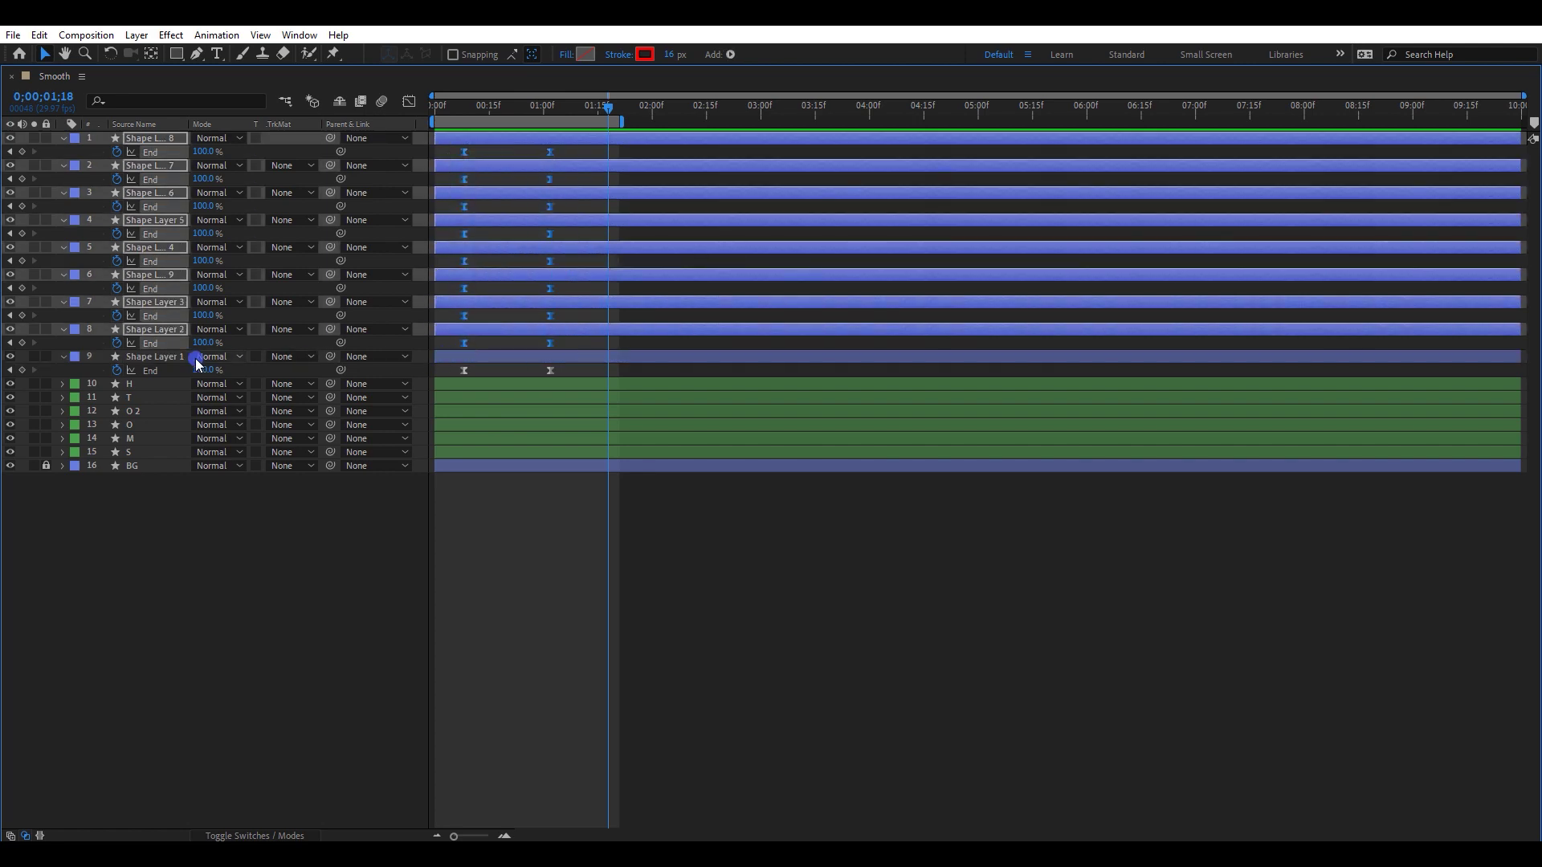
pyautogui.keyDown('shift'); pyautogui.click(463, 371); pyautogui.keyUp('shift')
pyautogui.press('`')
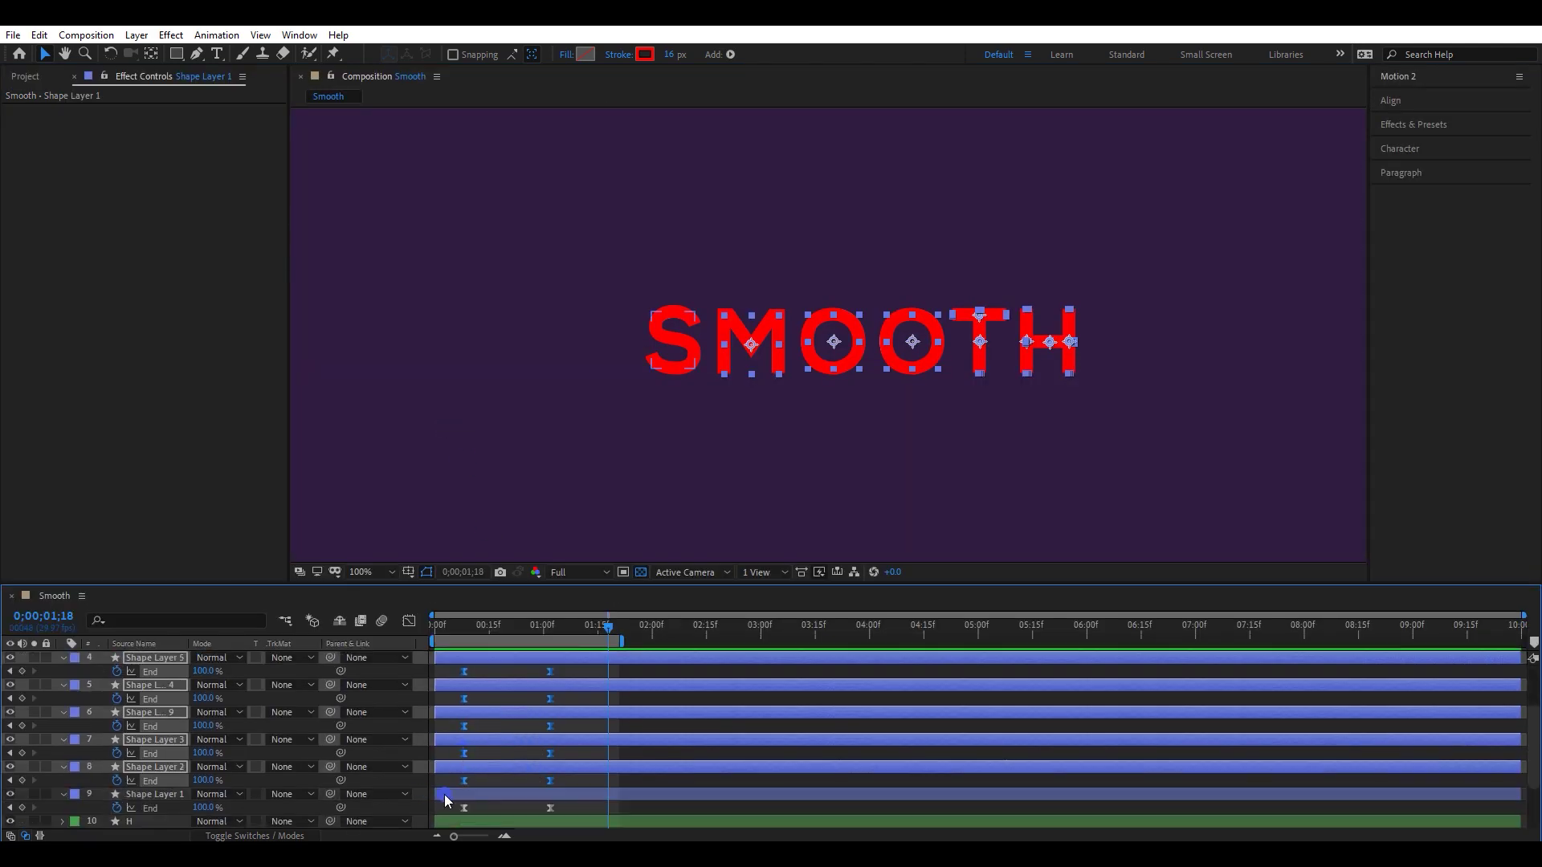
pyautogui.scroll(10, 447, 800)
pyautogui.moveTo(493, 783); pyautogui.dragTo(752, 727)
pyautogui.keyDown('shift'); pyautogui.click(582, 780); pyautogui.keyUp('shift')
pyautogui.keyDown('shift'); pyautogui.click(668, 753); pyautogui.keyUp('shift')
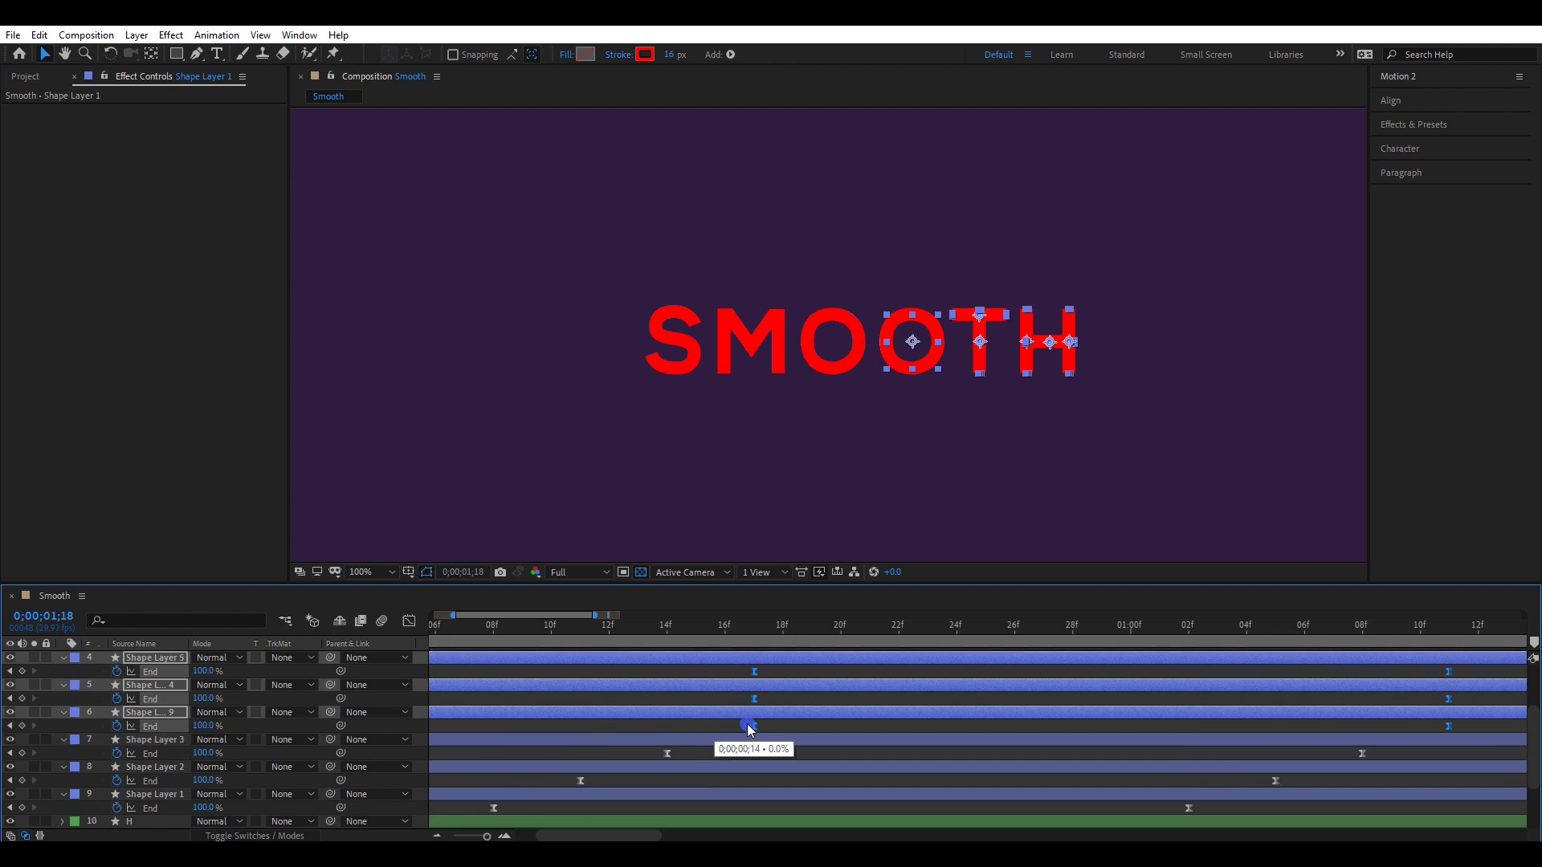
# Shift the End keyframes of the two T strokes so they start at frame 20
pyautogui.keyDown('shift'); pyautogui.click(754, 726); pyautogui.keyUp('shift')
pyautogui.scroll(2, 783, 691)
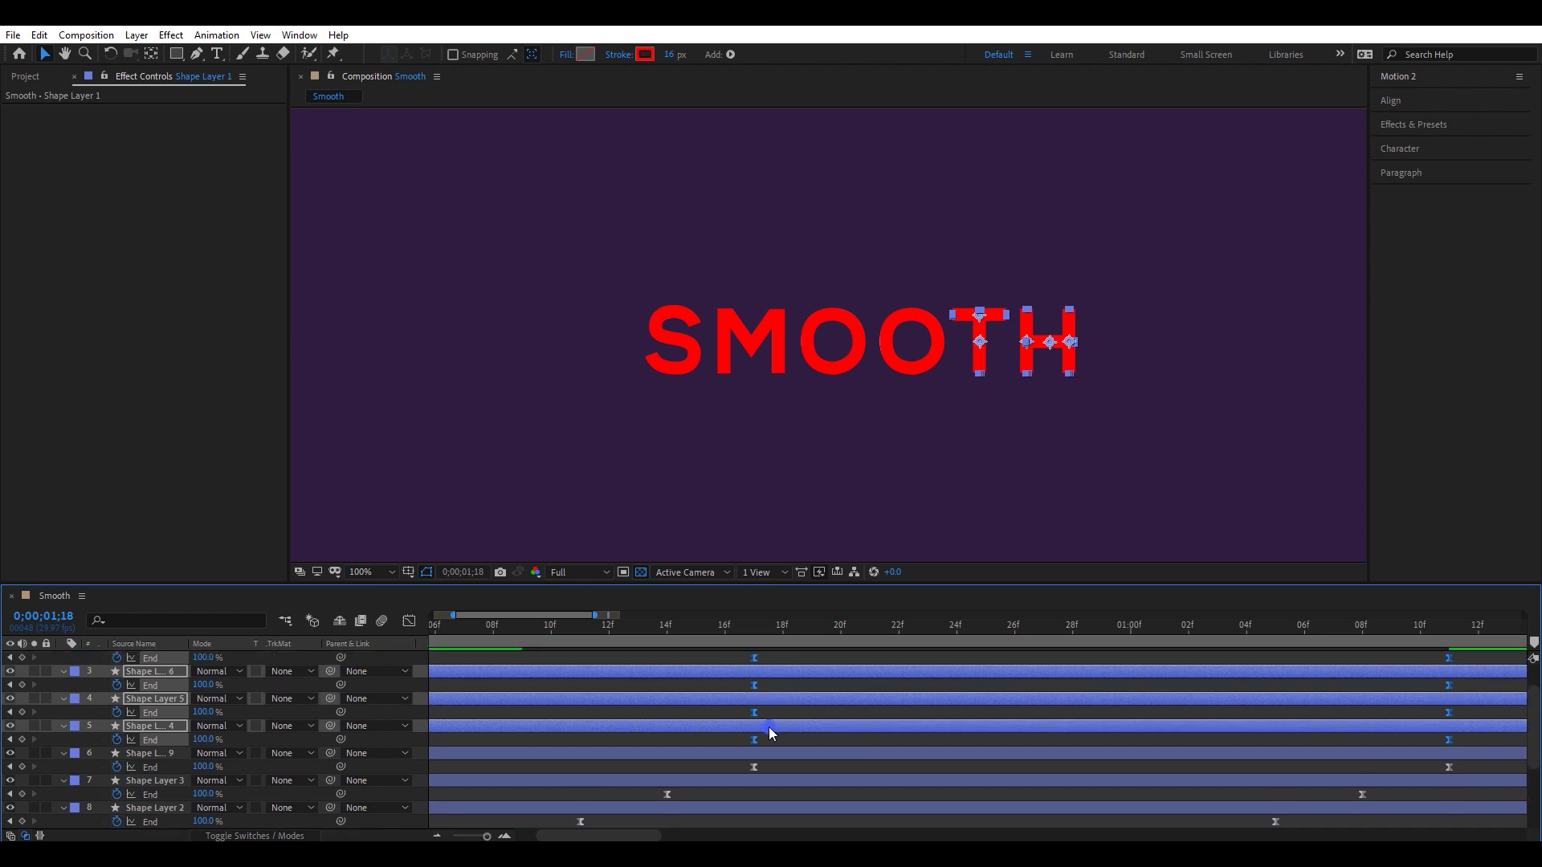
pyautogui.moveTo(779, 737); pyautogui.dragTo(800, 737)
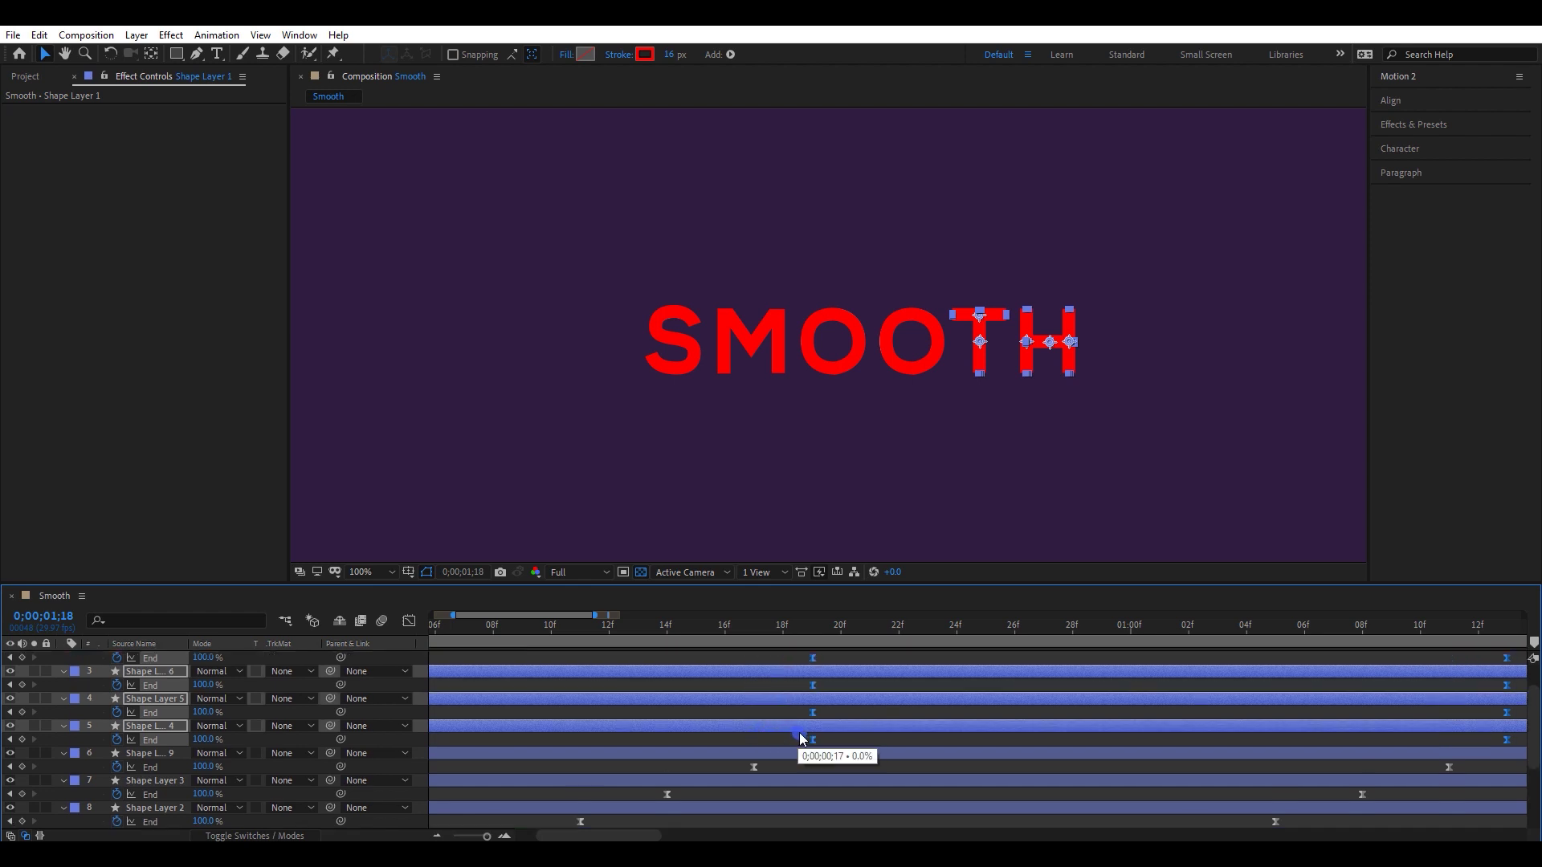
# Shift the End keyframes of the three H strokes so they start at frame 23
pyautogui.keyDown('shift'); pyautogui.click(867, 727); pyautogui.keyUp('shift')
pyautogui.keyDown('shift'); pyautogui.click(870, 700); pyautogui.keyUp('shift')
pyautogui.scroll(2, 871, 703)
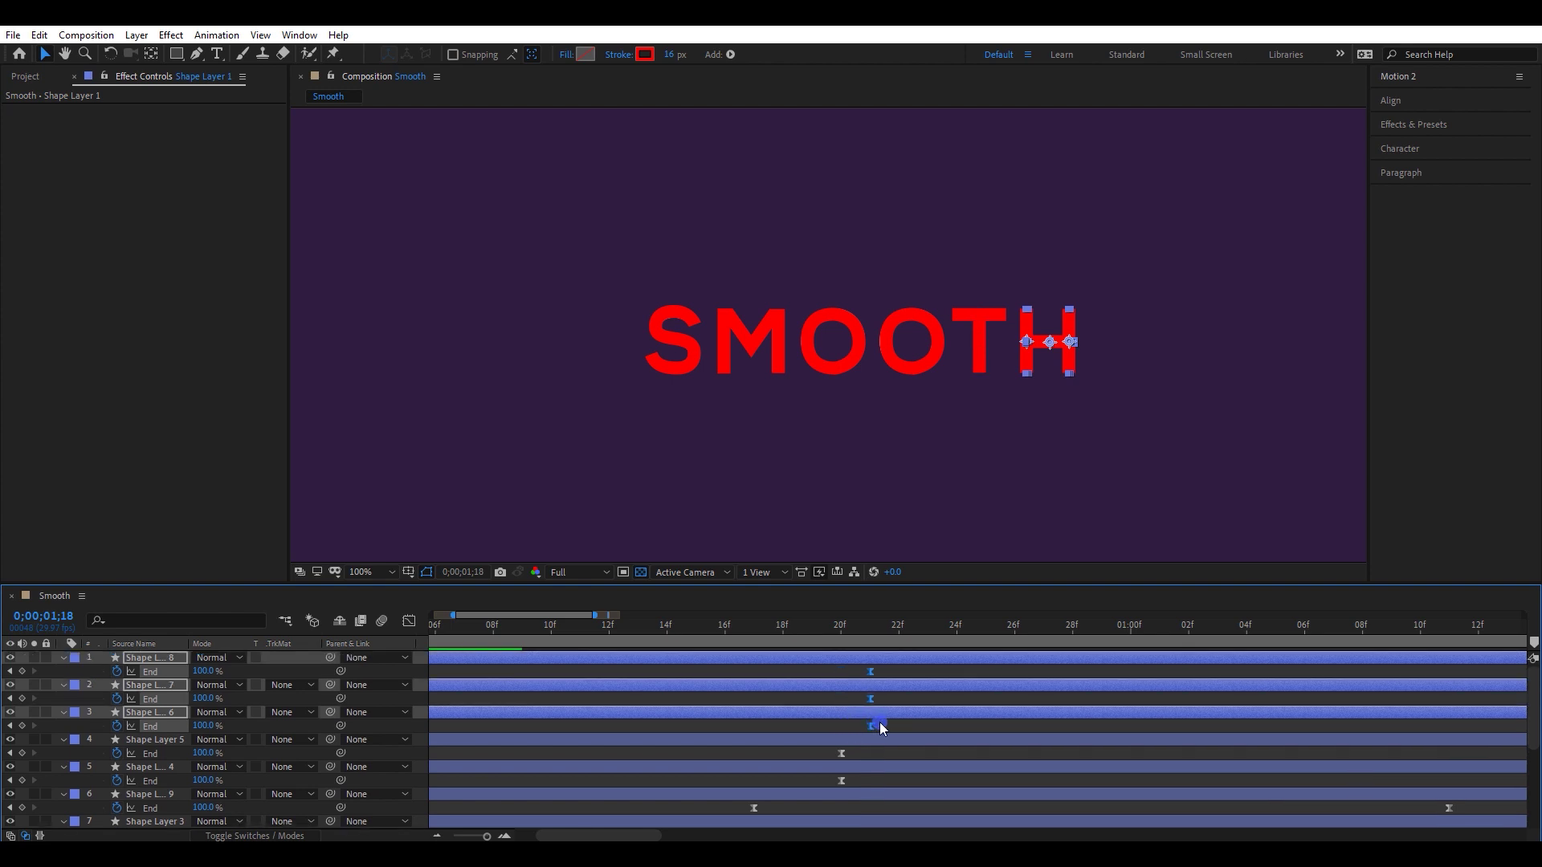
pyautogui.moveTo(881, 728); pyautogui.dragTo(903, 724)
pyautogui.press('-')
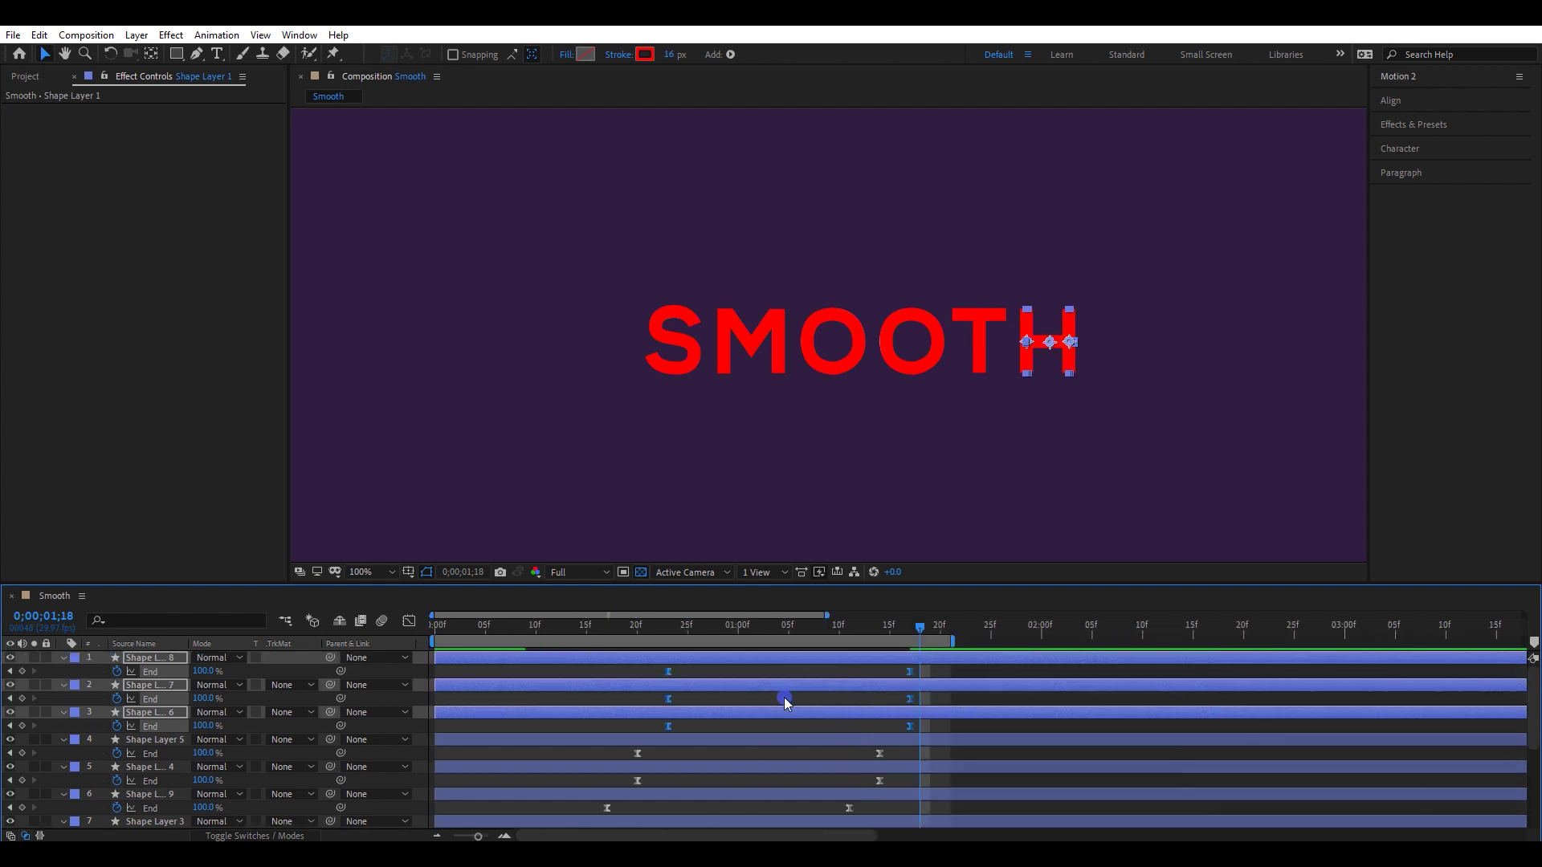
# Preview the staggered reveal of all the letters from frame 5
pyautogui.scroll(-3, 784, 701)
pyautogui.click(482, 631)
pyautogui.press('space')
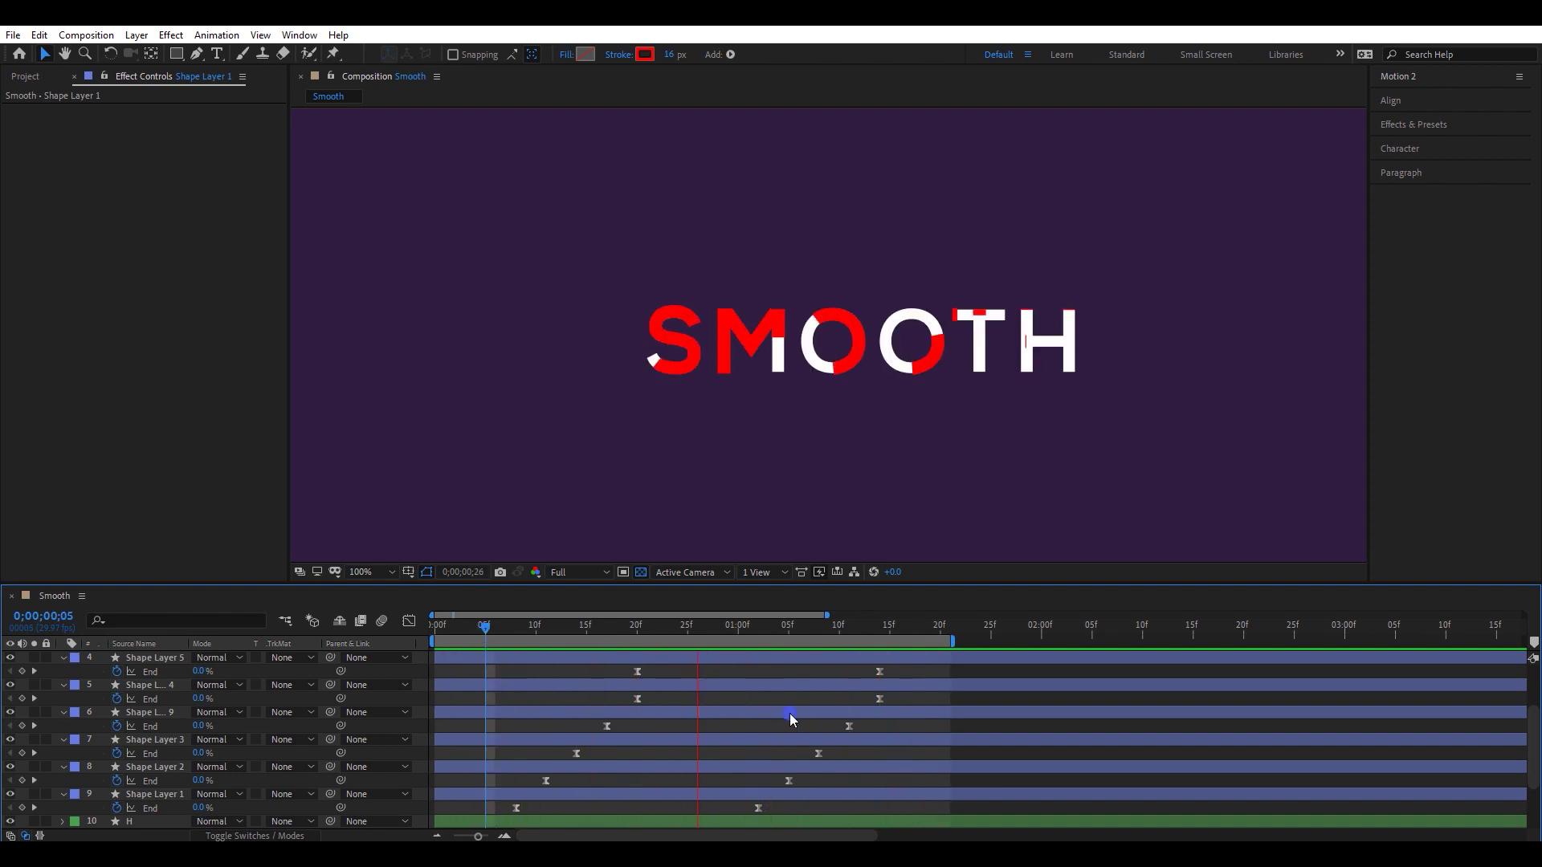
pyautogui.press('space')
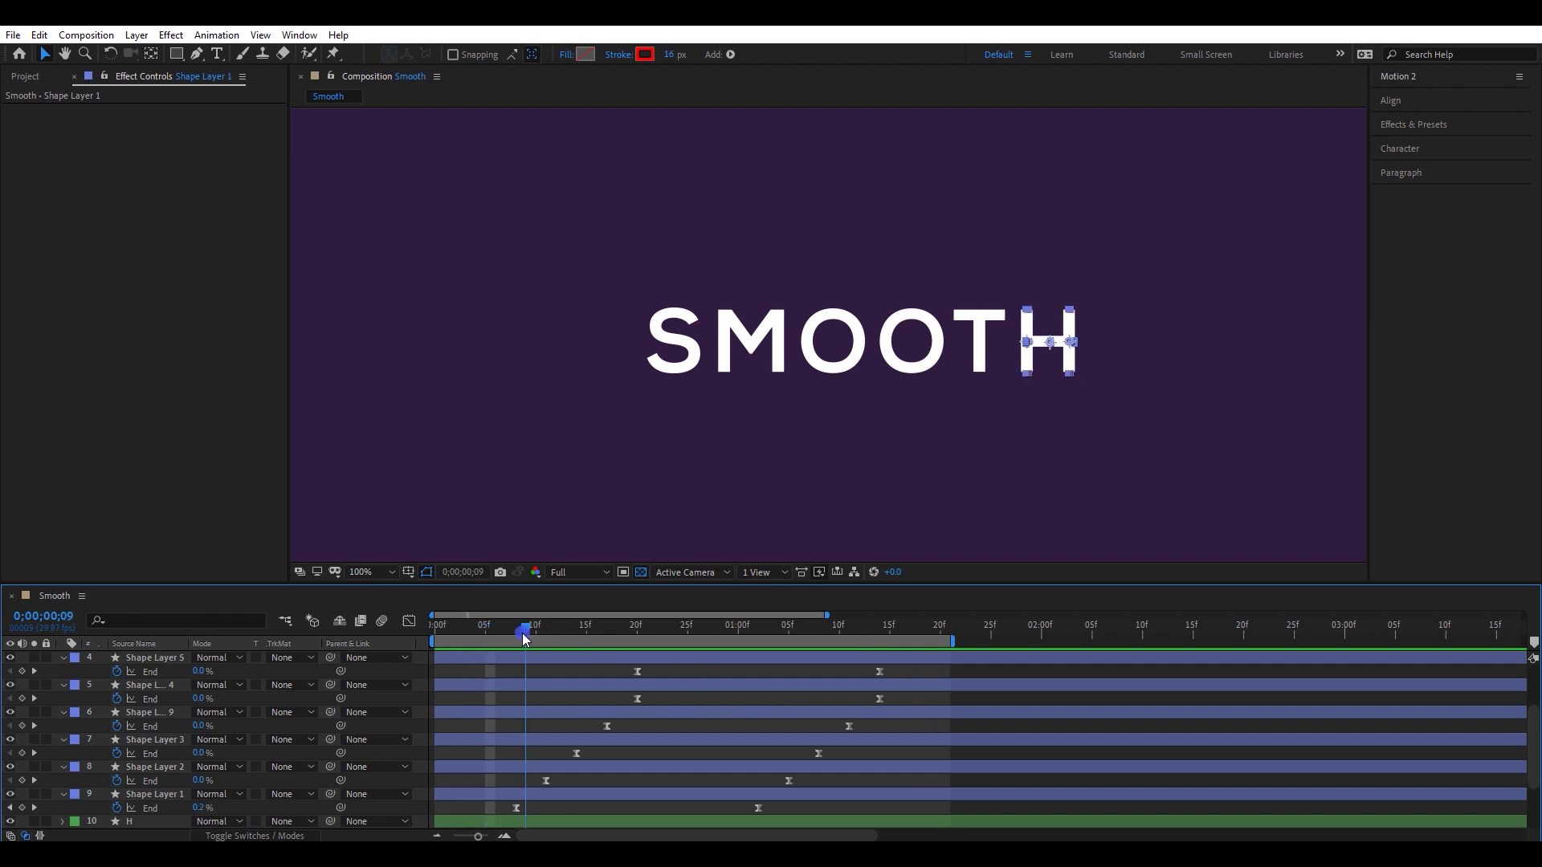
# Set the T stem's End keyframes to frame 26 and 0;00;01;15, and trim its layer to start at 0;00;01;03
pyautogui.moveTo(517, 635); pyautogui.dragTo(697, 681)
pyautogui.scroll(1, 691, 692)
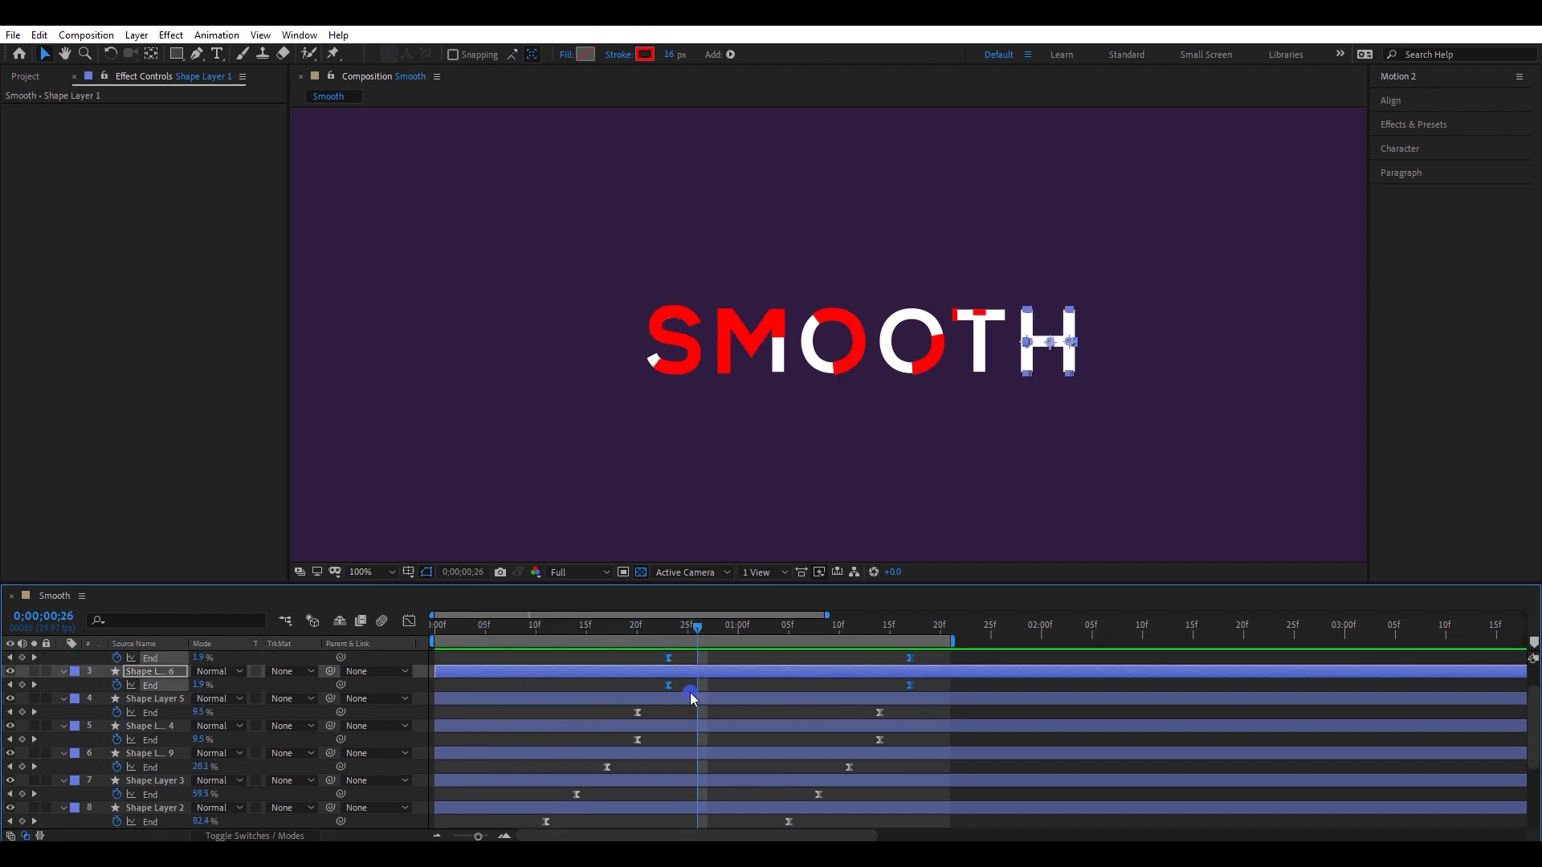
pyautogui.scroll(1, 691, 692)
pyautogui.click(691, 694)
pyautogui.moveTo(705, 627); pyautogui.dragTo(847, 626)
pyautogui.moveTo(1098, 712); pyautogui.dragTo(706, 713)
pyautogui.click(741, 698)
pyautogui.hotkey('alt', '[')
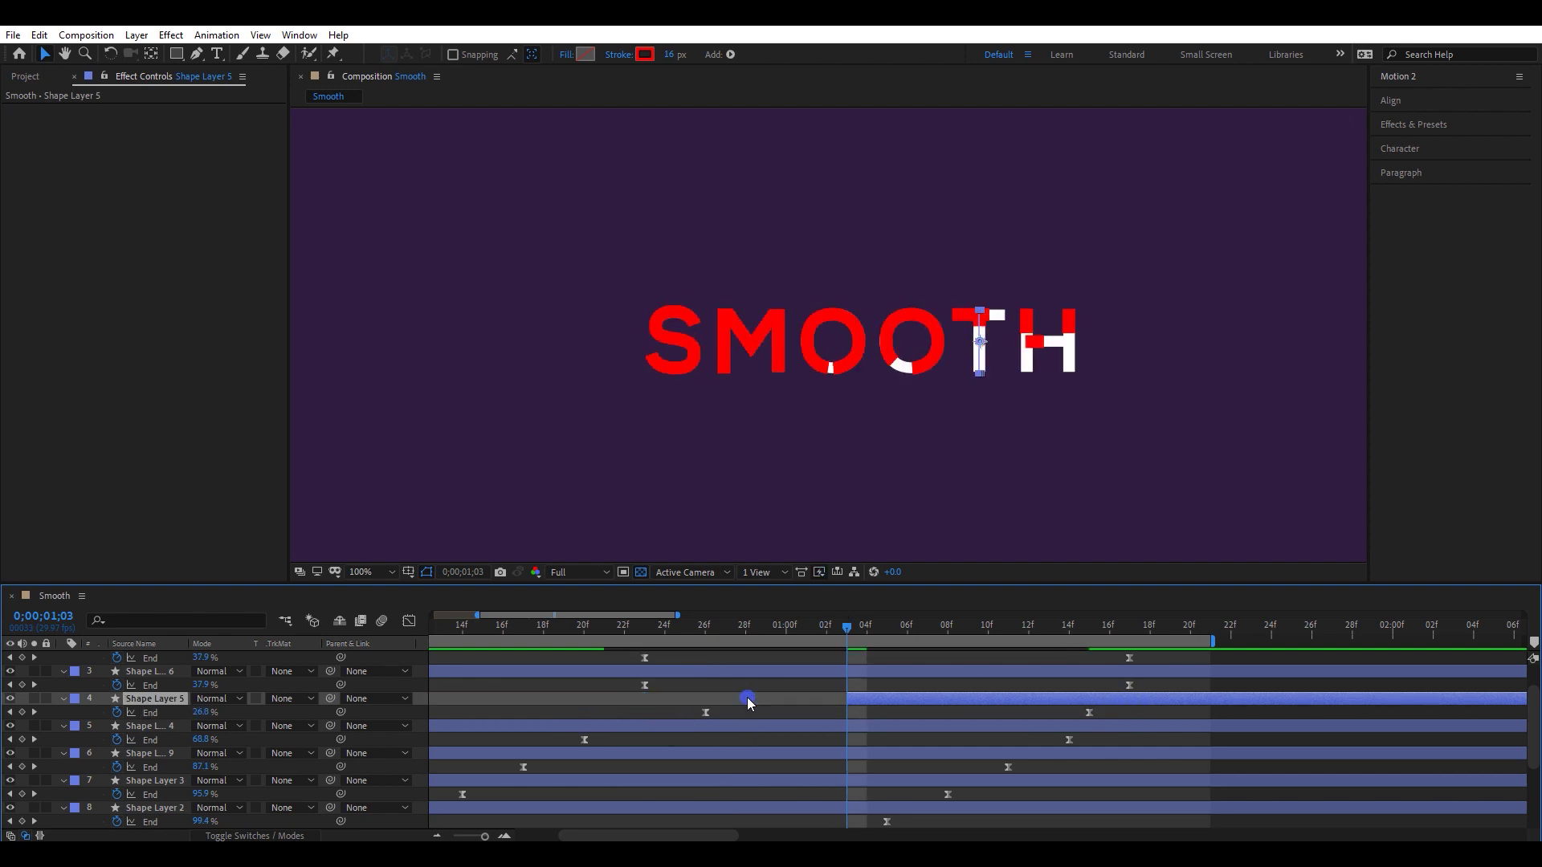
# Preview the reveal with the delayed T stem
pyautogui.moveTo(798, 625)
pyautogui.mouseDown()
pyautogui.moveTo(773, 631)
pyautogui.moveTo(802, 635)
pyautogui.mouseUp()
pyautogui.press('space')
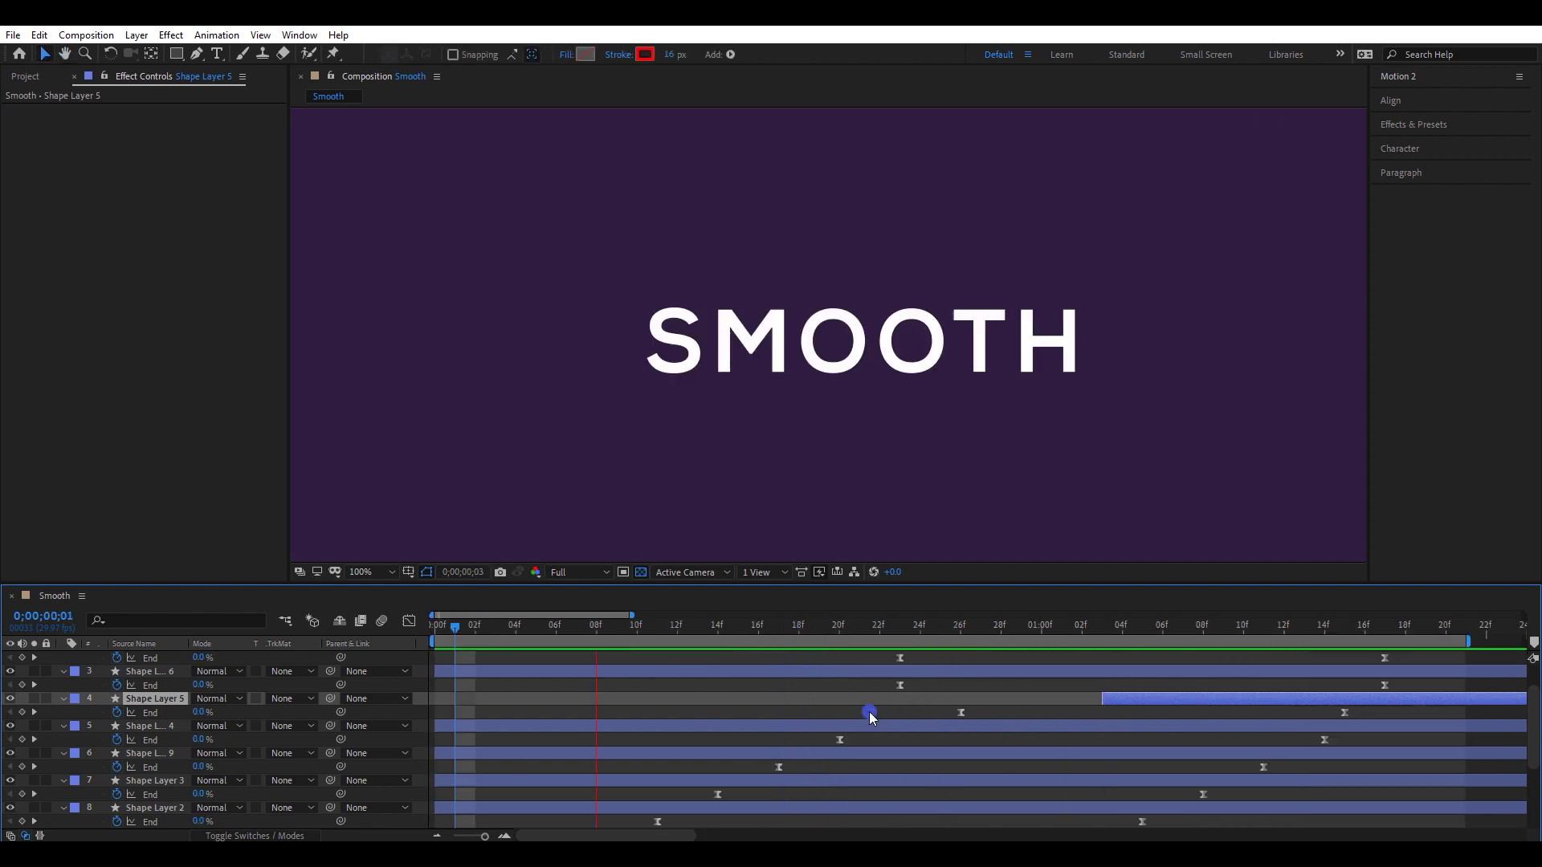
pyautogui.press('space')
# Trim the H crossbar layer to 0;00;01;05 with End keyframes starting at frame 29, and shift the H's right stem layer to start at frame 3
pyautogui.scroll(-3, 827, 715)
pyautogui.scroll(1, 816, 715)
pyautogui.click(807, 686)
pyautogui.scroll(3, 746, 684)
pyautogui.moveTo(654, 629); pyautogui.dragTo(926, 640)
pyautogui.moveTo(1219, 702); pyautogui.dragTo(806, 705)
pyautogui.moveTo(651, 699); pyautogui.dragTo(768, 697)
pyautogui.moveTo(819, 685); pyautogui.dragTo(897, 664)
pyautogui.hotkey('alt', '[')
pyautogui.press('-')
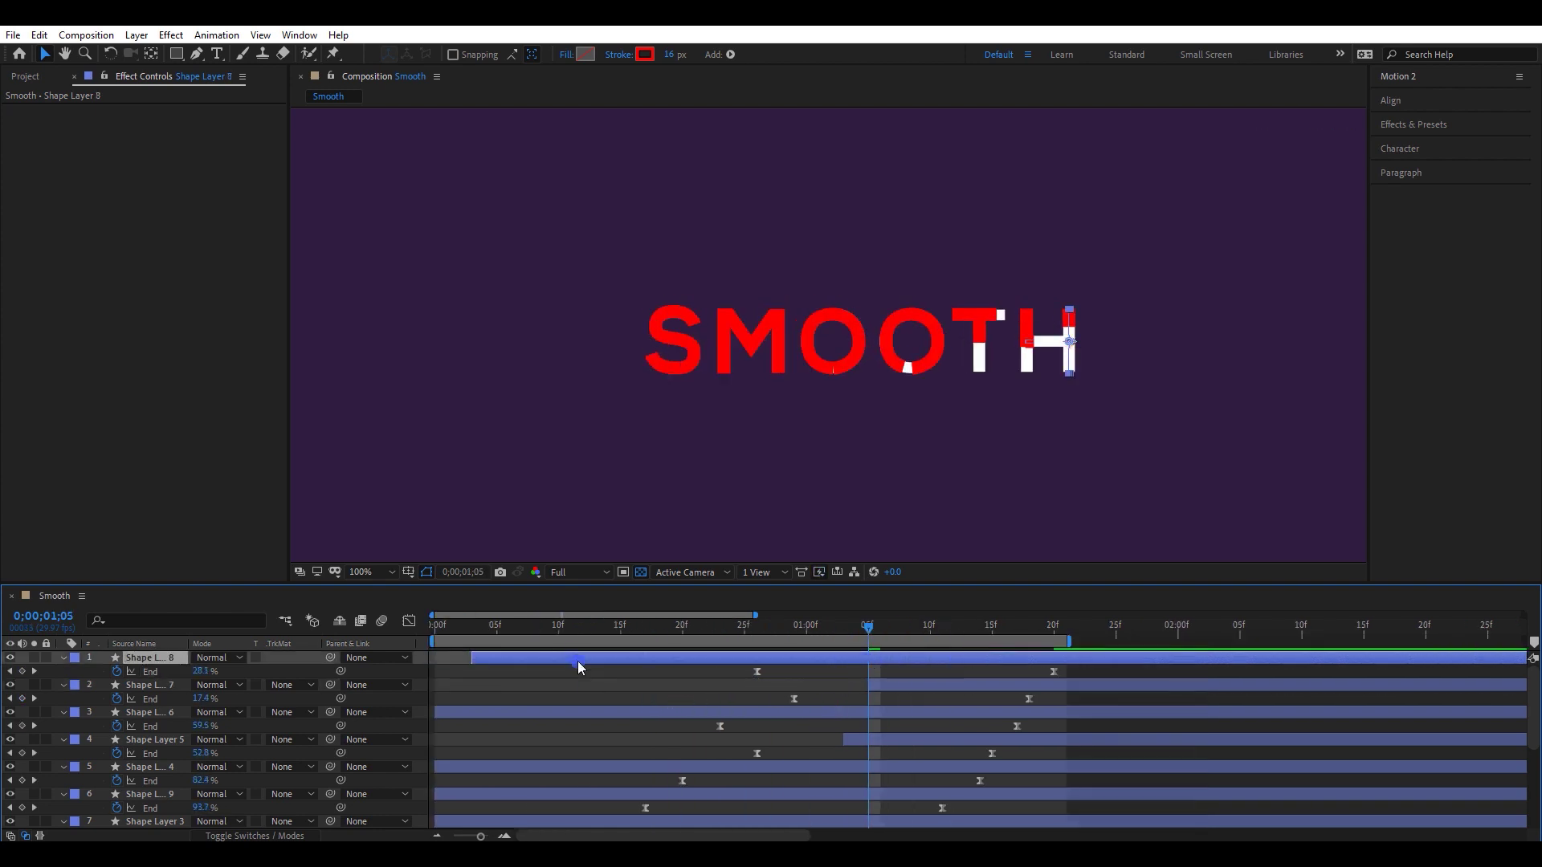
# Move the H's right stem layer so its End keyframes start at frame 24, and preview the reveal
pyautogui.moveTo(523, 631); pyautogui.dragTo(495, 634)
pyautogui.press('space')
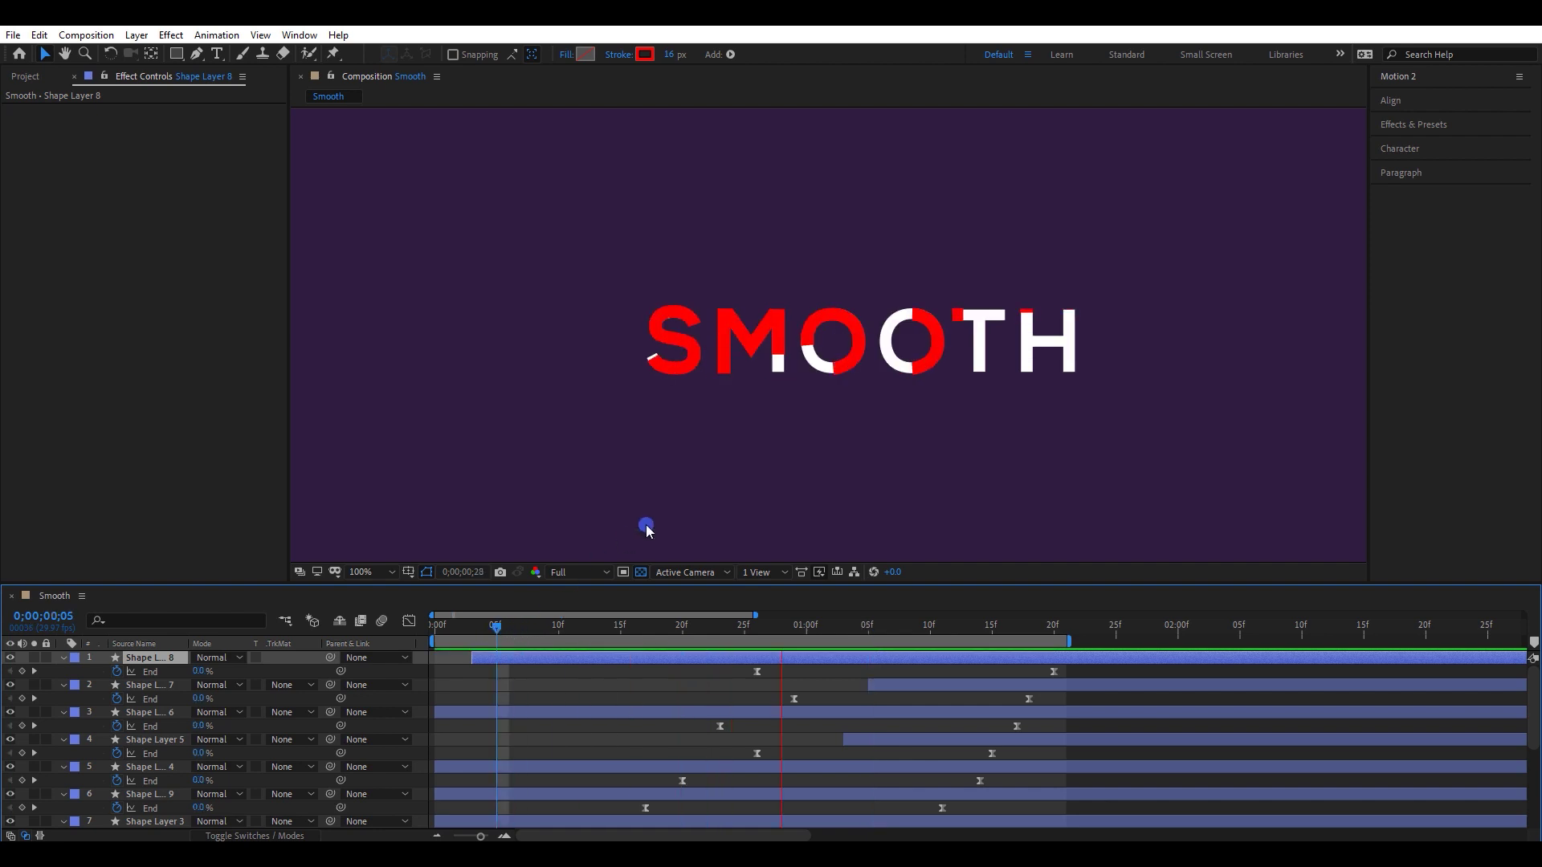
pyautogui.press('space')
pyautogui.scroll(1, 821, 649)
pyautogui.moveTo(855, 659); pyautogui.dragTo(814, 668)
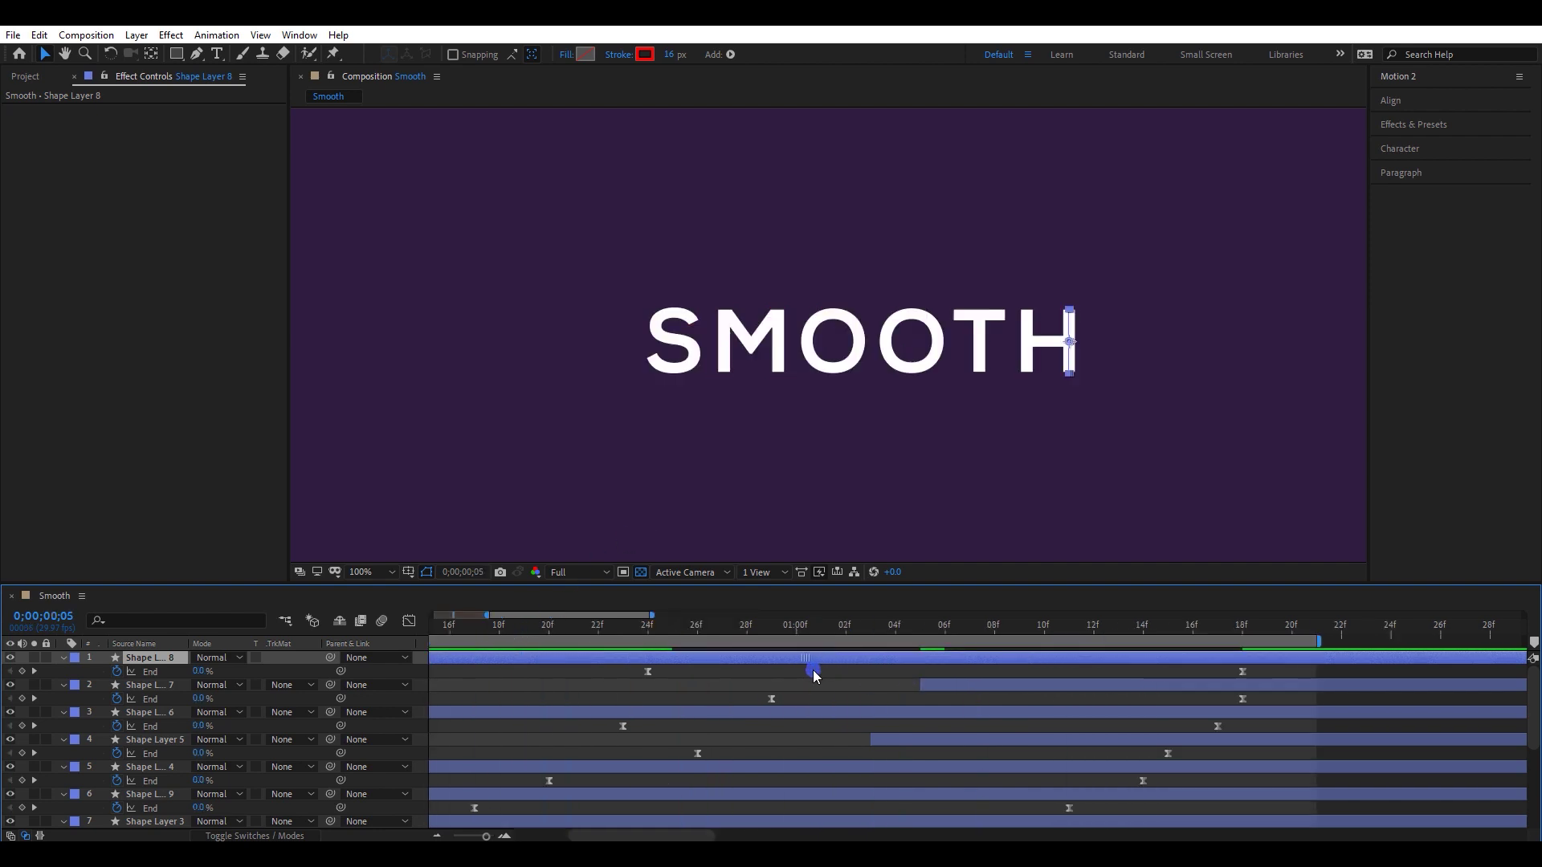
pyautogui.press('space')
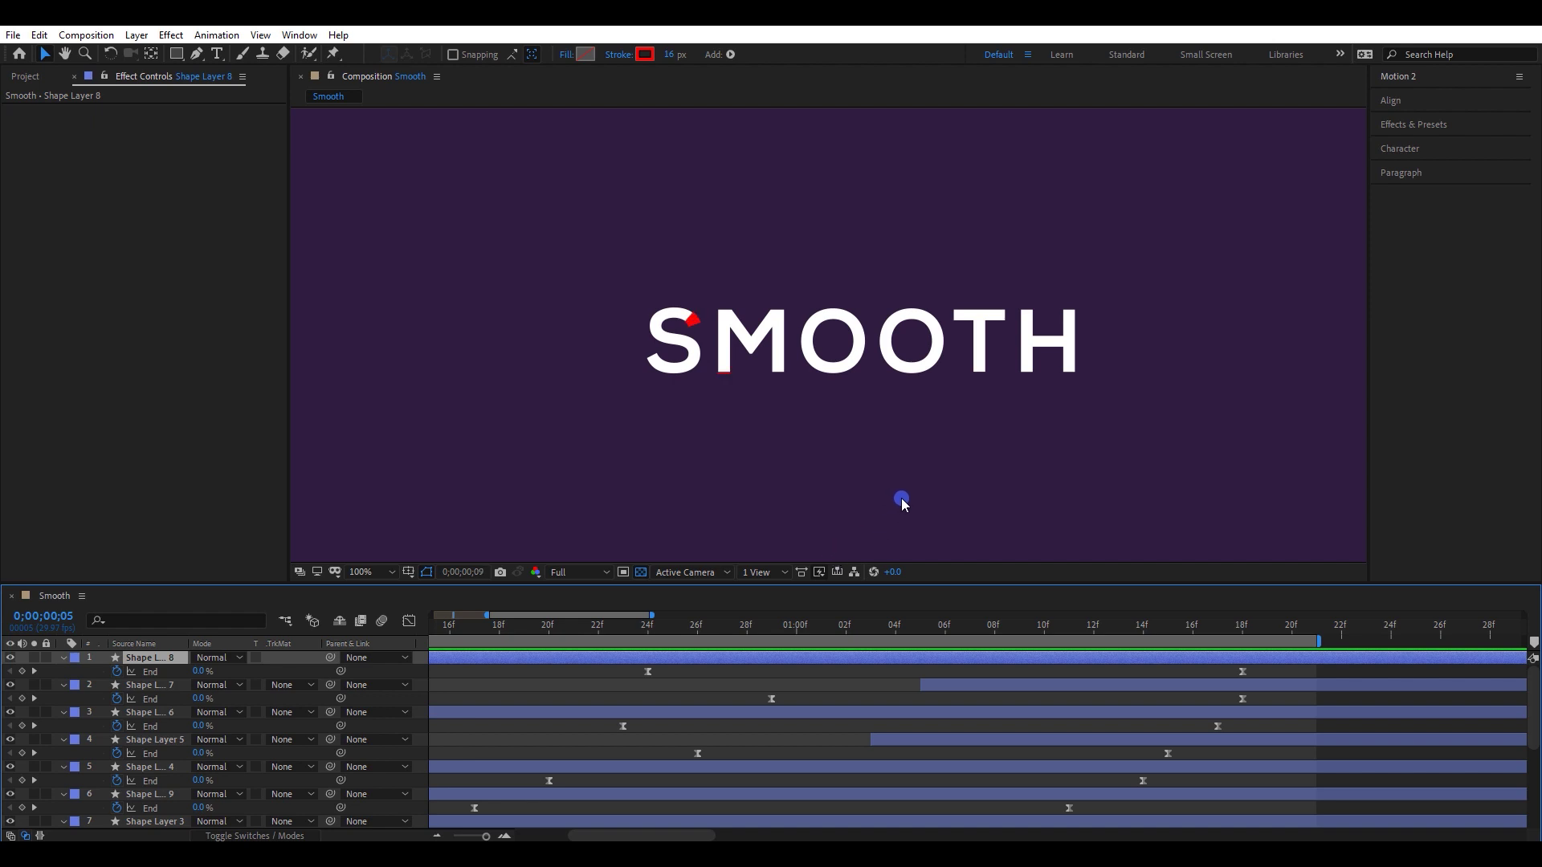
pyautogui.press('space')
# Reorder the layers so the traced strokes of S, M and both Os each sit directly above their letter layer
pyautogui.scroll(-2, 787, 725)
pyautogui.scroll(-3, 713, 743)
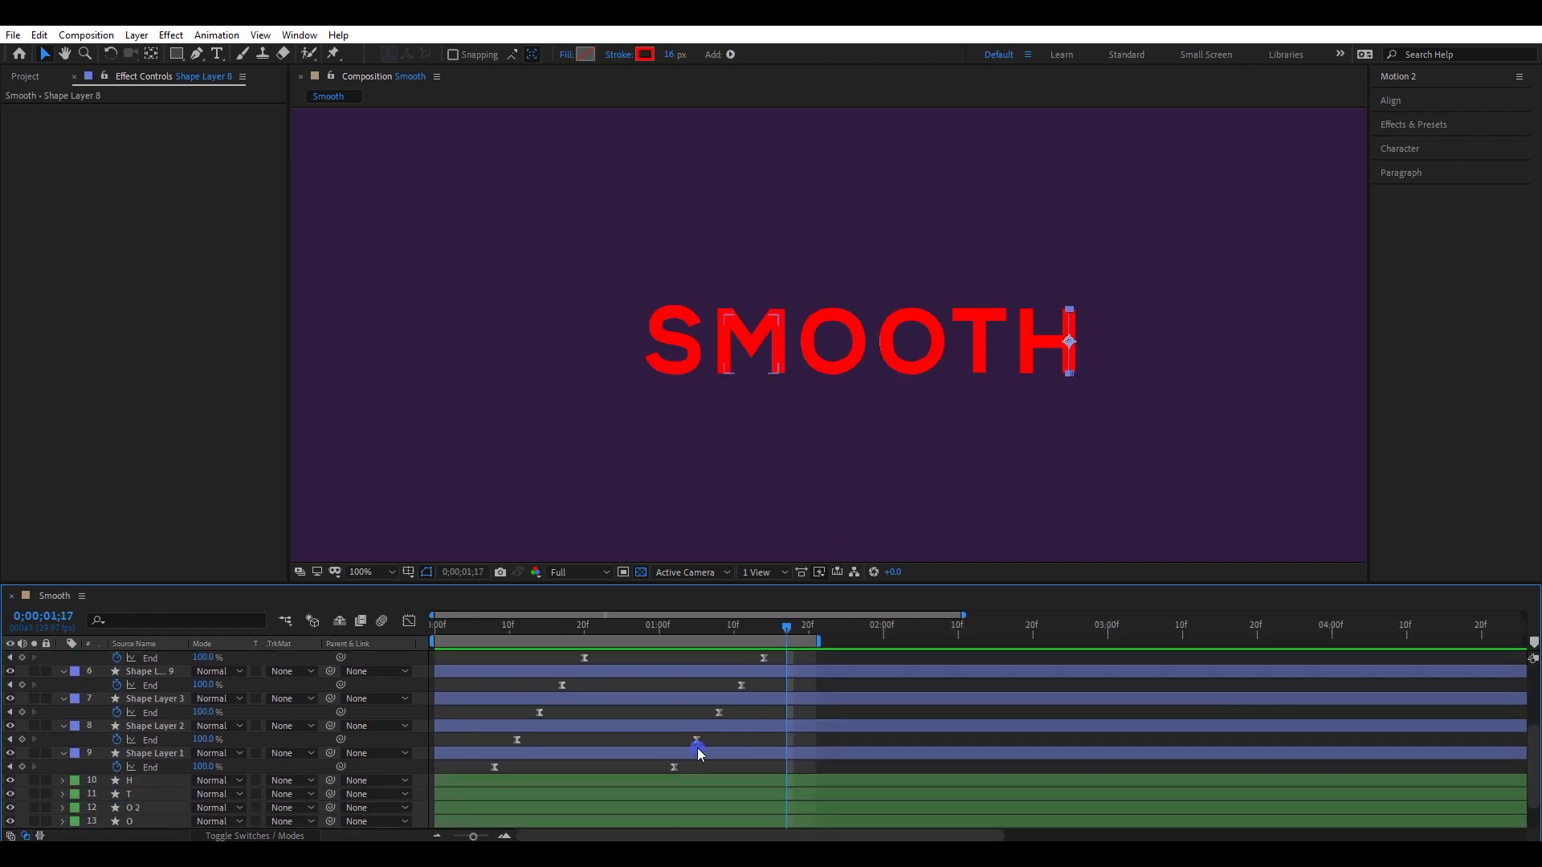
pyautogui.click(604, 768)
pyautogui.click(578, 753)
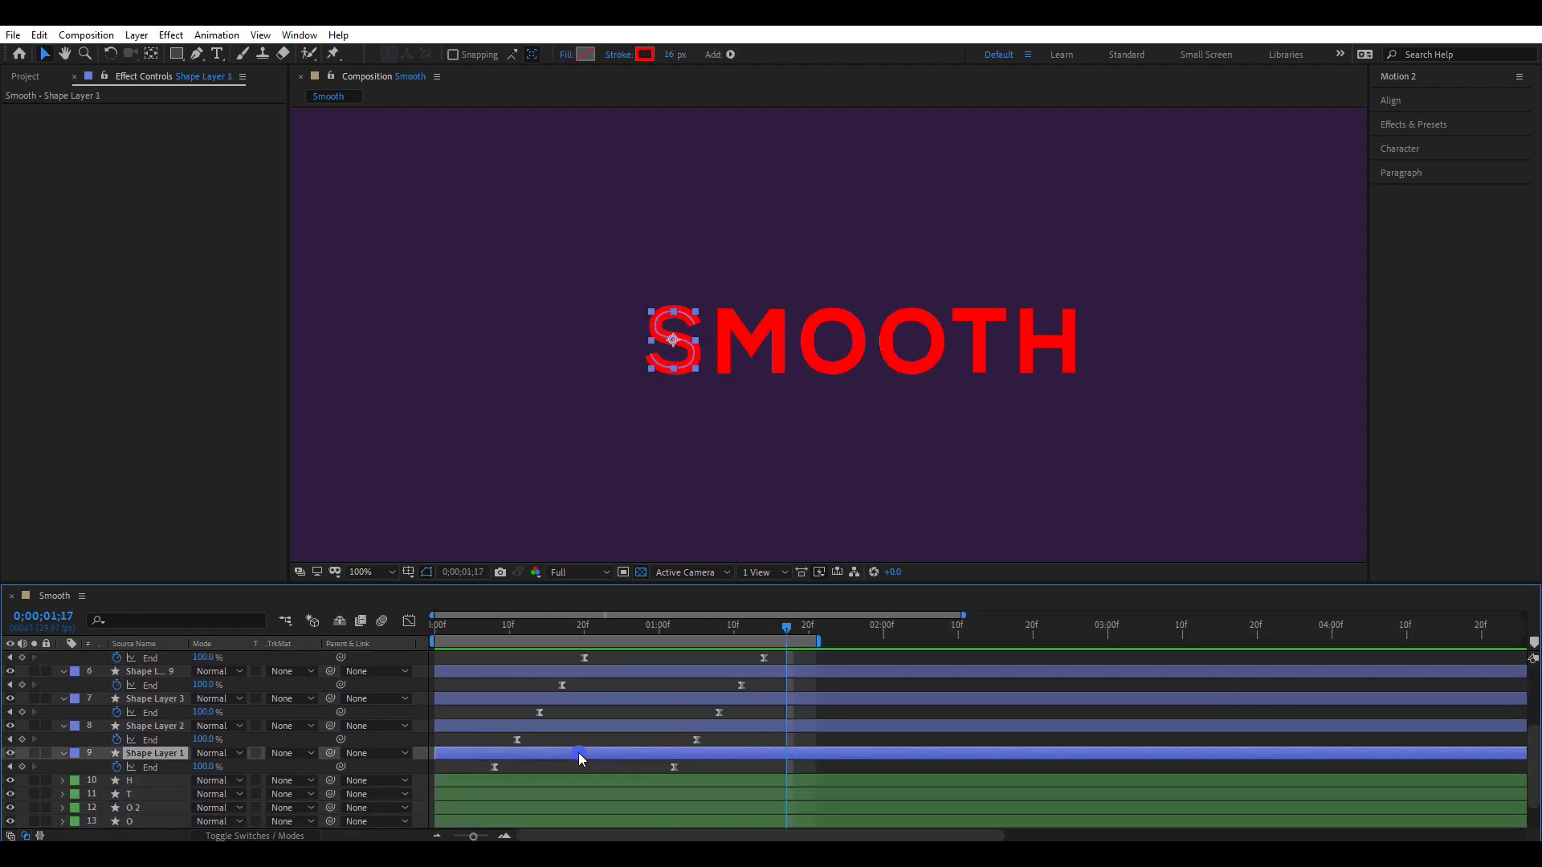
pyautogui.scroll(-1, 578, 753)
pyautogui.moveTo(173, 718); pyautogui.dragTo(155, 803)
pyautogui.moveTo(168, 687); pyautogui.dragTo(166, 759)
pyautogui.moveTo(166, 660); pyautogui.dragTo(170, 727)
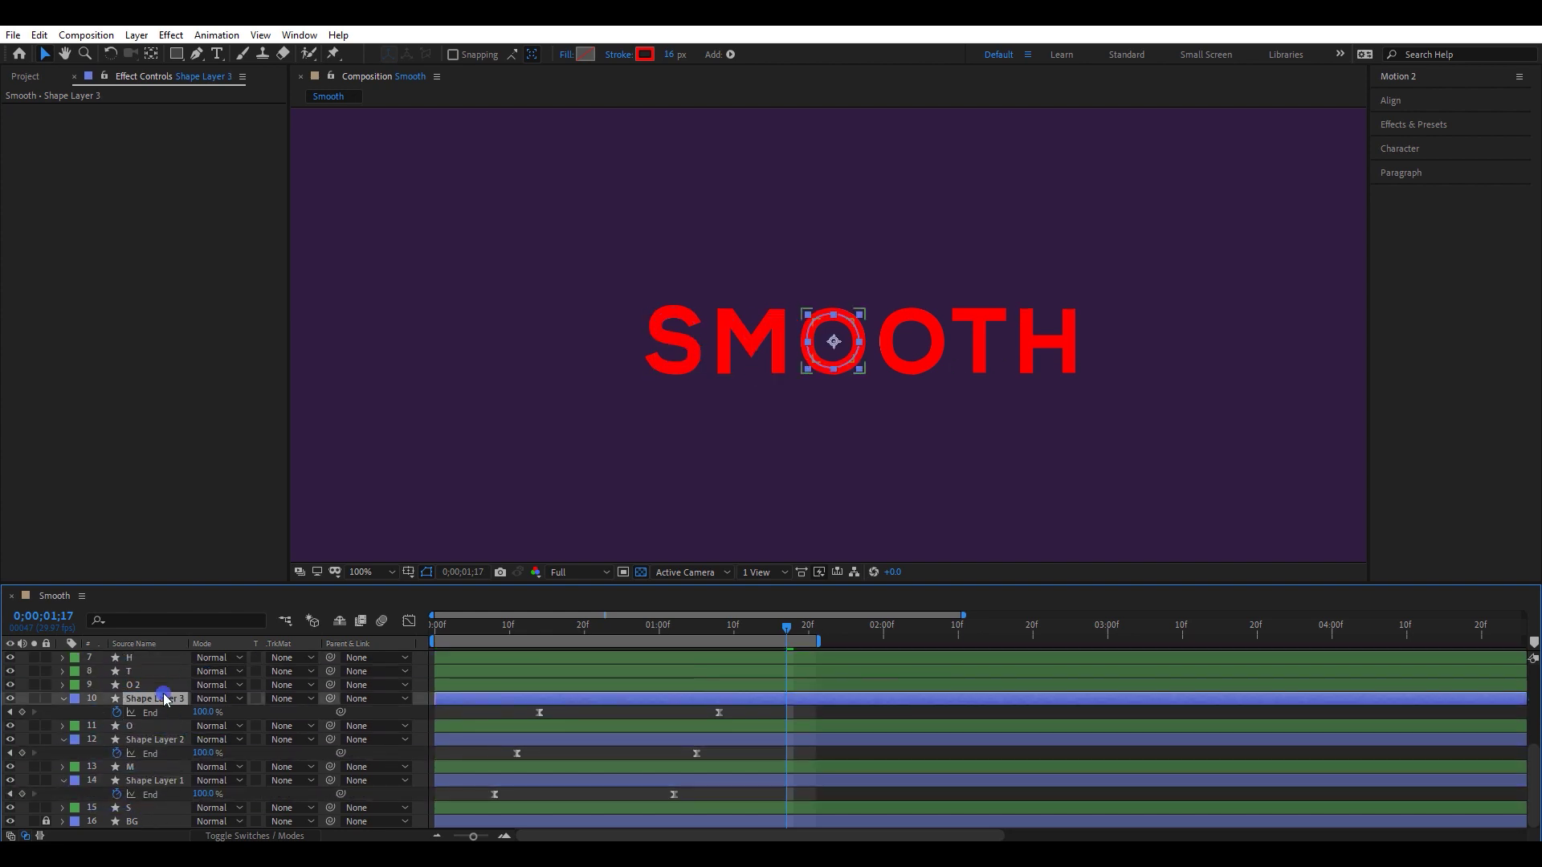
pyautogui.scroll(1, 241, 689)
pyautogui.moveTo(158, 673); pyautogui.dragTo(163, 717)
pyautogui.scroll(1, 162, 716)
# Pre-compose the two T strokes as "T" and place the composition directly above the T letter layer
pyautogui.scroll(3, 675, 718)
pyautogui.click(691, 725)
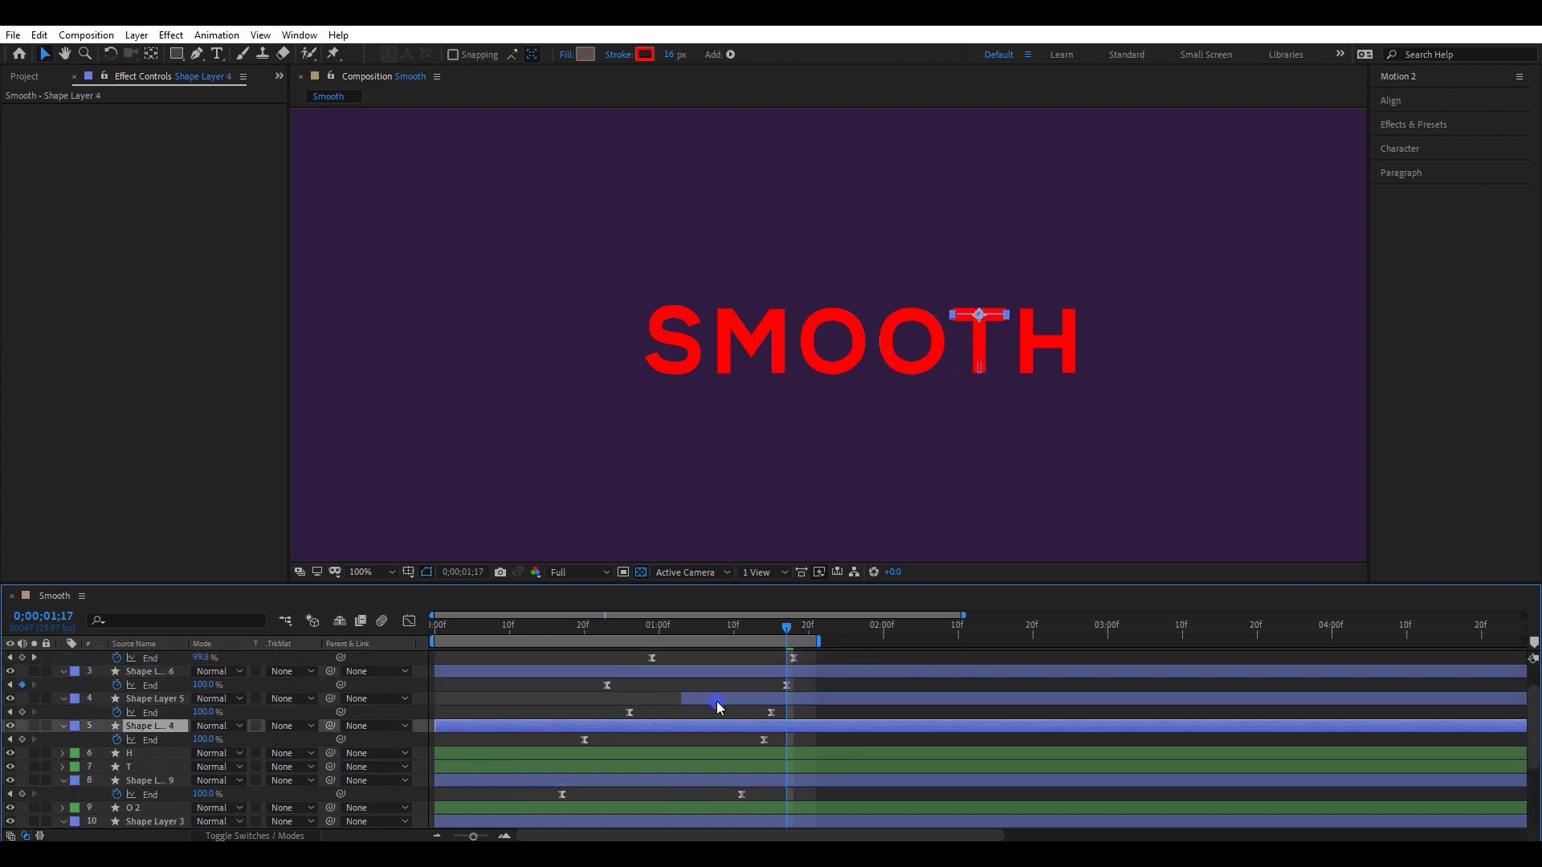
pyautogui.keyDown('ctrl'); pyautogui.click(718, 701); pyautogui.keyUp('ctrl')
pyautogui.rightClick(717, 702)
pyautogui.click(750, 634)
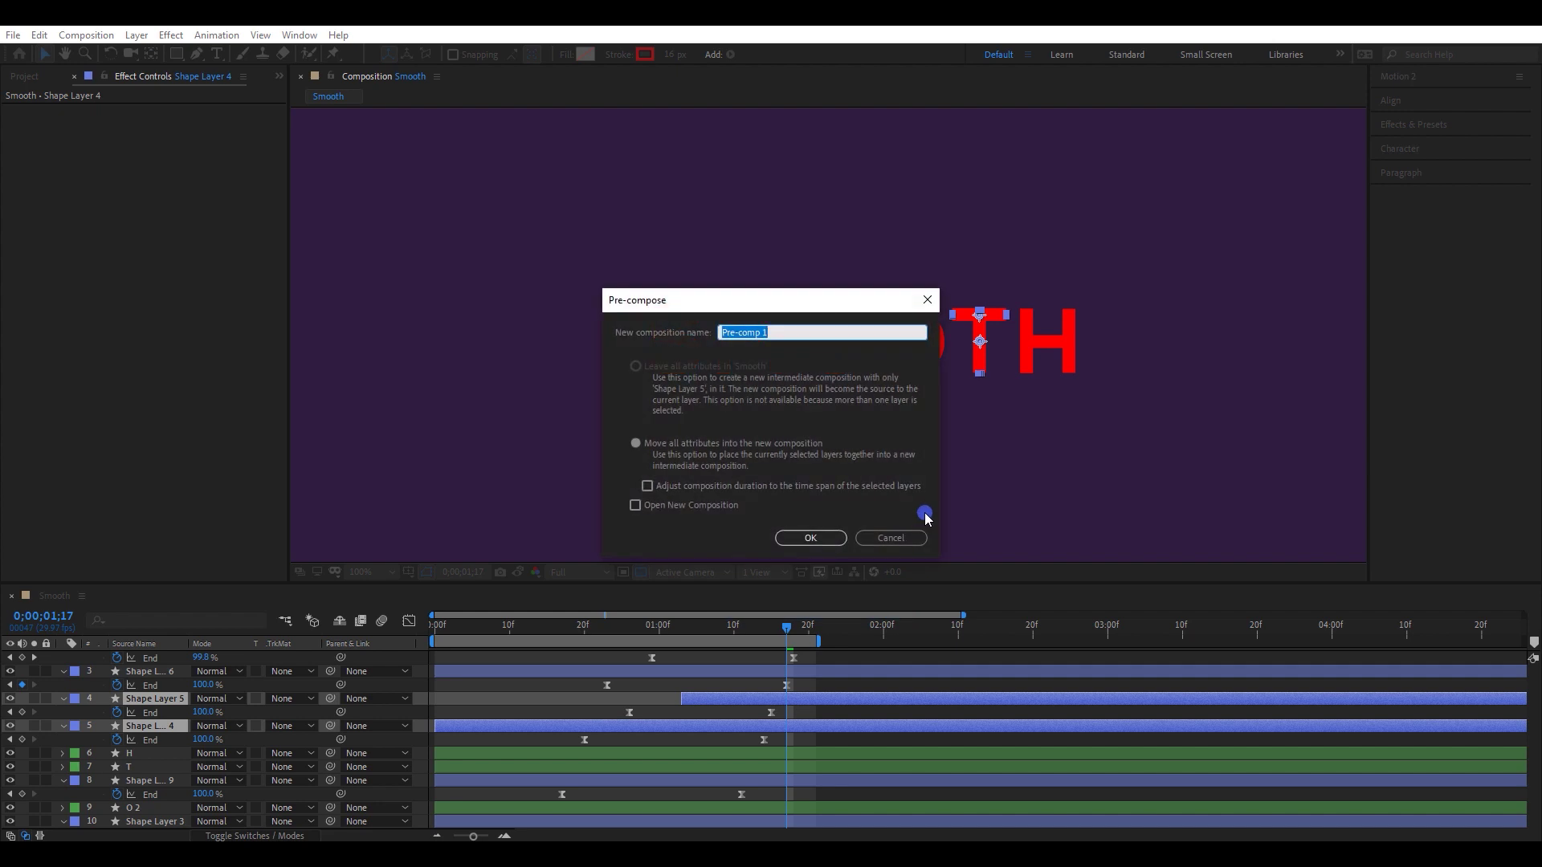
pyautogui.write('T')
pyautogui.click(809, 537)
pyautogui.moveTo(151, 701); pyautogui.dragTo(155, 723)
# Pre-compose the three H strokes into a composition named "H"
pyautogui.scroll(3, 654, 718)
pyautogui.click(652, 715)
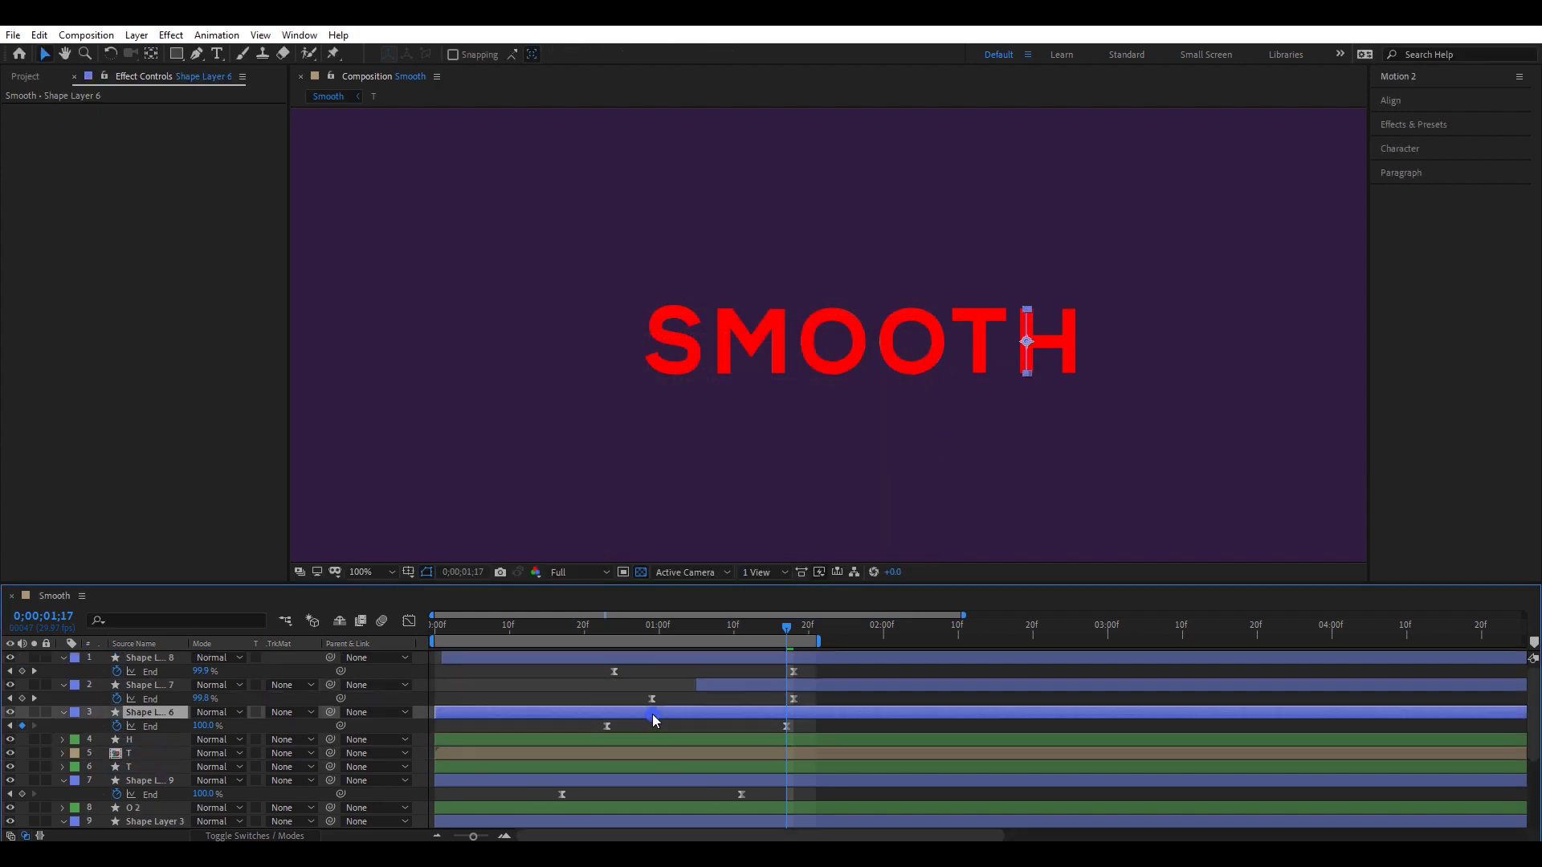
pyautogui.keyDown('shift'); pyautogui.click(681, 660); pyautogui.keyUp('shift')
pyautogui.rightClick(681, 662)
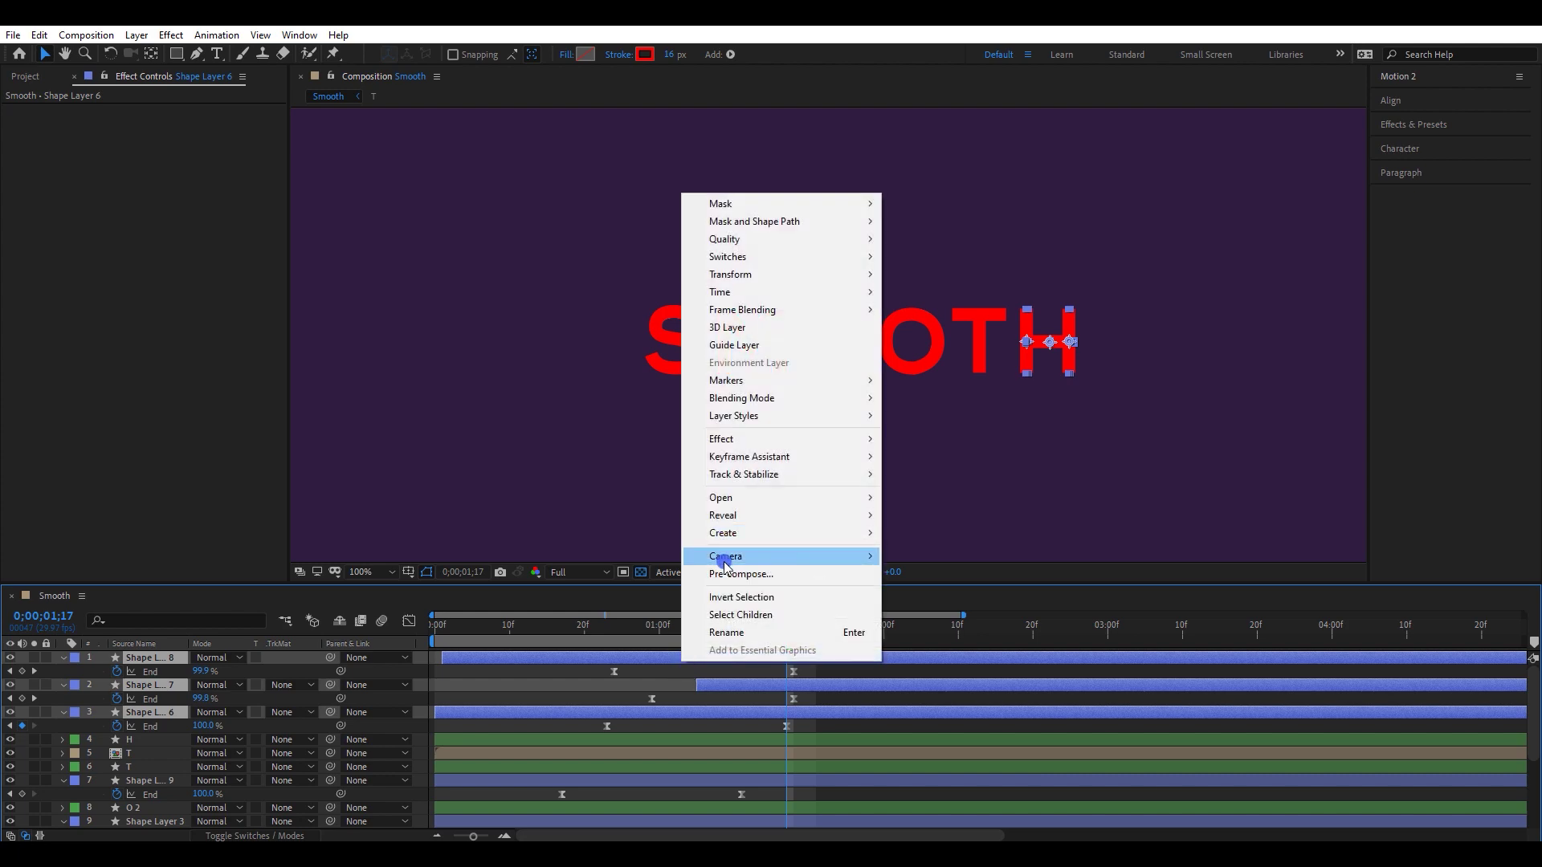
pyautogui.click(742, 562)
pyautogui.write('H')
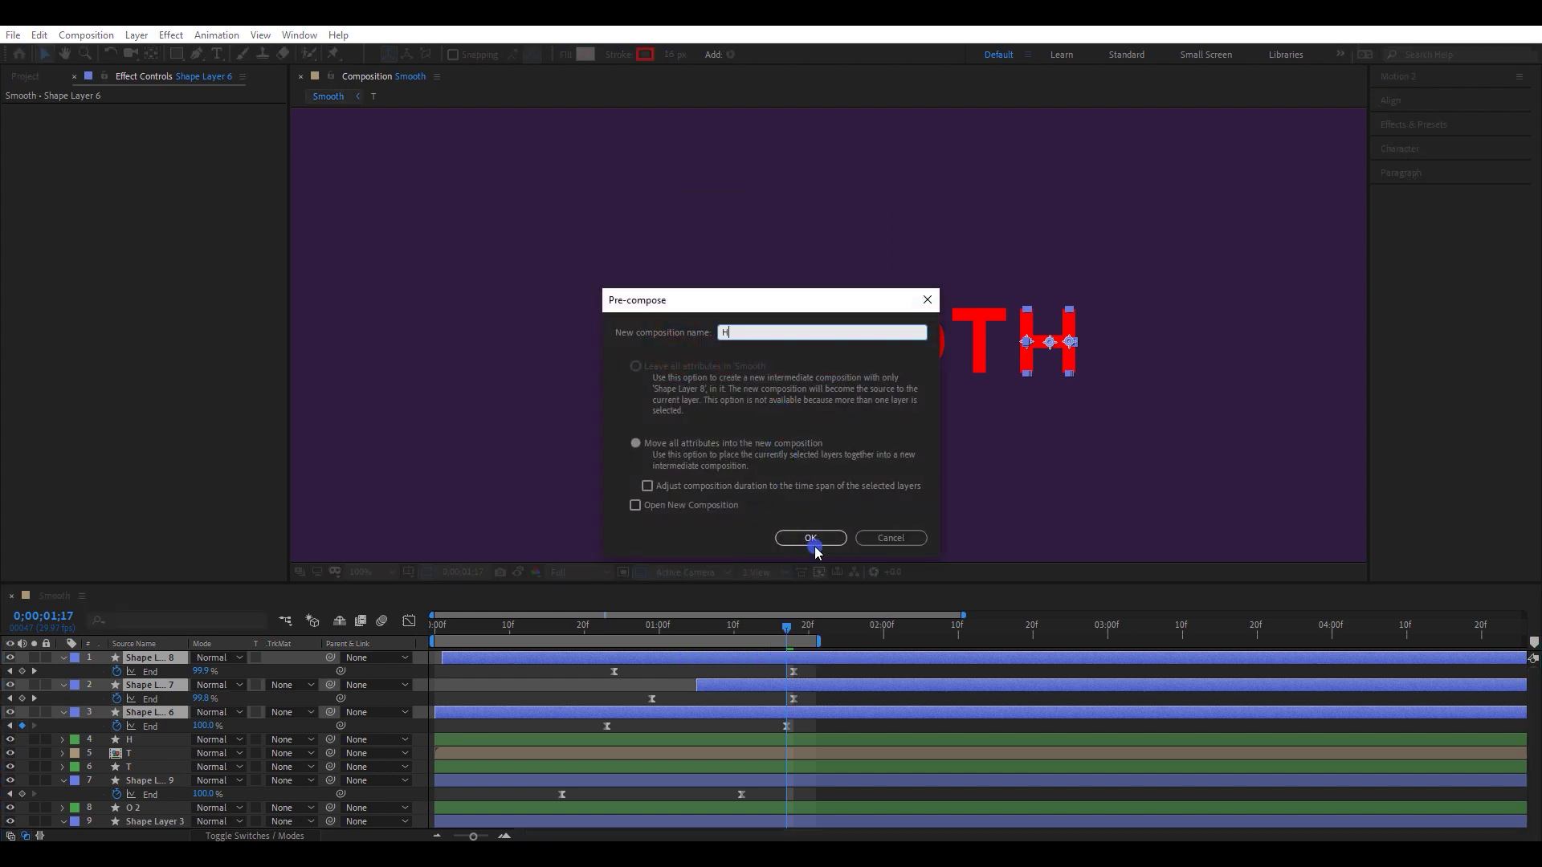
pyautogui.click(809, 536)
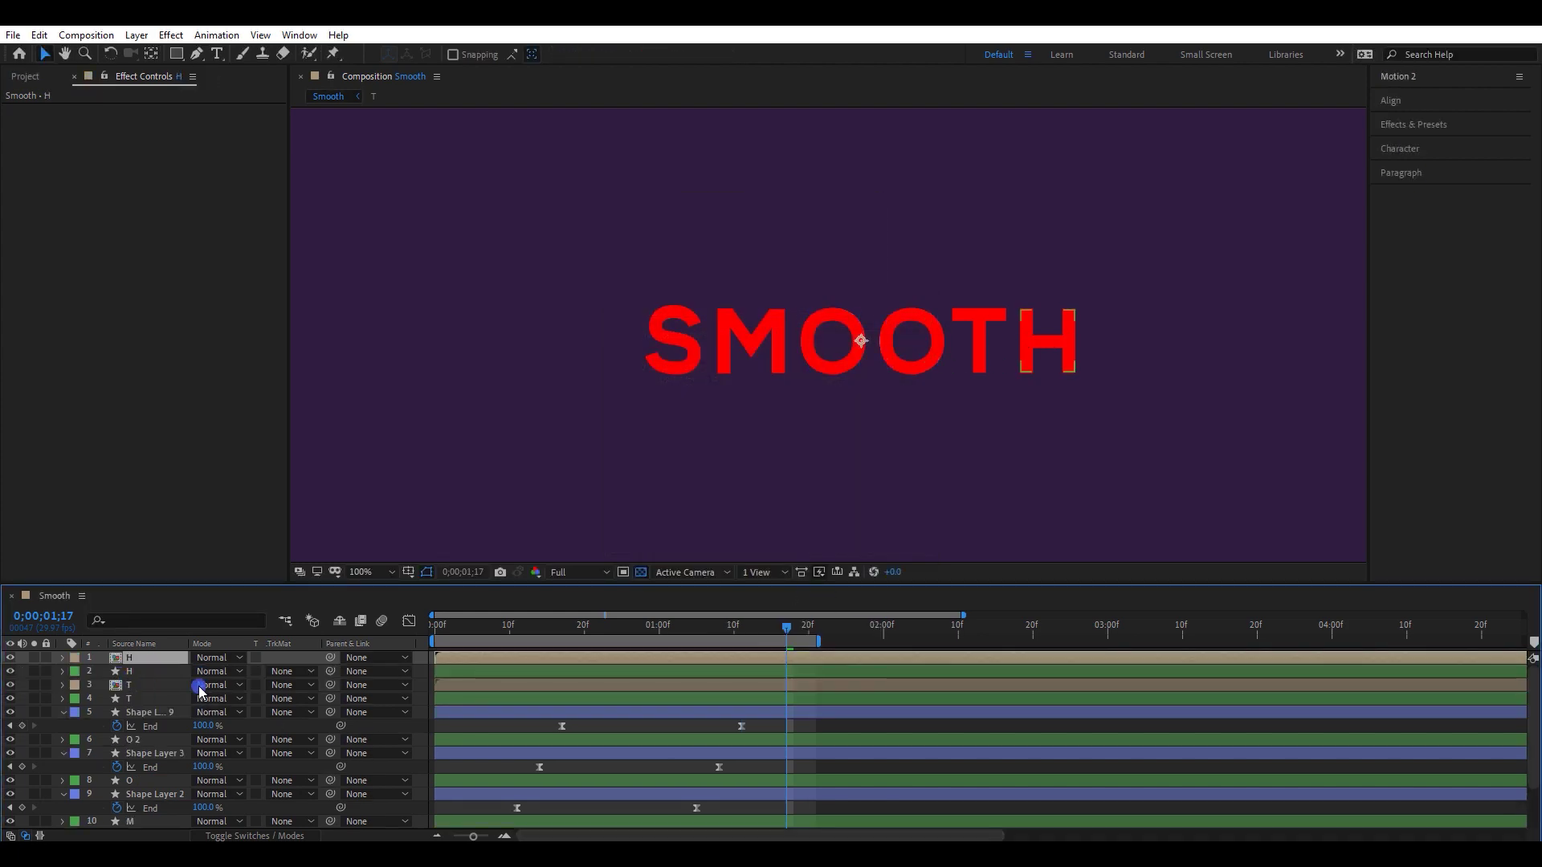
# Extend the work area's end to about 0;00;02;02 and preview the animation from frame 5
pyautogui.click(473, 634)
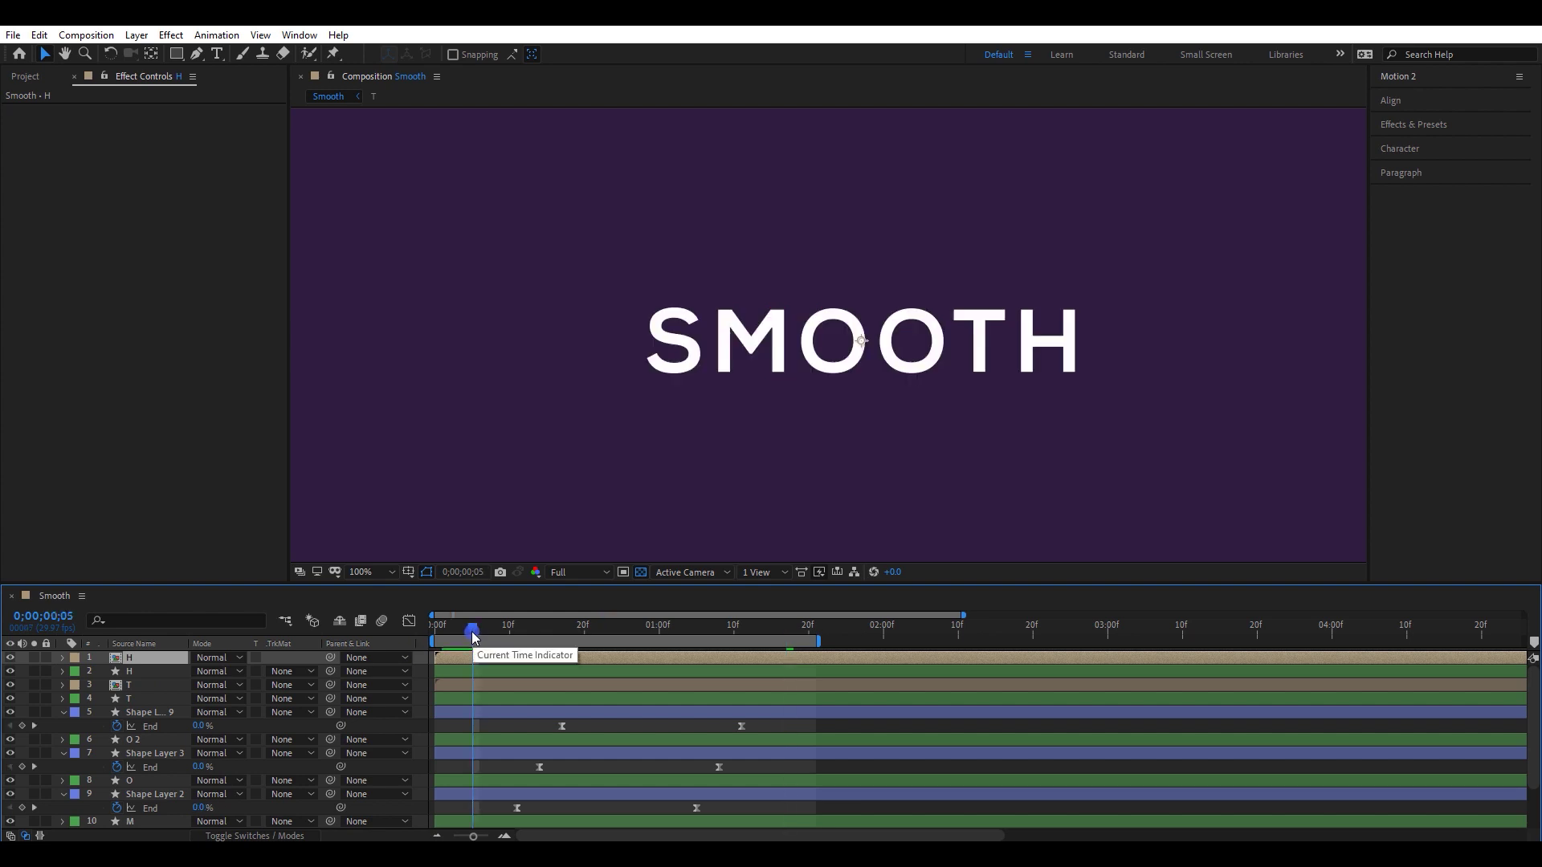
pyautogui.moveTo(819, 641); pyautogui.dragTo(900, 643)
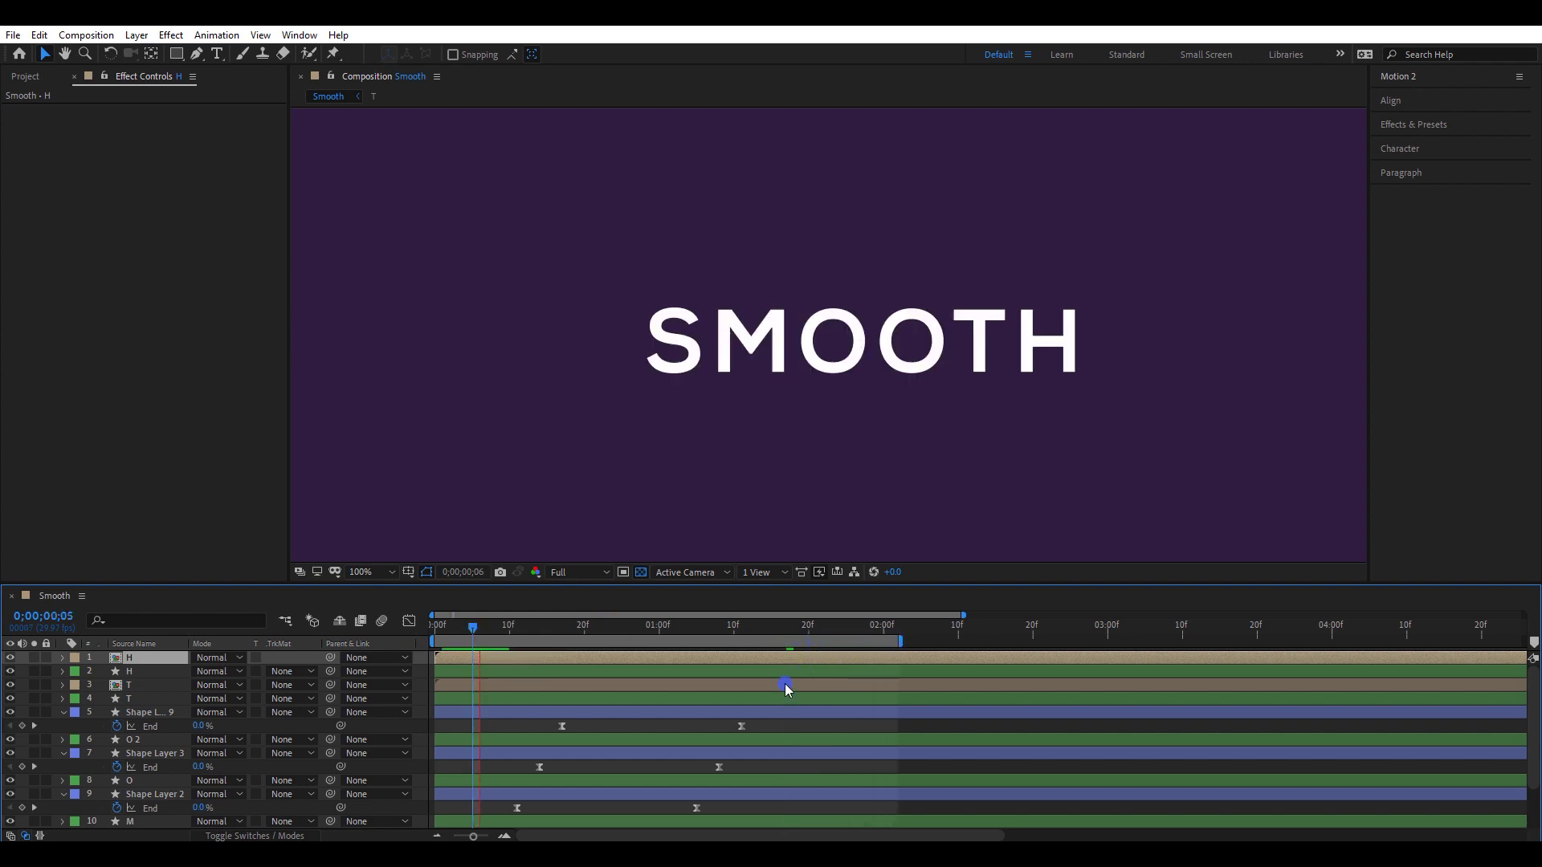
pyautogui.press('space')
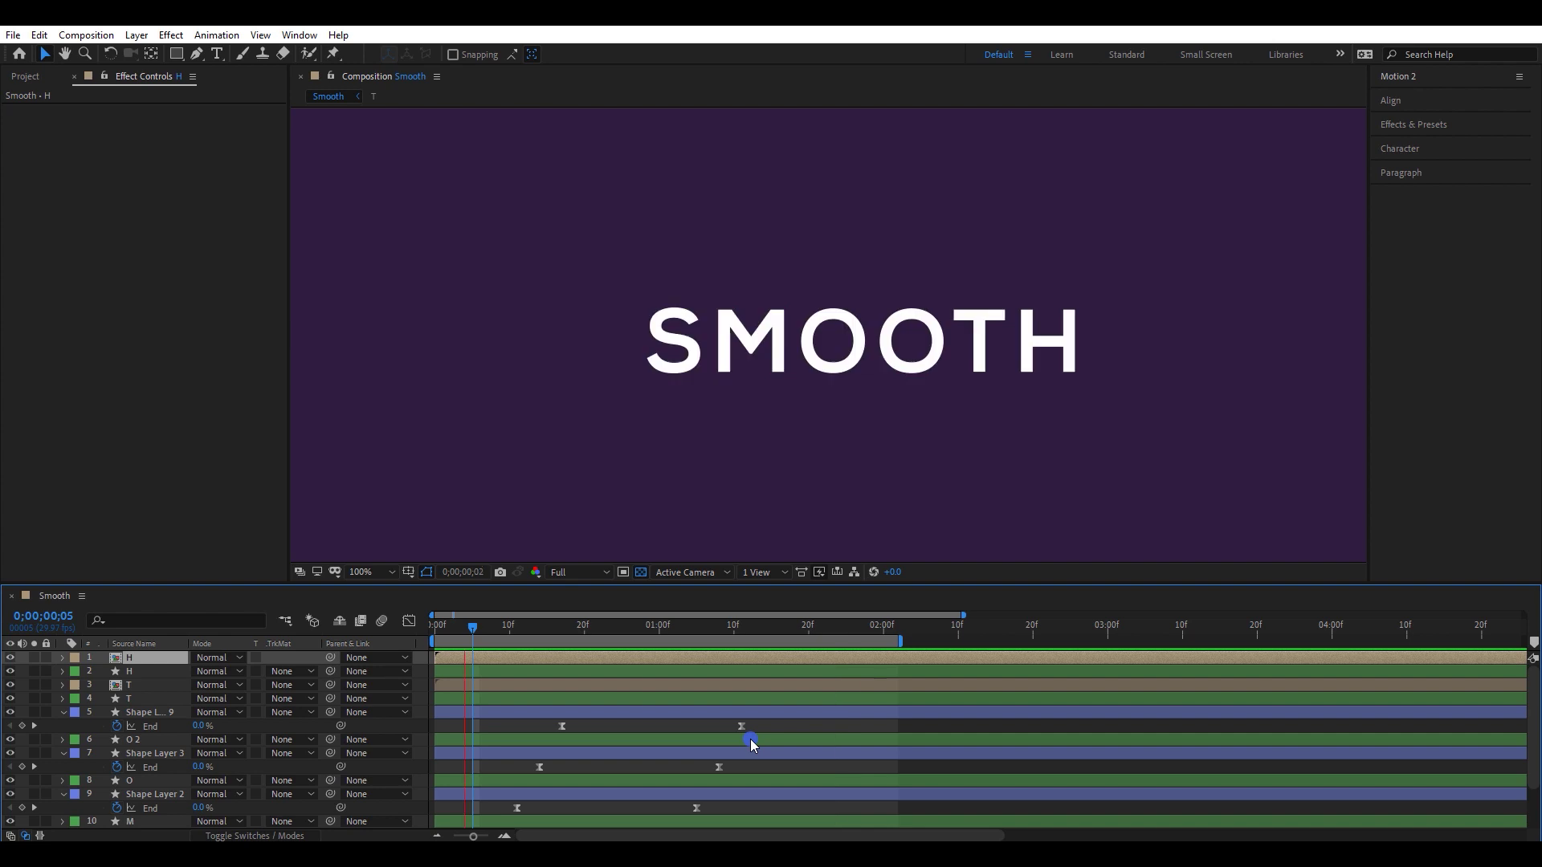
pyautogui.press('space')
# Set the track matte of the six letter layers S, M, O, O 2, T and H to Alpha, using the strokes above them
pyautogui.press('`')
pyautogui.click(554, 617)
pyautogui.click(493, 342)
pyautogui.keyDown('ctrl'); pyautogui.click(512, 301); pyautogui.keyUp('ctrl')
pyautogui.keyDown('ctrl'); pyautogui.click(527, 258); pyautogui.keyUp('ctrl')
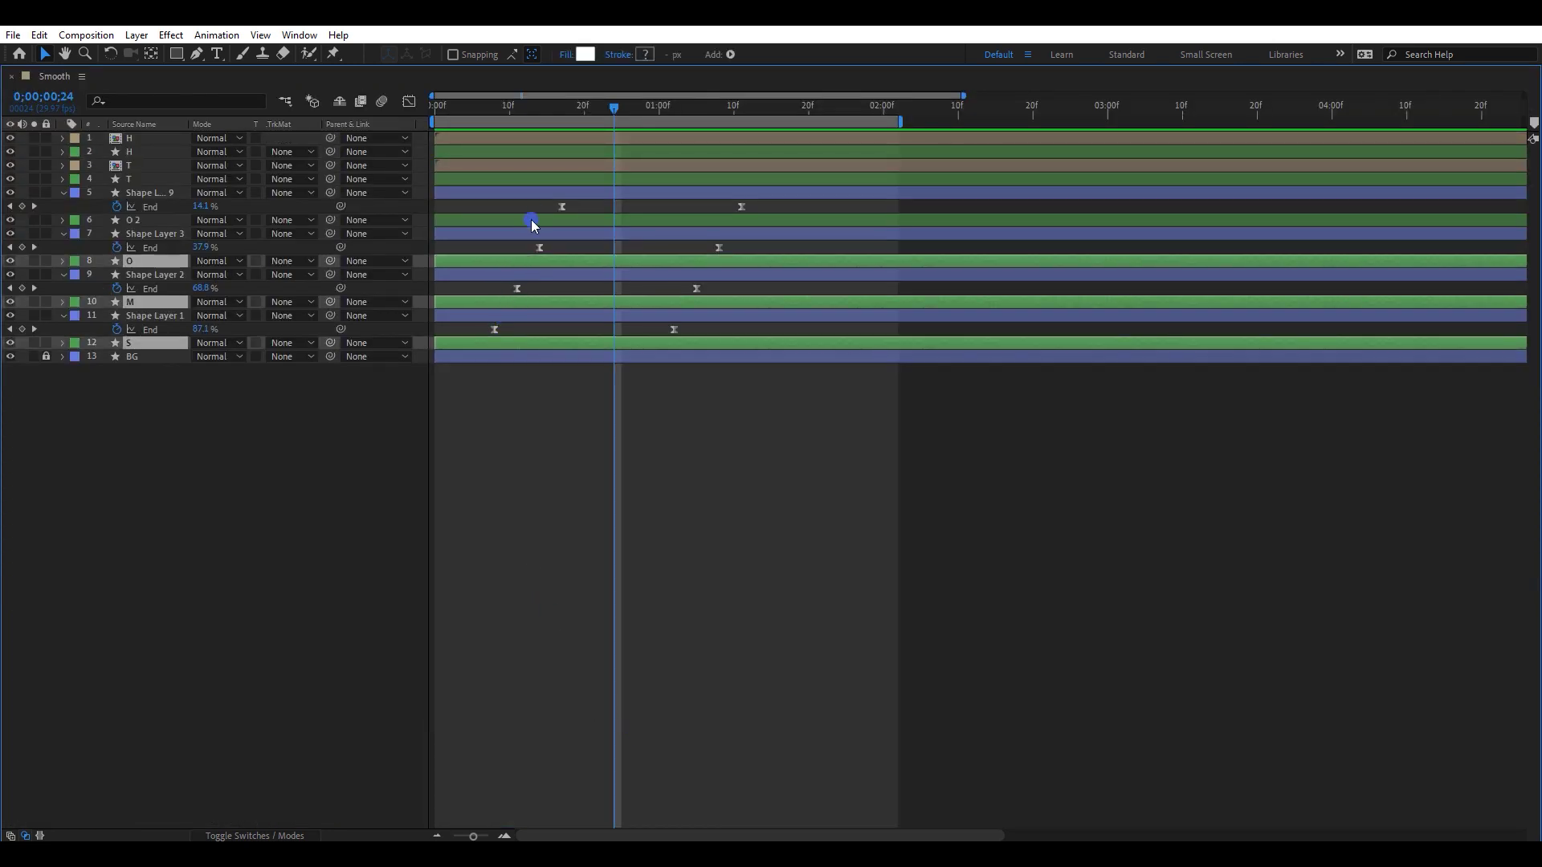
pyautogui.keyDown('ctrl'); pyautogui.click(523, 219); pyautogui.keyUp('ctrl')
pyautogui.keyDown('ctrl'); pyautogui.click(537, 176); pyautogui.keyUp('ctrl')
pyautogui.keyDown('ctrl'); pyautogui.click(546, 151); pyautogui.keyUp('ctrl')
pyautogui.click(290, 152)
pyautogui.click(327, 193)
# Preview the matted text reveal from frame 7
pyautogui.click(485, 108)
pyautogui.press('`')
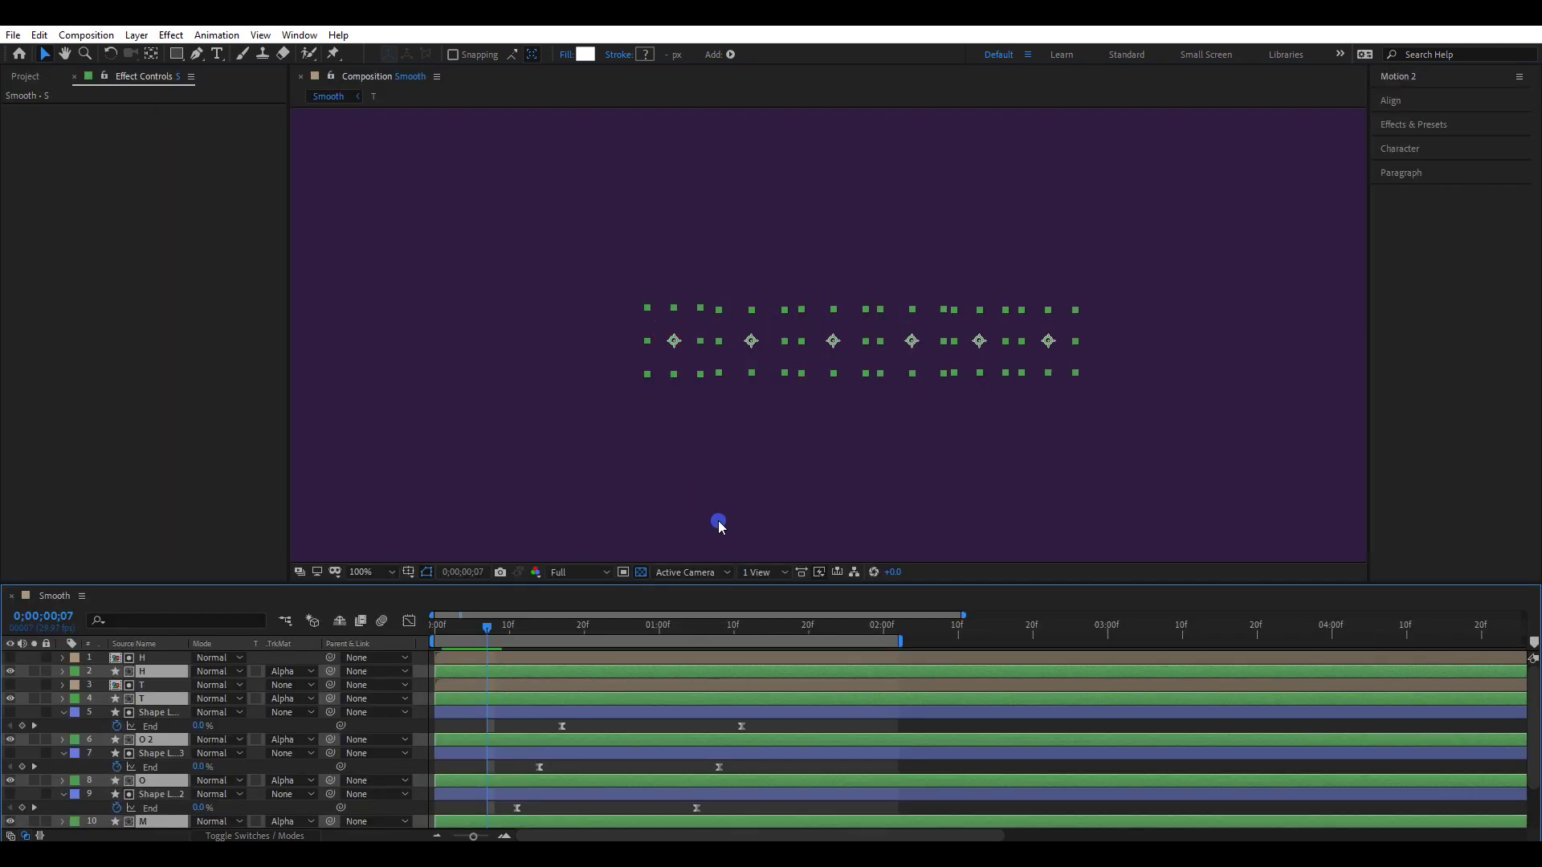
pyautogui.press('space')
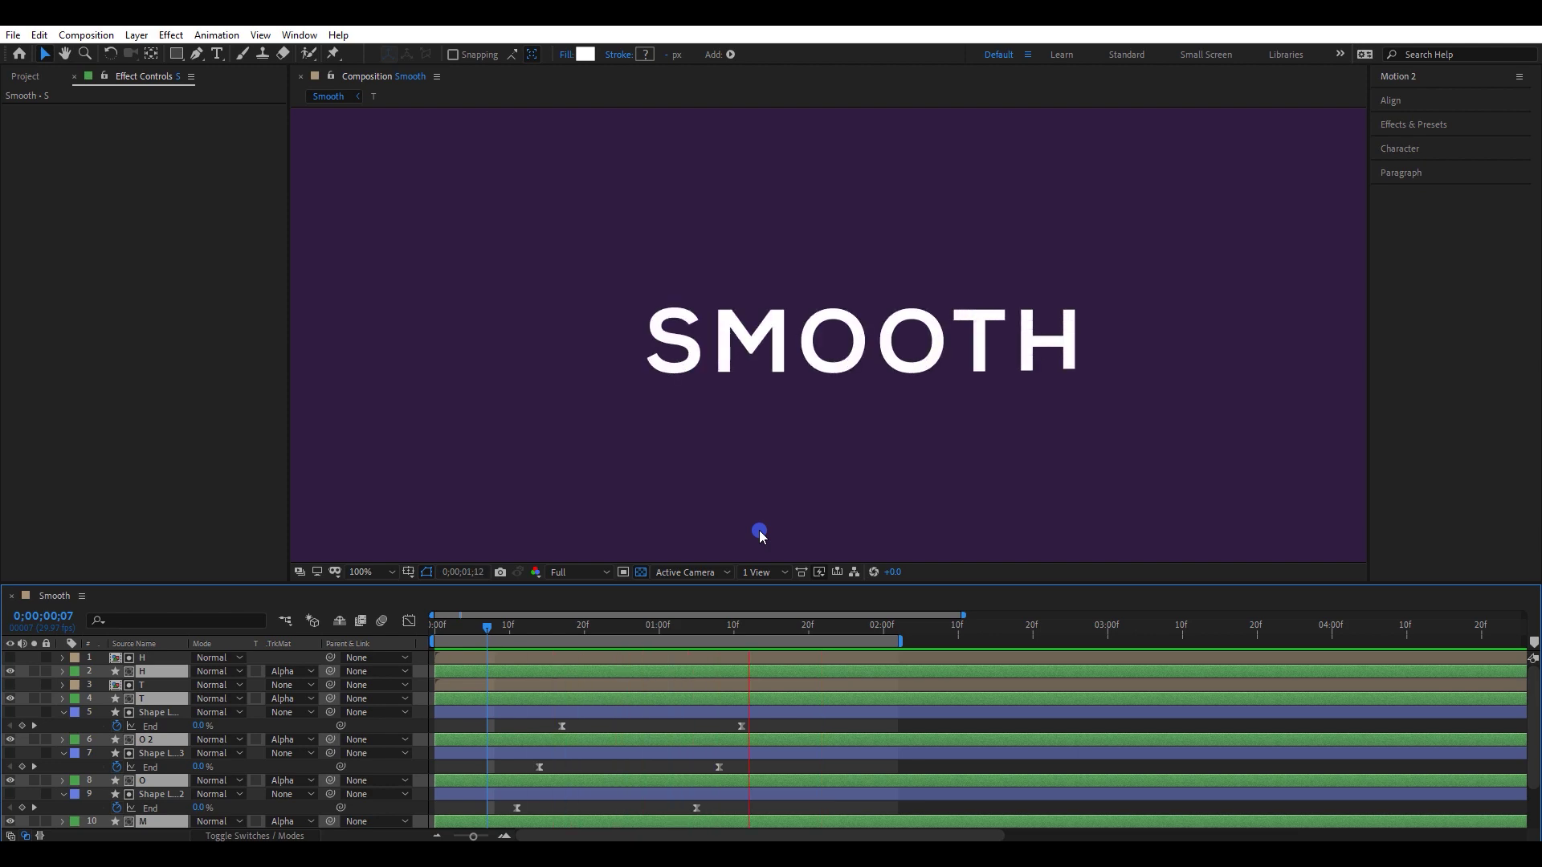
# Pre-compose all letter and stroke layers except BG into a composition named "1"
pyautogui.press('`')
pyautogui.click(134, 345)
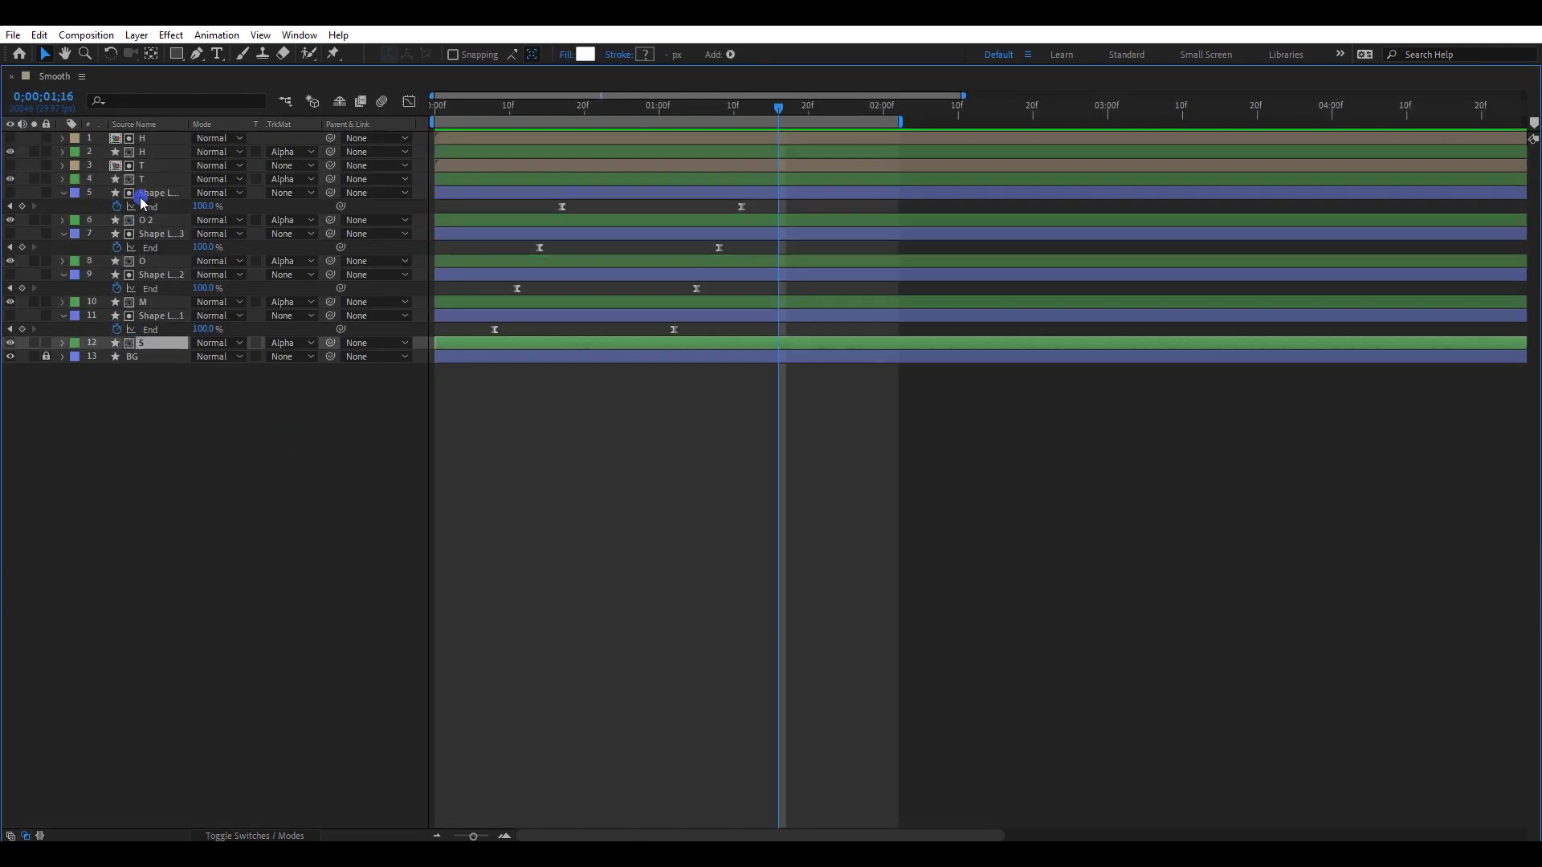
pyautogui.keyDown('shift'); pyautogui.click(158, 141); pyautogui.keyUp('shift')
pyautogui.rightClick(157, 141)
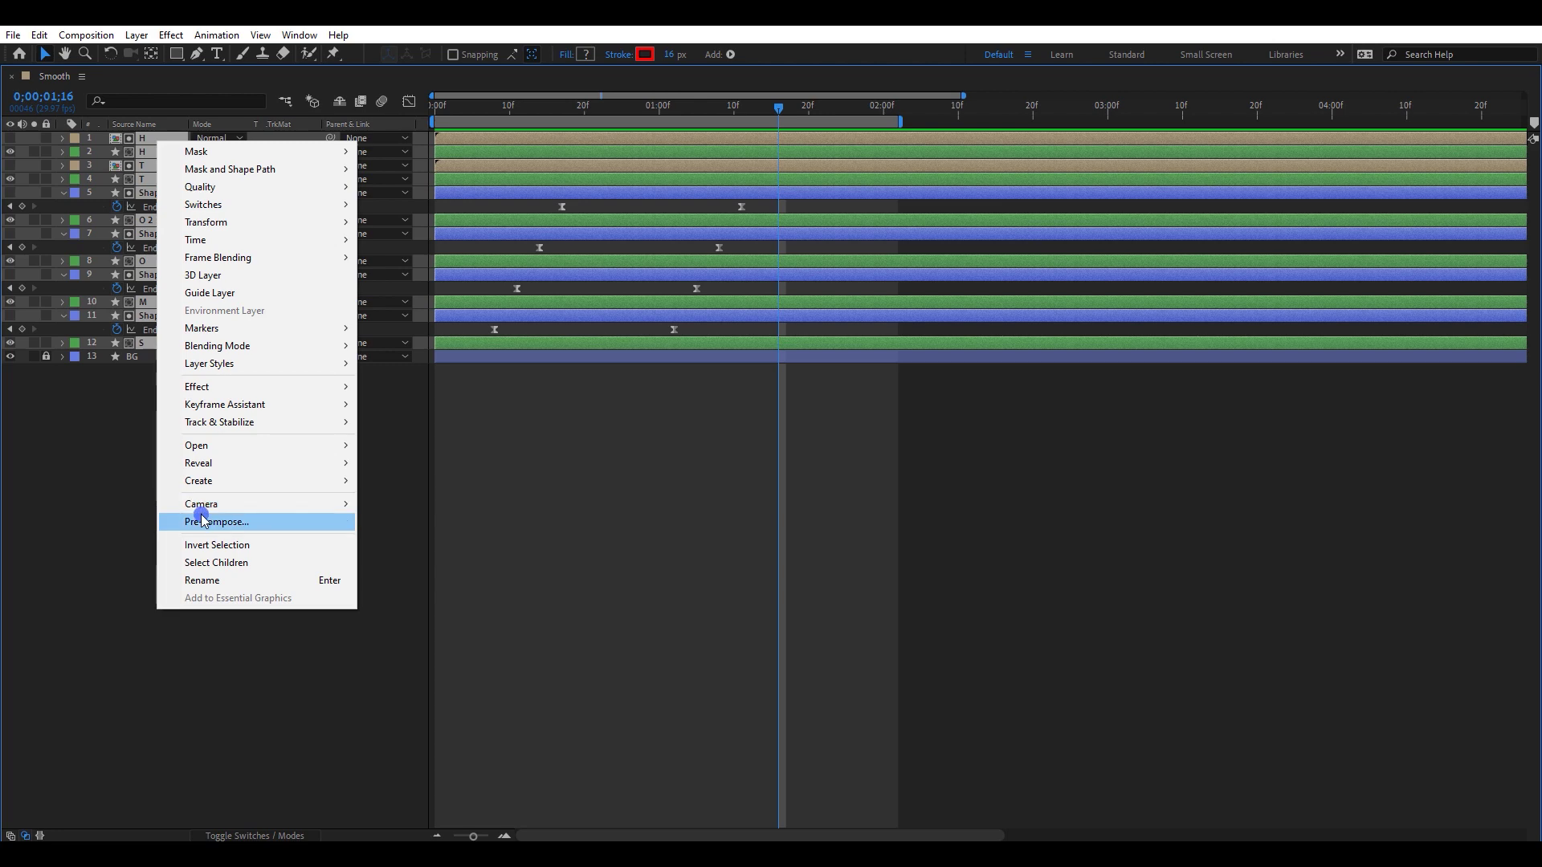
pyautogui.click(196, 520)
pyautogui.press('Return')
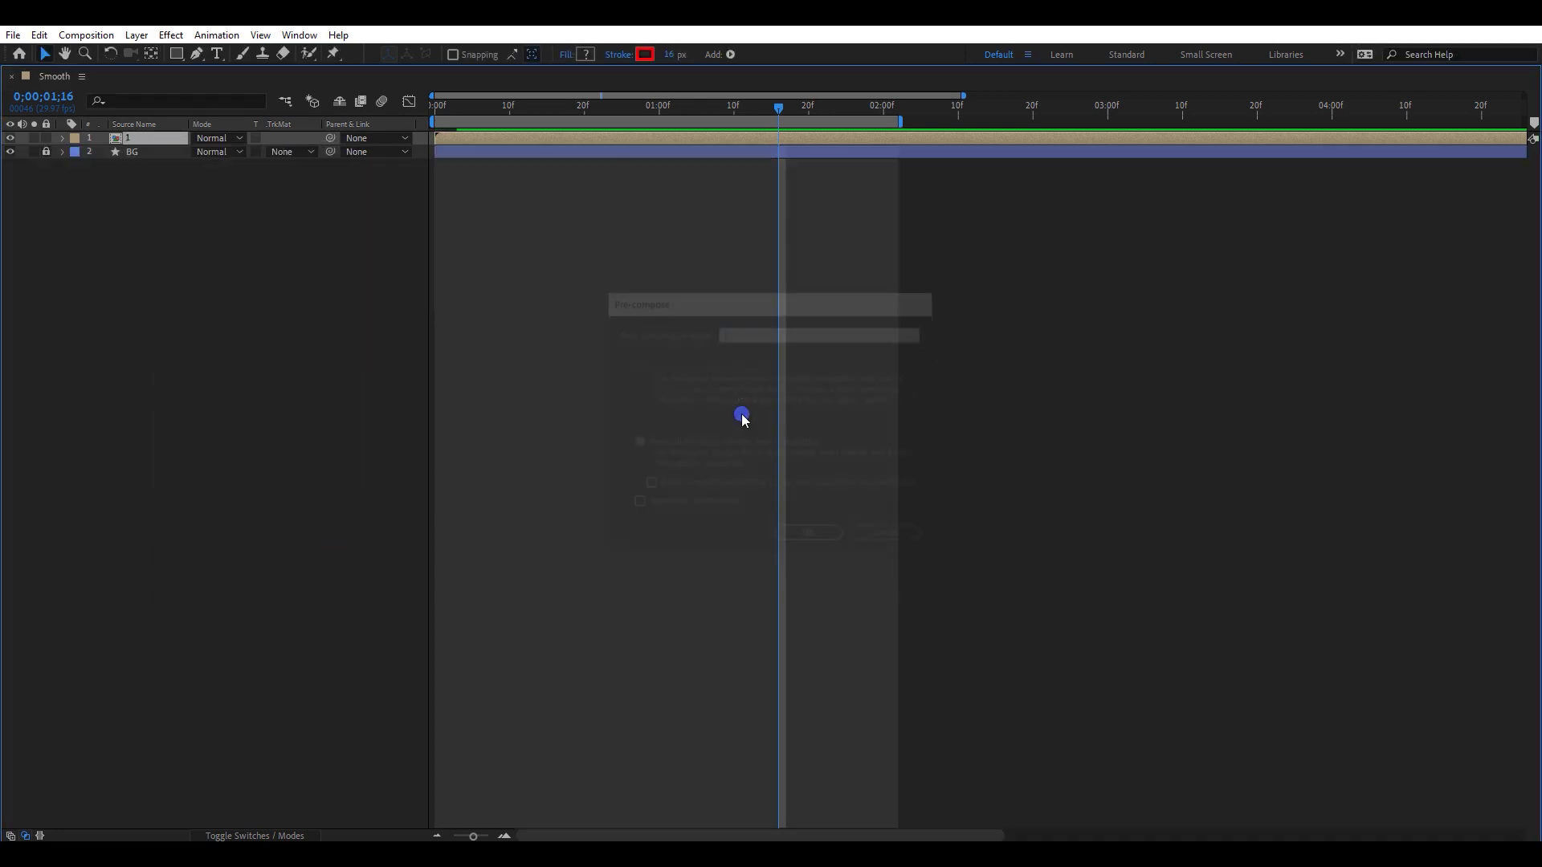
# Duplicate the "1" composition layer twice, starting the copies at frames 2 and 4
pyautogui.press('`')
pyautogui.click(504, 836)
pyautogui.hotkey('ctrl', 'd')
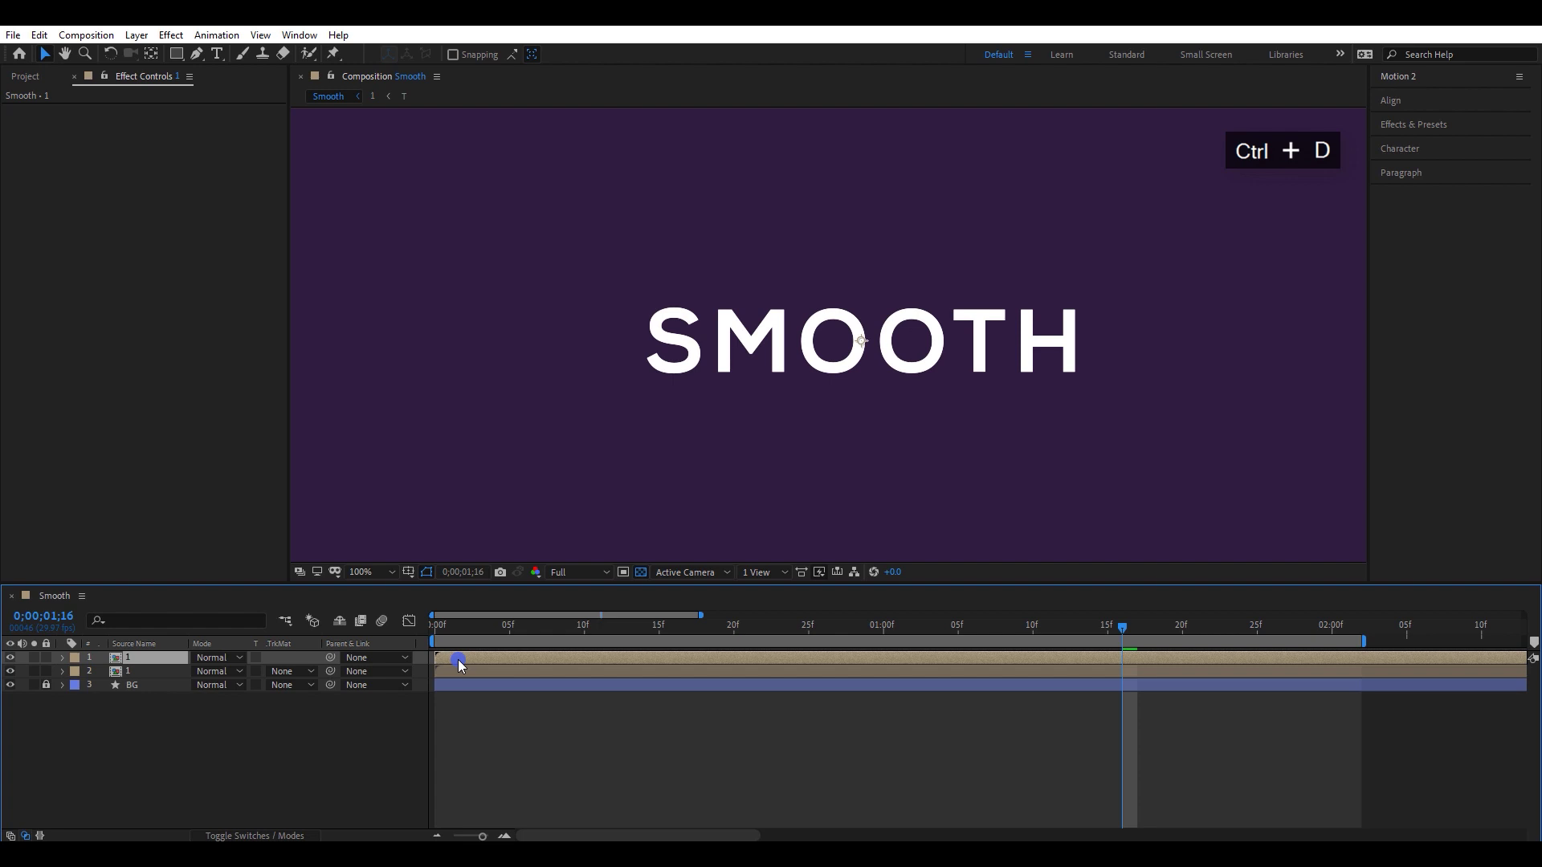
pyautogui.moveTo(472, 659); pyautogui.dragTo(493, 660)
pyautogui.hotkey('ctrl', 'd')
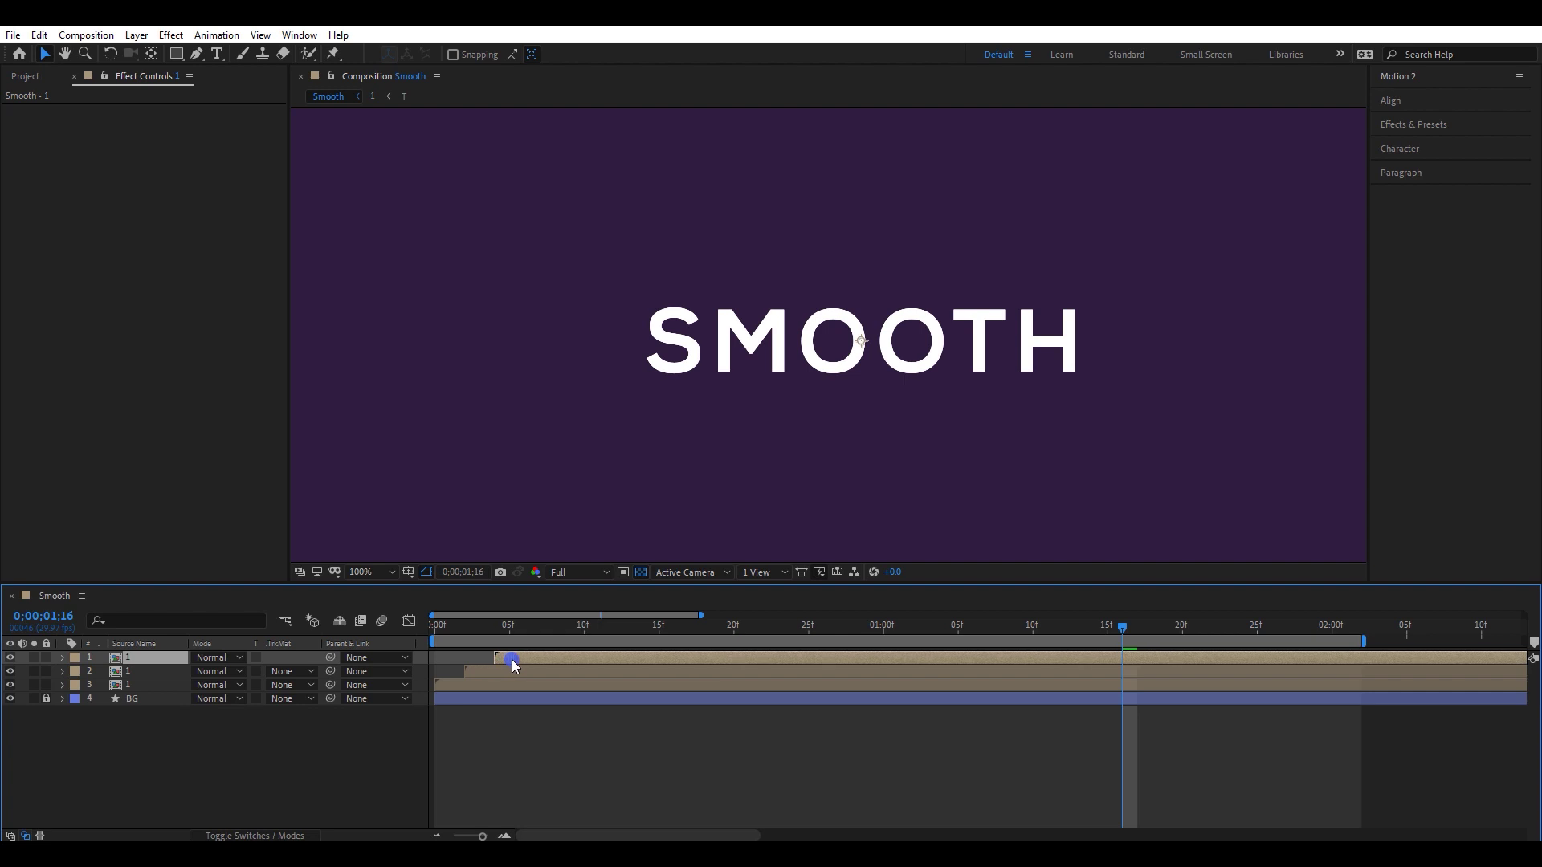
# Find the Fill effect and apply it to the middle and bottom copies of composition "1"
pyautogui.click(1414, 124)
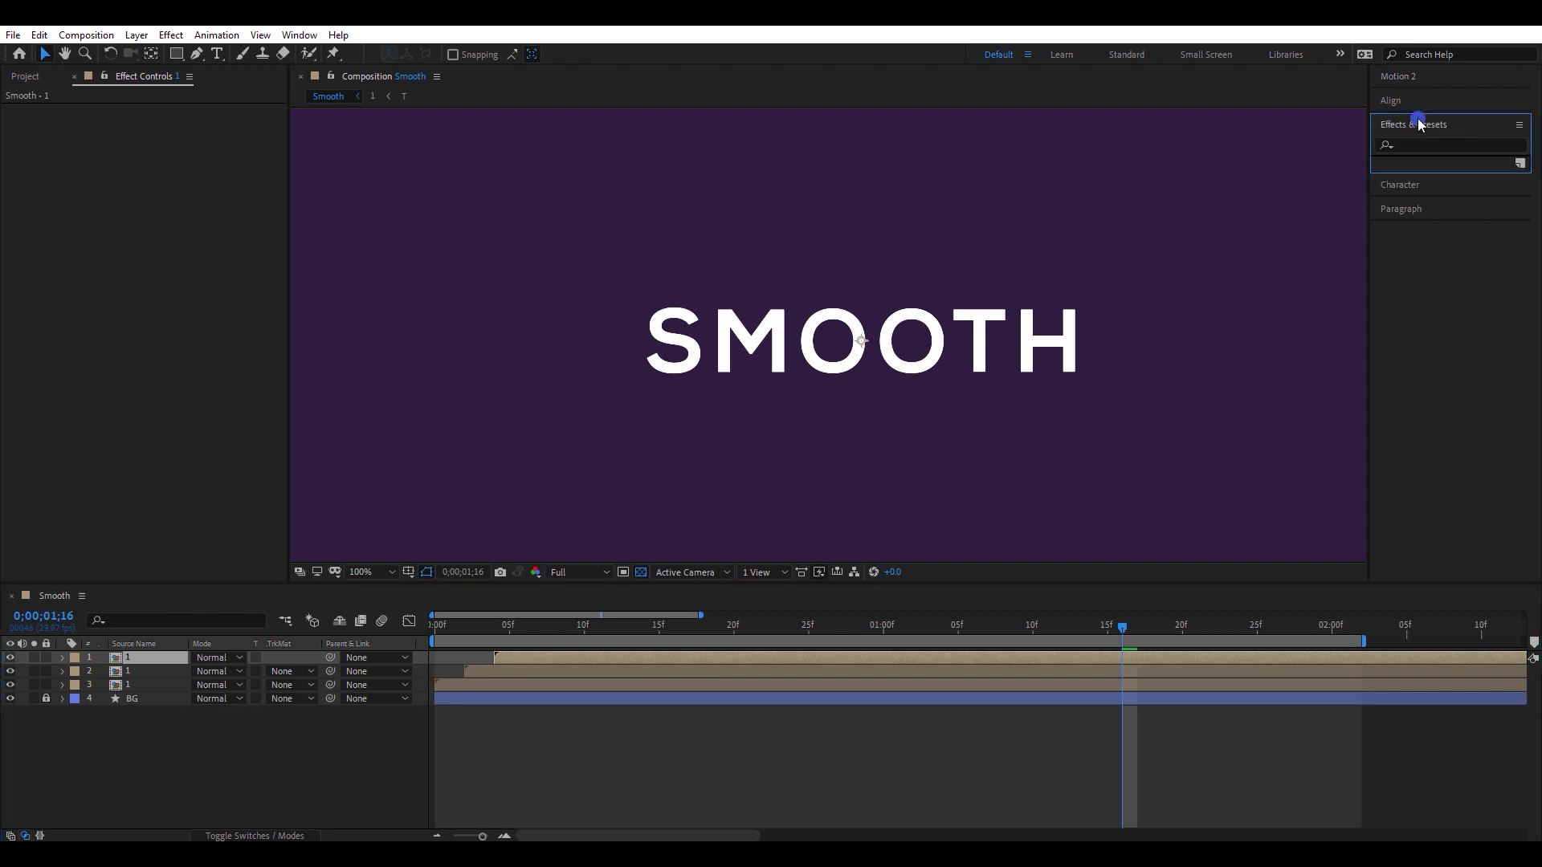
pyautogui.click(1411, 143)
pyautogui.write('fill')
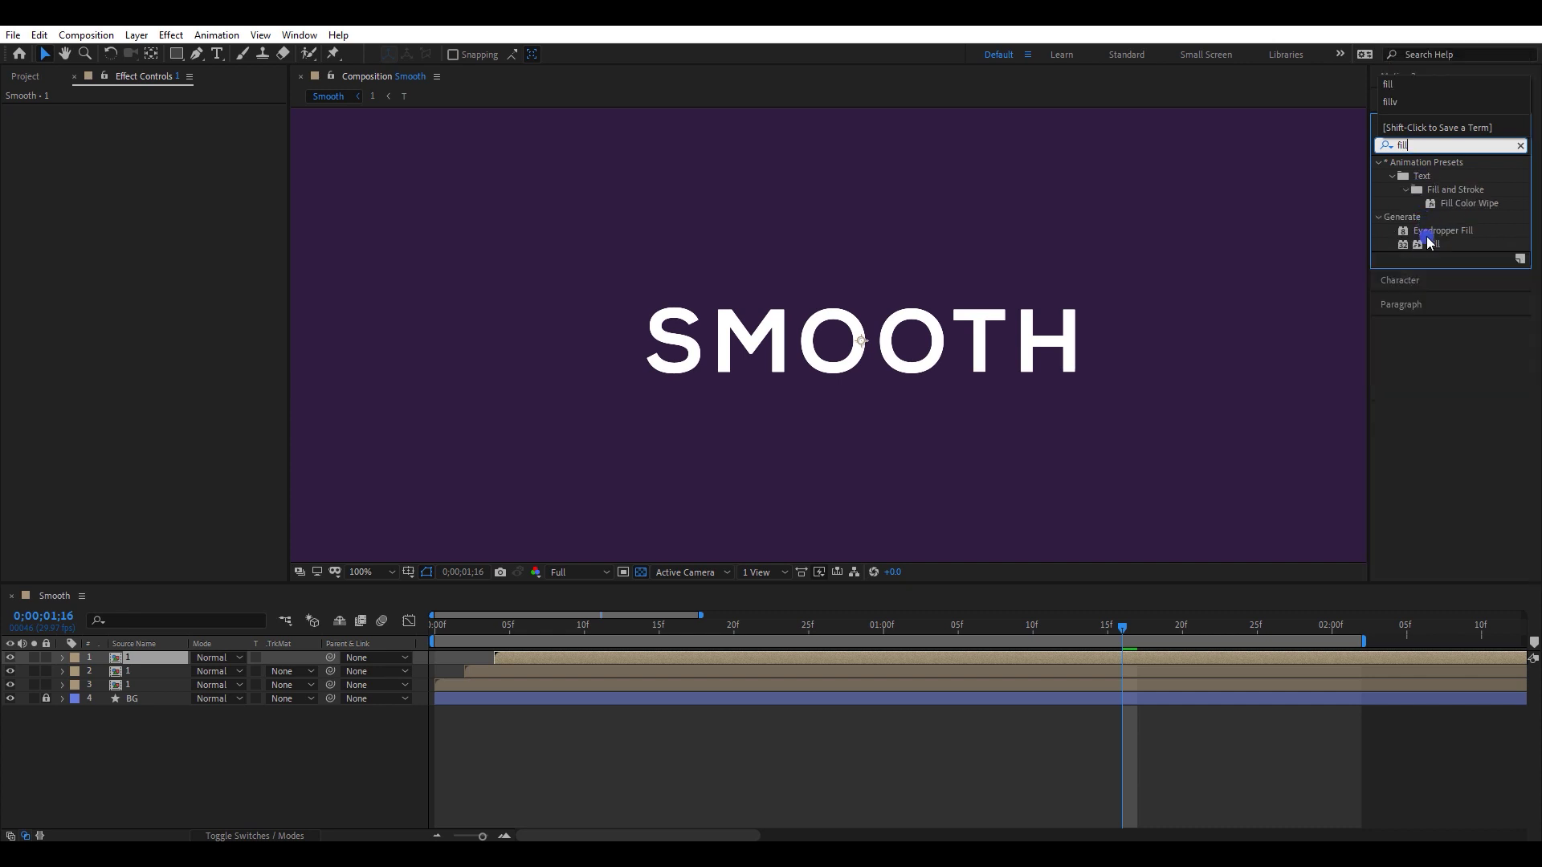
pyautogui.moveTo(1434, 245); pyautogui.dragTo(492, 677)
pyautogui.moveTo(1434, 244); pyautogui.dragTo(483, 689)
# Sample the dark purple background as the Fill color of the middle copy
pyautogui.click(509, 673)
pyautogui.click(198, 151)
pyautogui.click(580, 224)
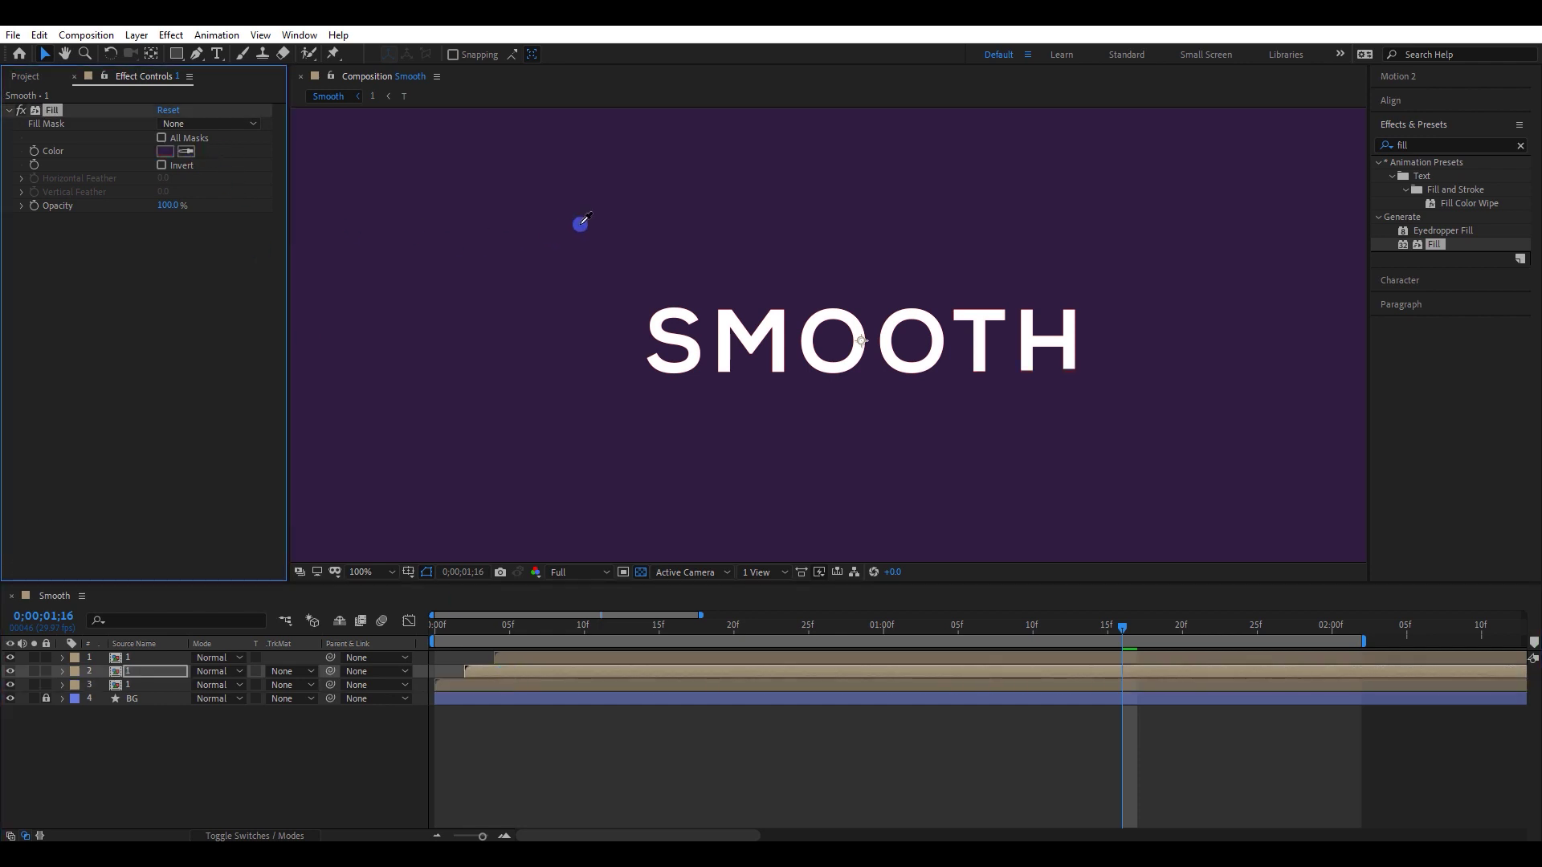
# Set the Fill color of the bottom copy of composition "1" to bright purple 9600FF
pyautogui.click(461, 690)
pyautogui.click(186, 151)
pyautogui.click(533, 242)
pyautogui.click(165, 152)
pyautogui.click(1309, 354)
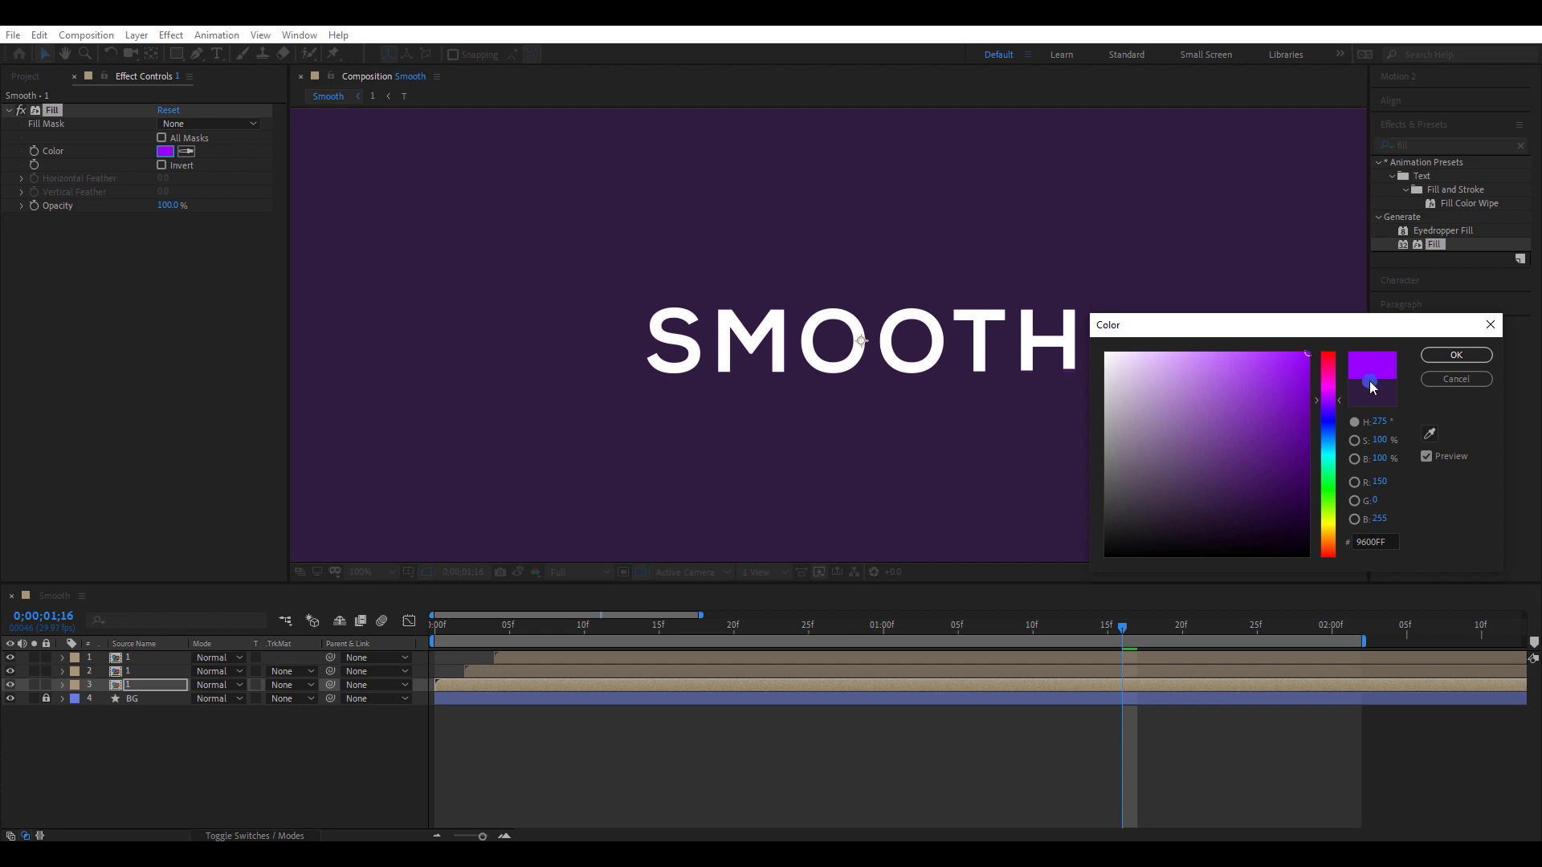
pyautogui.click(1456, 354)
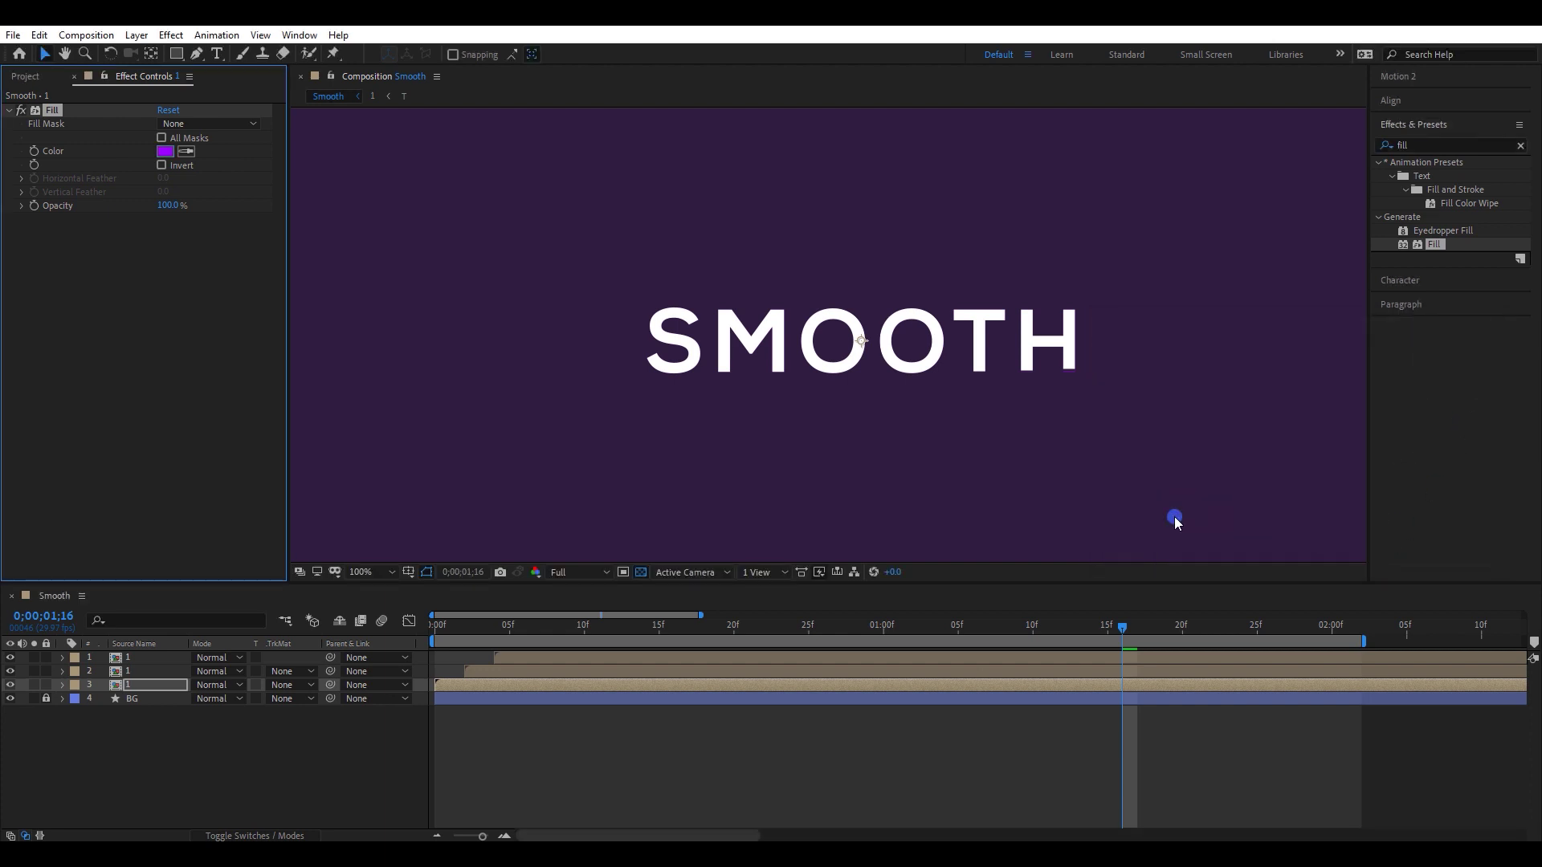
# Preview the layered SMOOTH reveal from the beginning of the timeline
pyautogui.press('-')
pyautogui.click(443, 627)
pyautogui.scroll(-1, 622, 402)
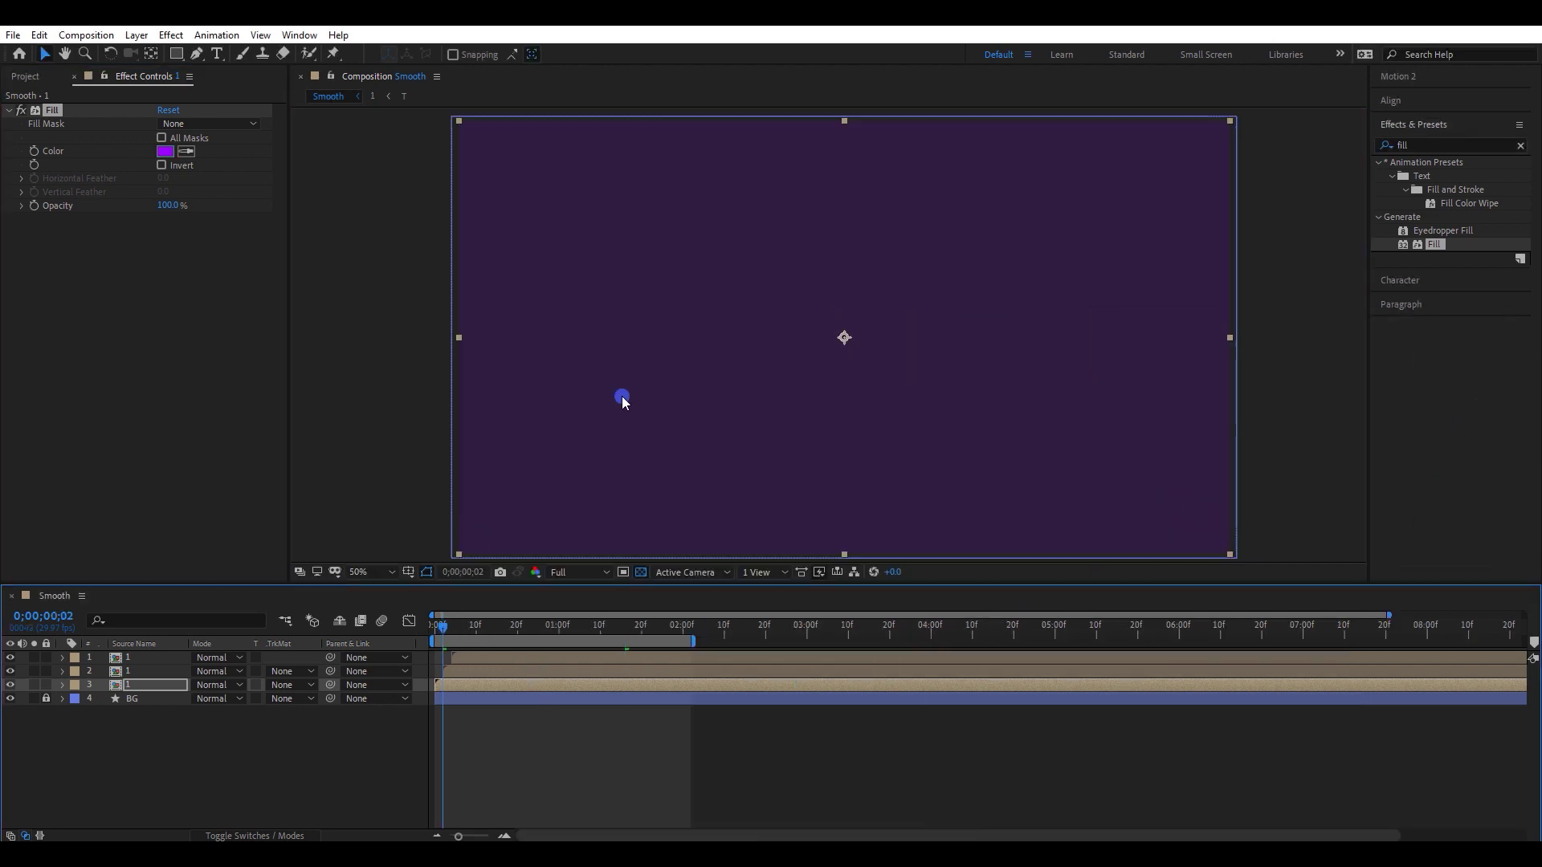
pyautogui.click(1248, 314)
pyautogui.press('space')
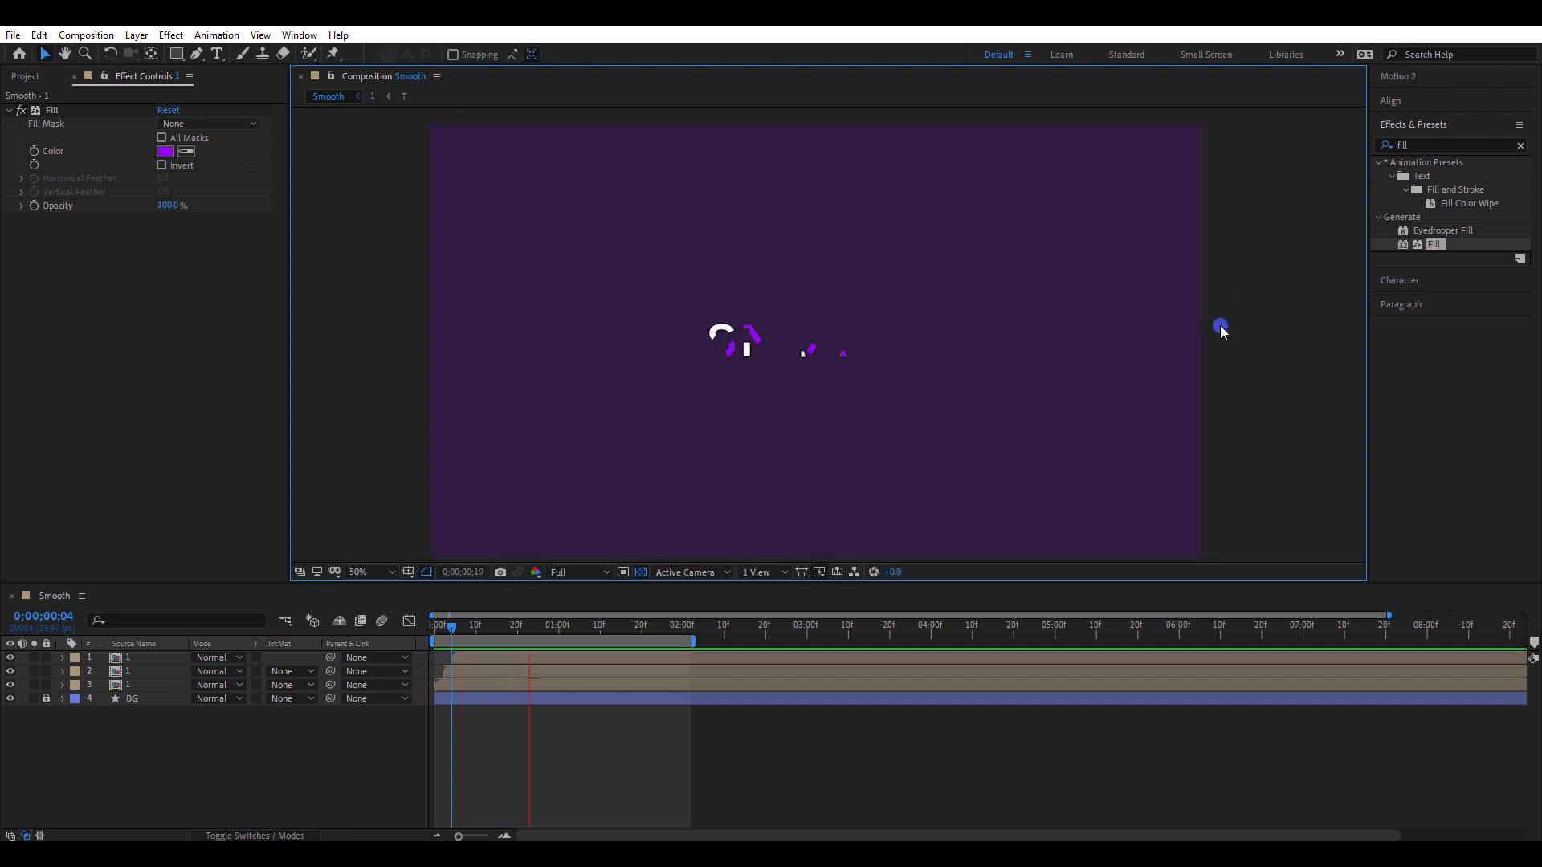
pyautogui.press('space')
# Select all three copies of composition "1" and parent them to a new null created with Motion v2
pyautogui.click(1411, 125)
pyautogui.moveTo(1057, 315); pyautogui.dragTo(1064, 306)
pyautogui.scroll(1, 1064, 305)
pyautogui.scroll(-1, 1063, 305)
pyautogui.click(592, 629)
pyautogui.click(569, 659)
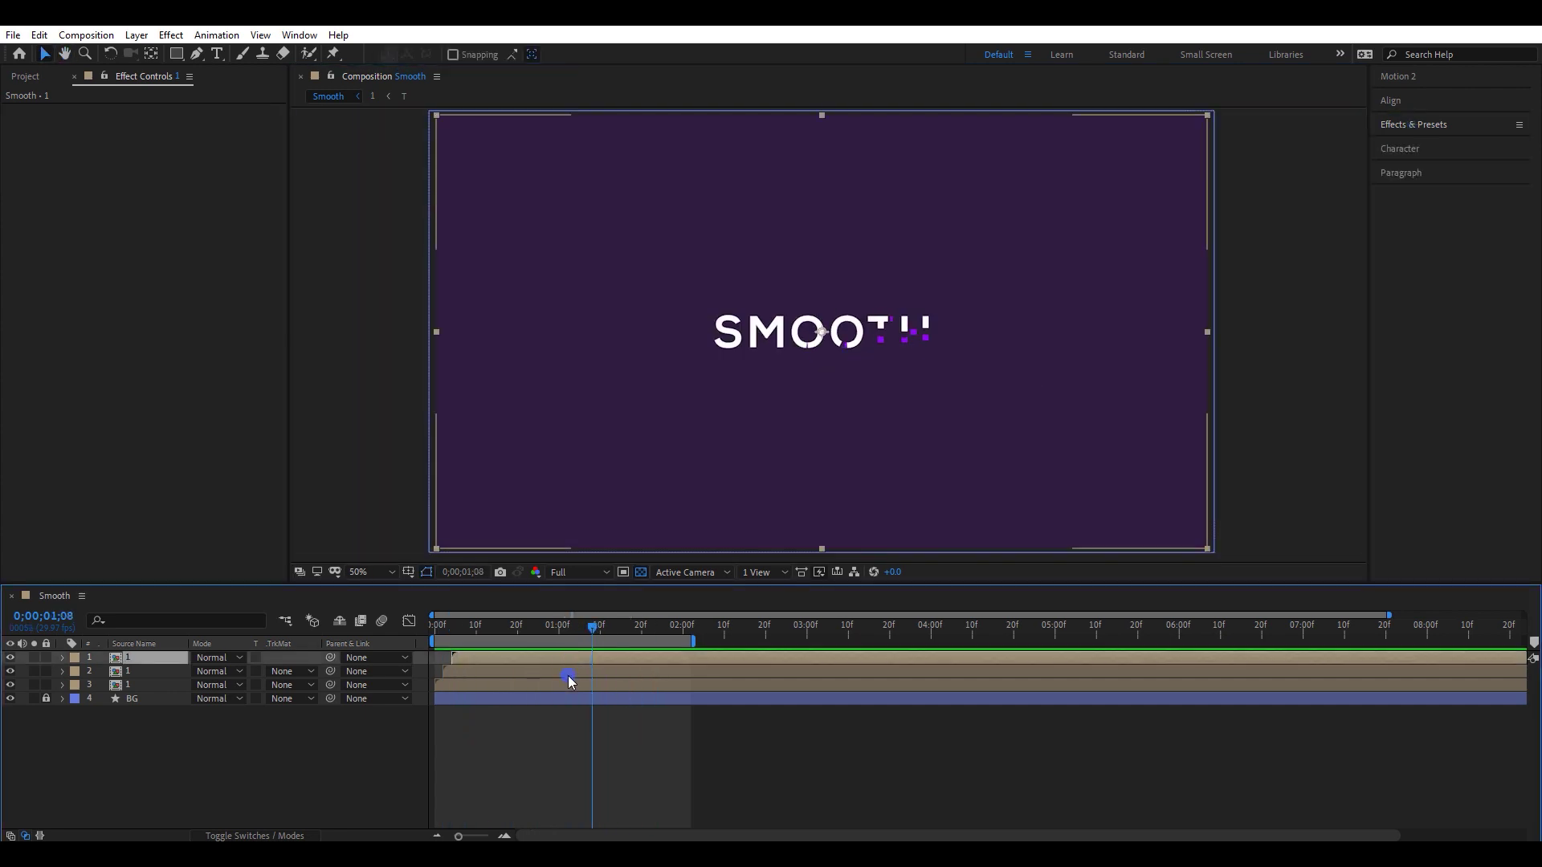
pyautogui.keyDown('shift'); pyautogui.click(564, 682); pyautogui.keyUp('shift')
pyautogui.click(1416, 78)
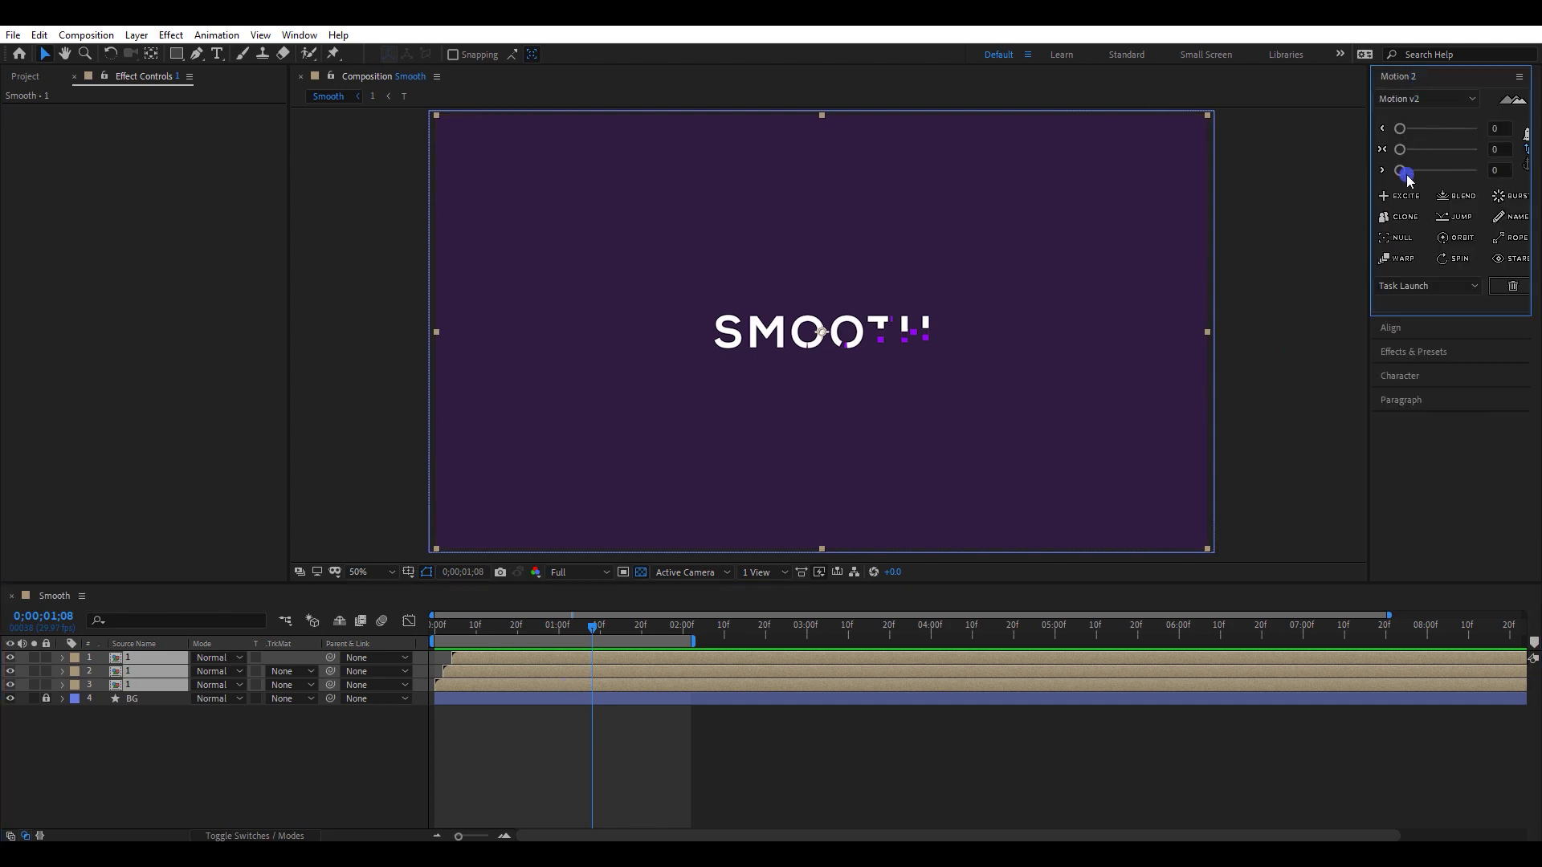
pyautogui.click(1397, 238)
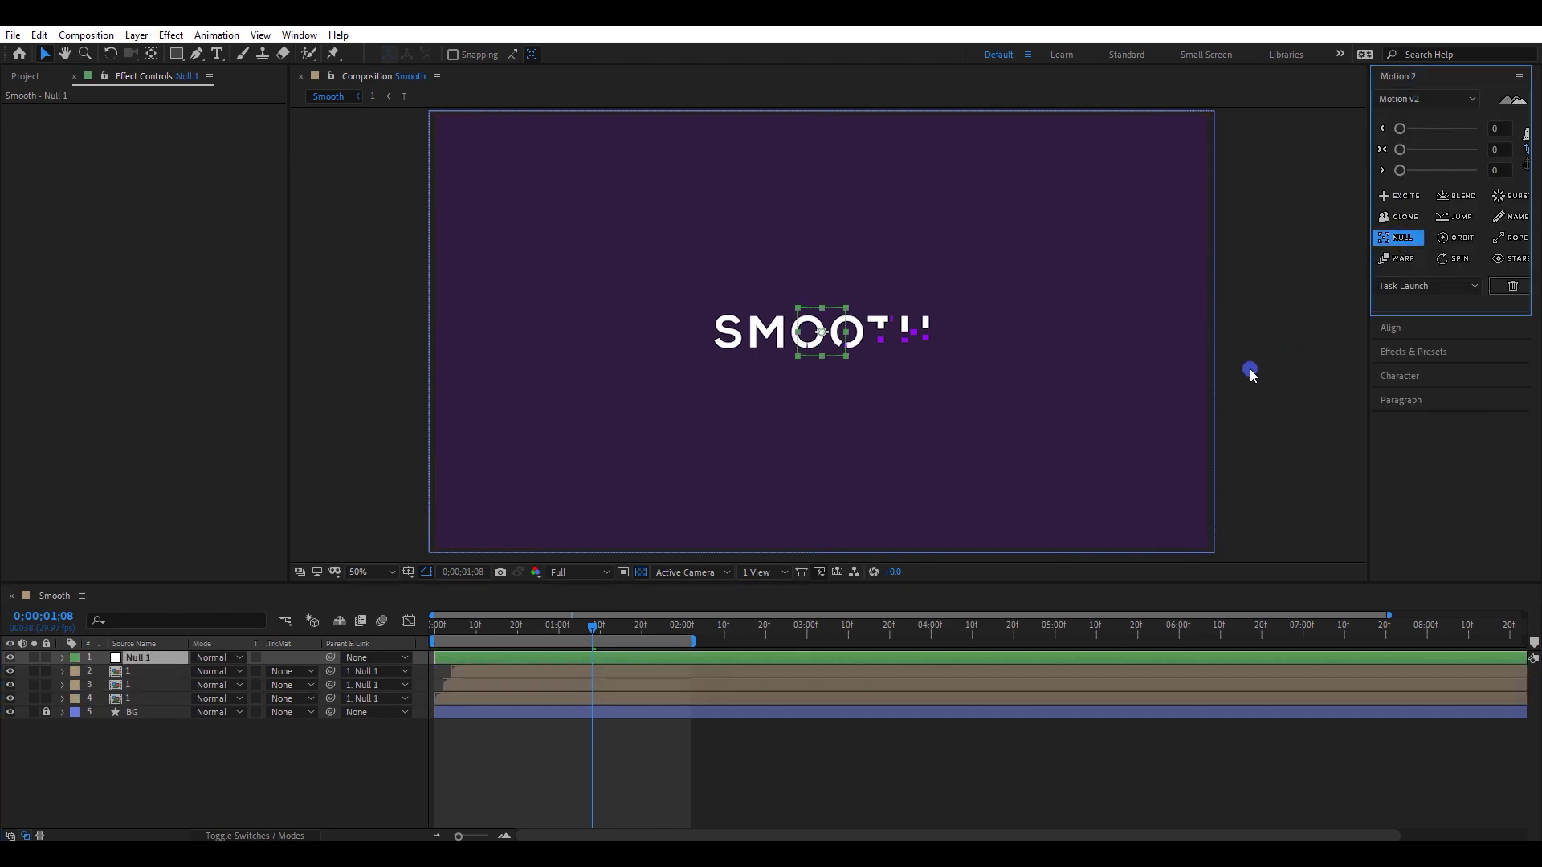
pyautogui.click(769, 766)
pyautogui.rightClick(647, 750)
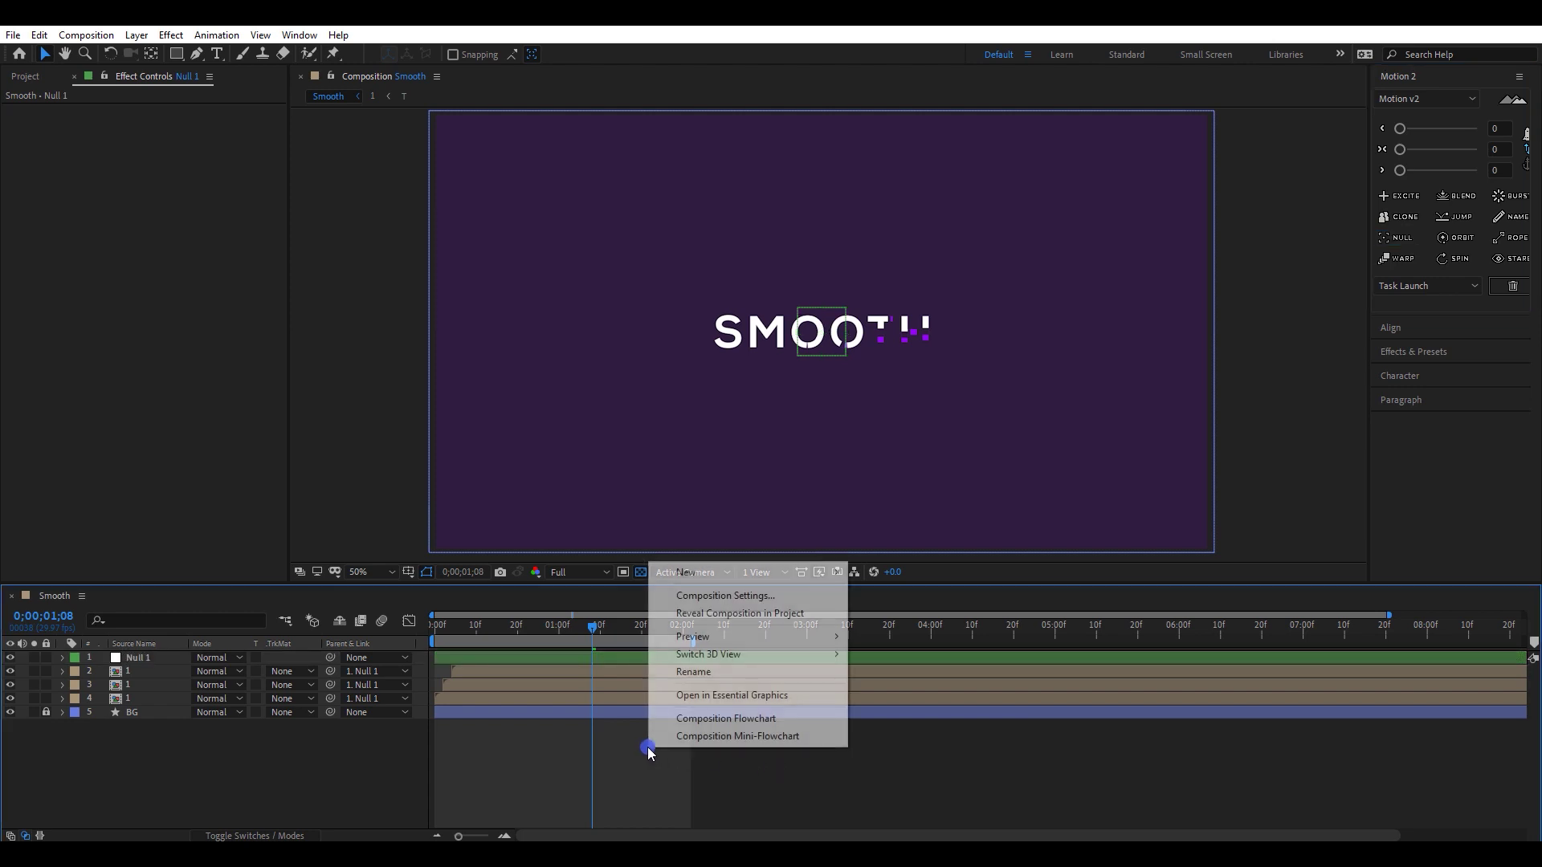
pyautogui.moveTo(738, 572)
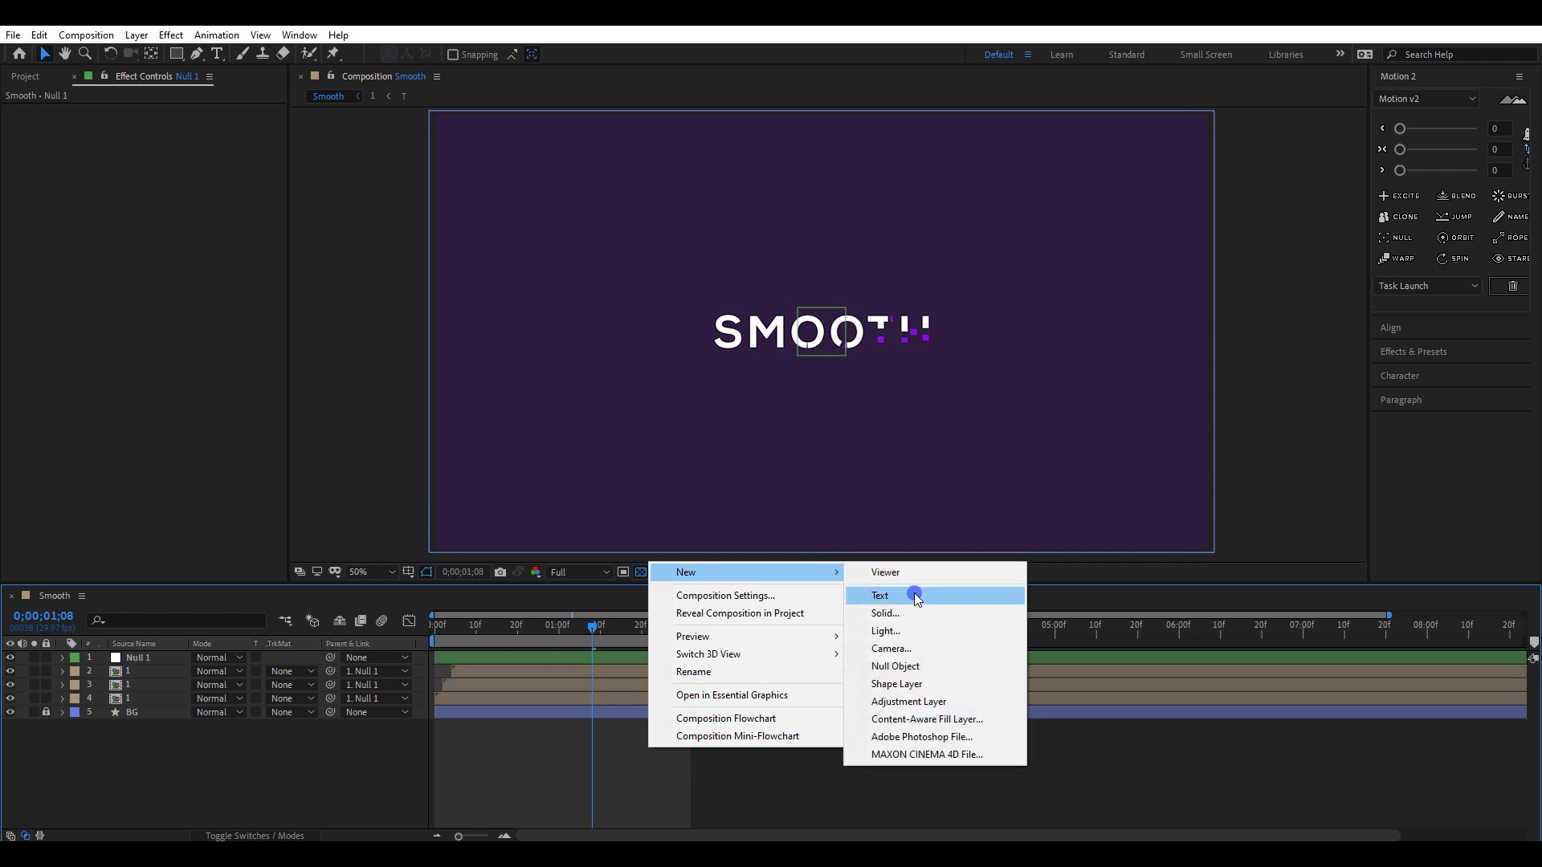
pyautogui.click(543, 736)
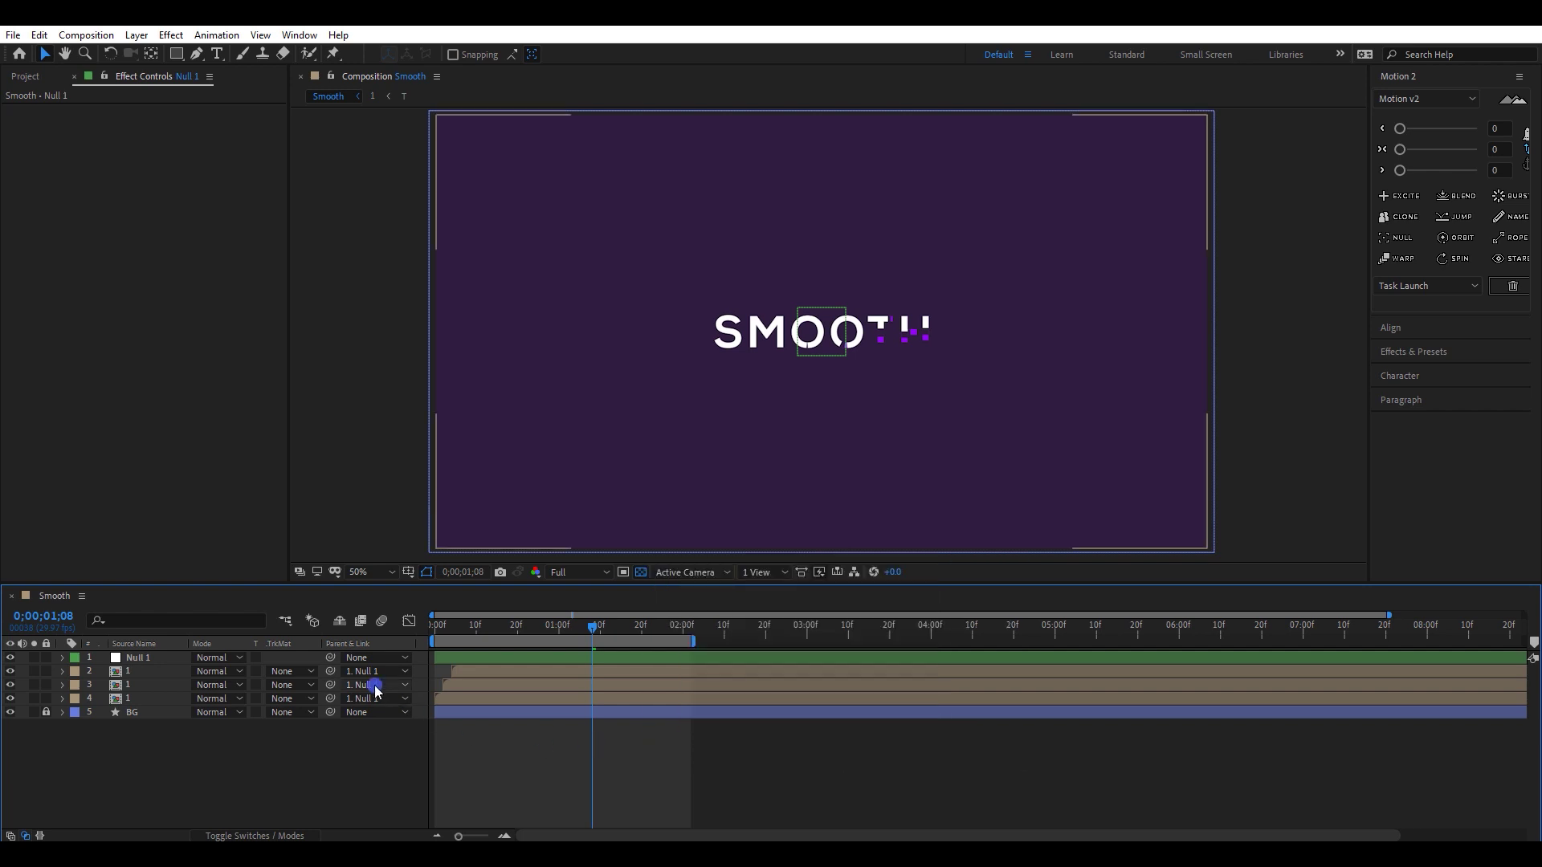
pyautogui.click(372, 714)
# Extend the work area to about 0;00;03;20 and add a 100% Scale keyframe to Null 1 at 0;00;03;14
pyautogui.click(564, 659)
pyautogui.moveTo(693, 642); pyautogui.dragTo(888, 641)
pyautogui.moveTo(840, 628); pyautogui.dragTo(865, 630)
pyautogui.press('s')
pyautogui.click(103, 672)
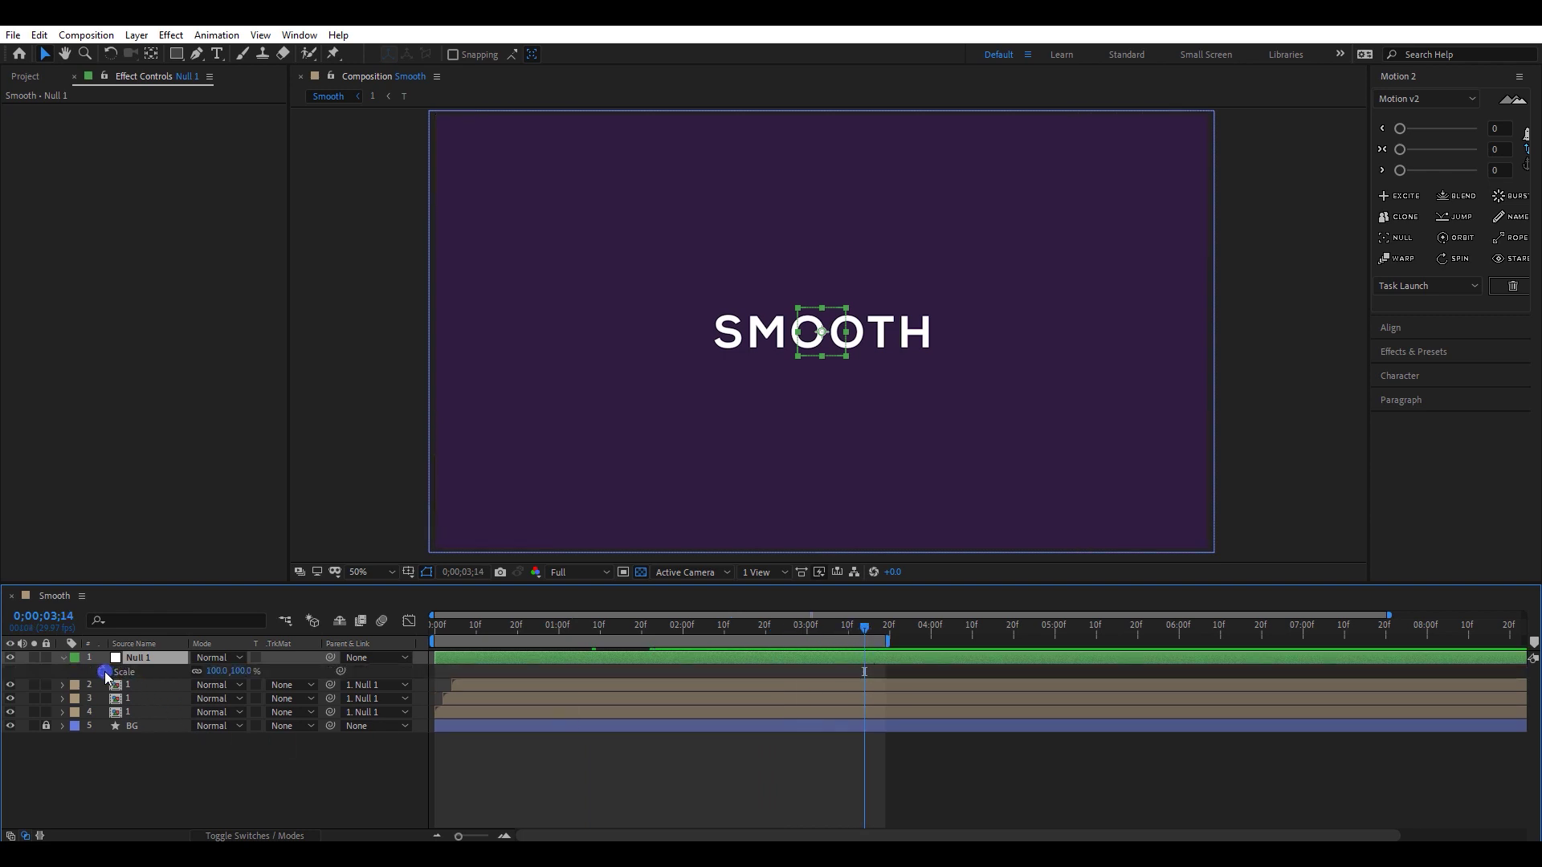
# Set Null 1's Scale to 120% at frame 3 and preview the scale-down
pyautogui.click(446, 627)
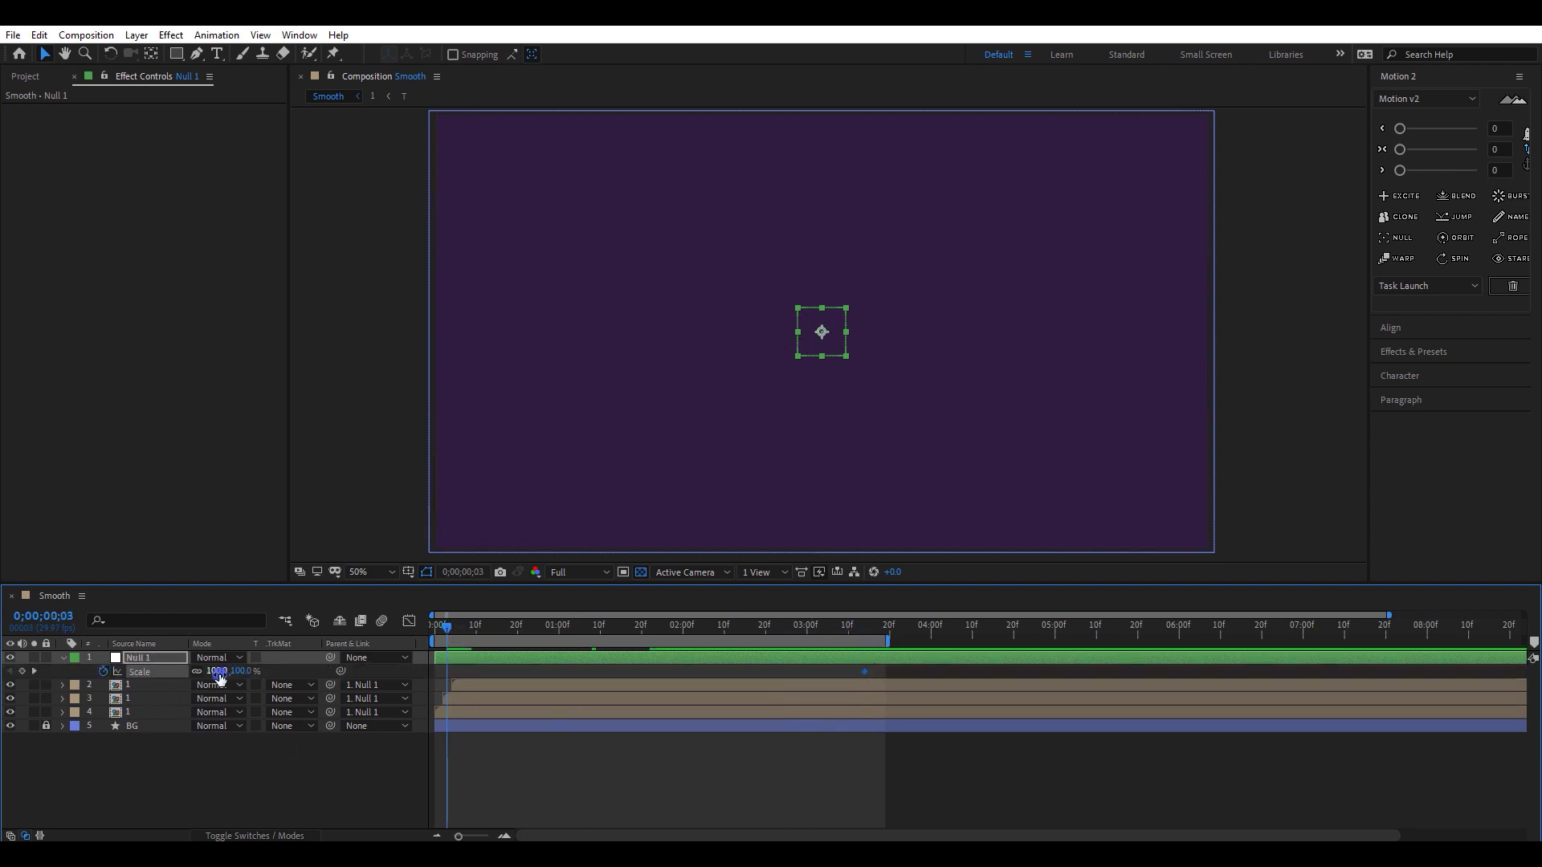
pyautogui.write('120')
pyautogui.press('Return')
pyautogui.press('space')
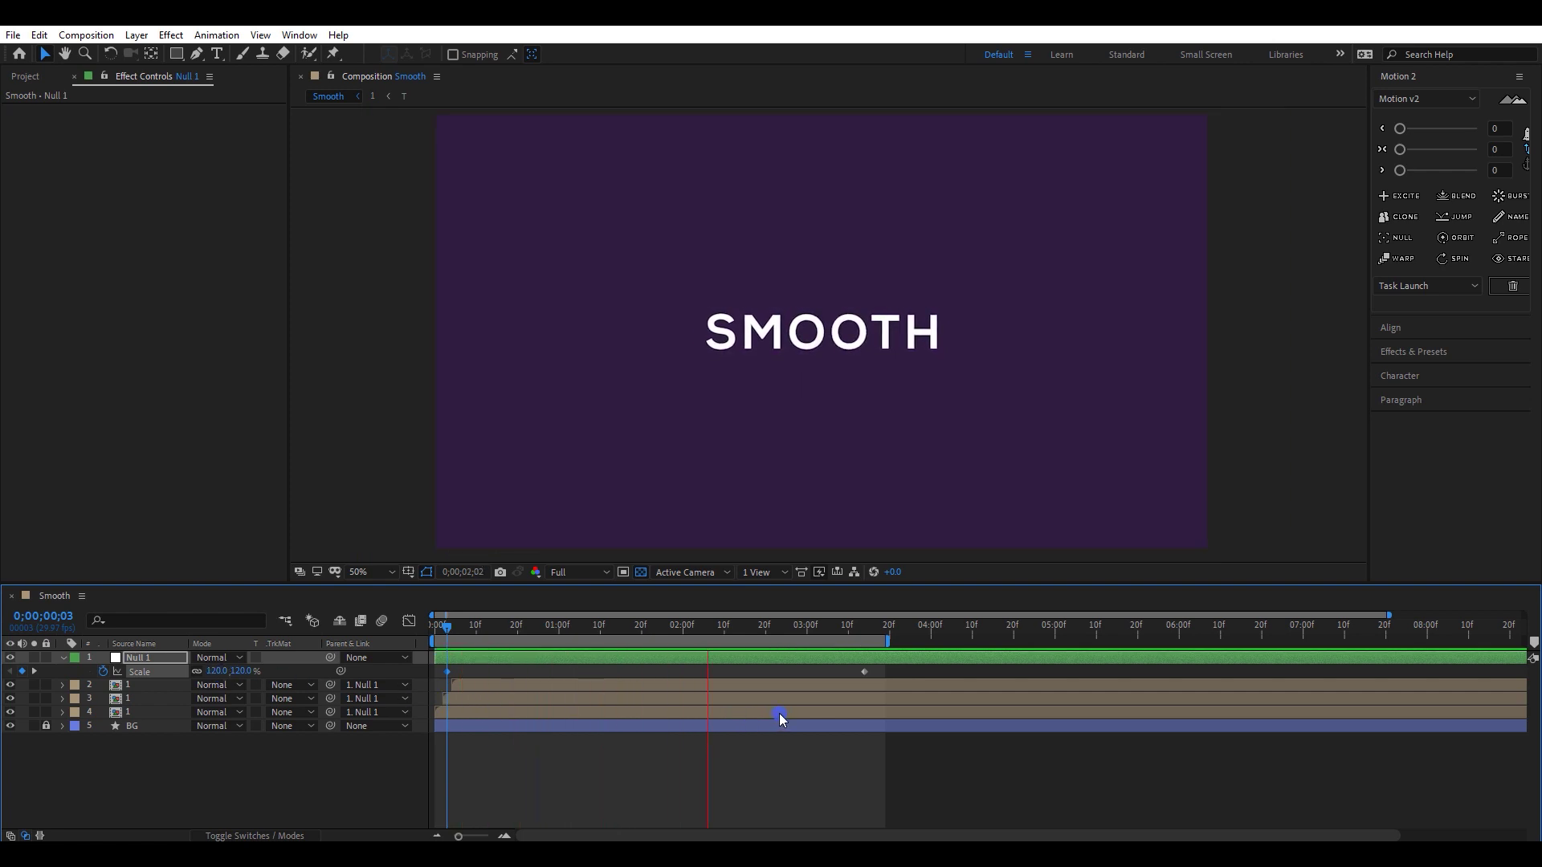
pyautogui.press('space')
# Apply Easy Ease to both Scale keyframes of Null 1
pyautogui.click(865, 671)
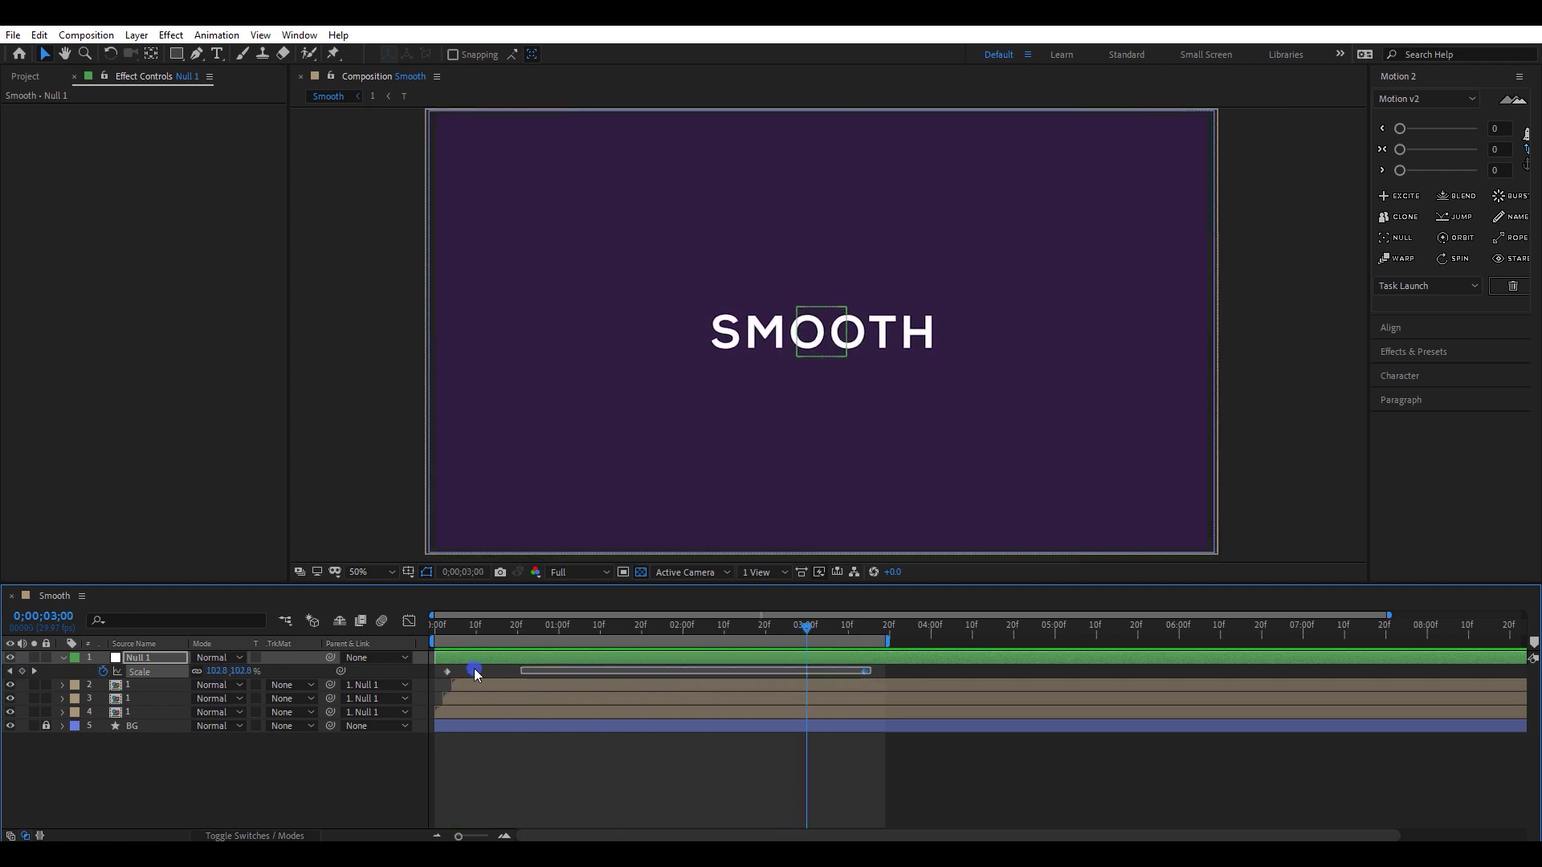
pyautogui.rightClick(447, 673)
pyautogui.moveTo(562, 659)
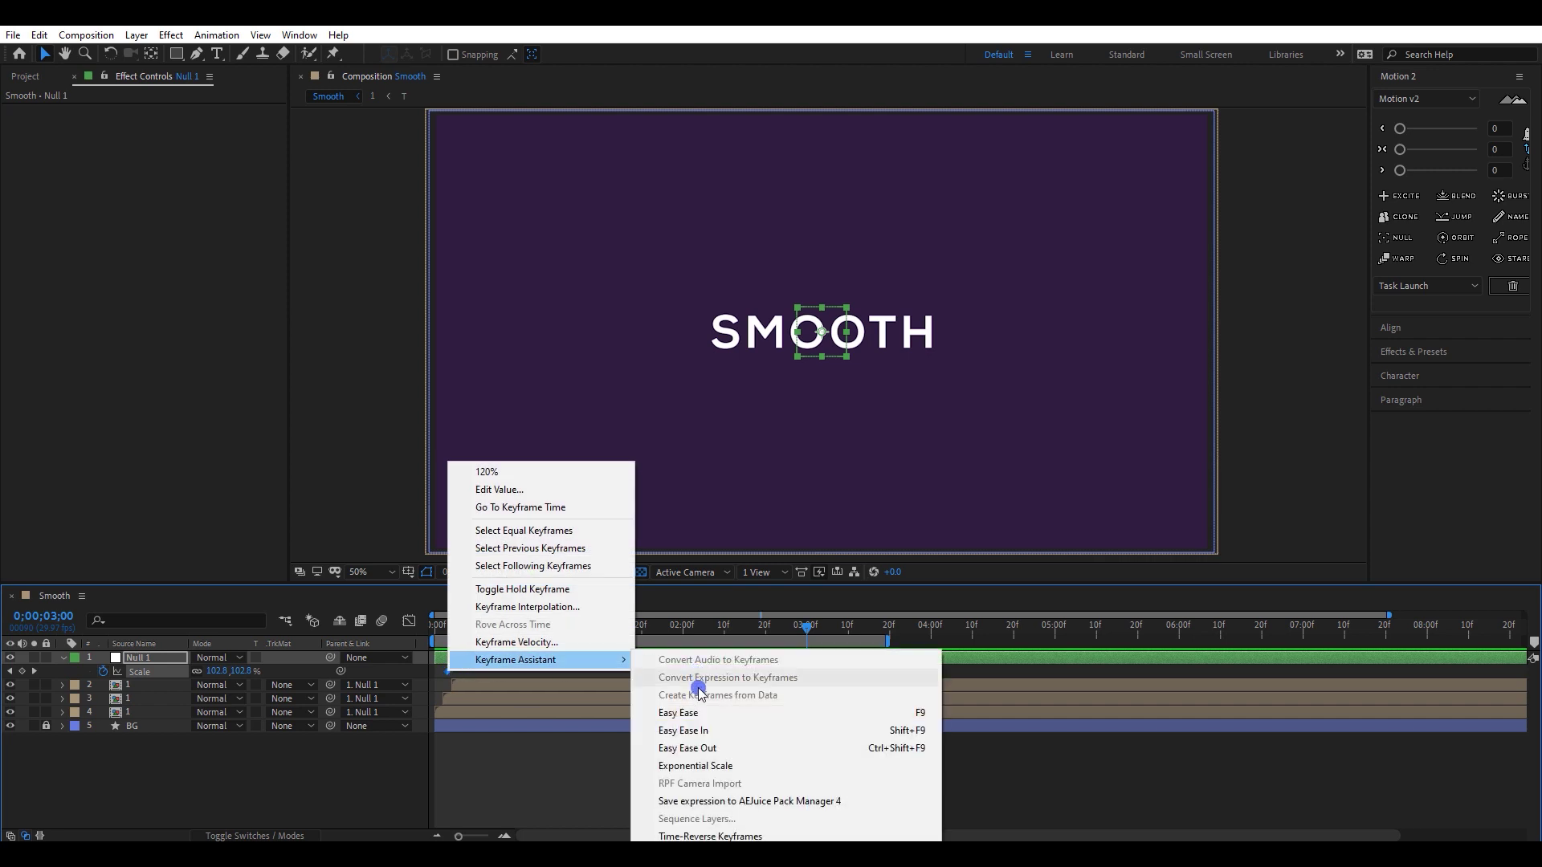
pyautogui.click(688, 713)
# Adjust the easing handles of Null 1's Scale keyframes in the Graph Editor
pyautogui.click(412, 621)
pyautogui.moveTo(884, 693); pyautogui.dragTo(721, 670)
pyautogui.moveTo(518, 663); pyautogui.dragTo(550, 664)
pyautogui.click(409, 621)
# Extend the work area end to about 0;00;03;28 and preview the eased scale animation
pyautogui.press('space')
pyautogui.moveTo(887, 640); pyautogui.dragTo(930, 654)
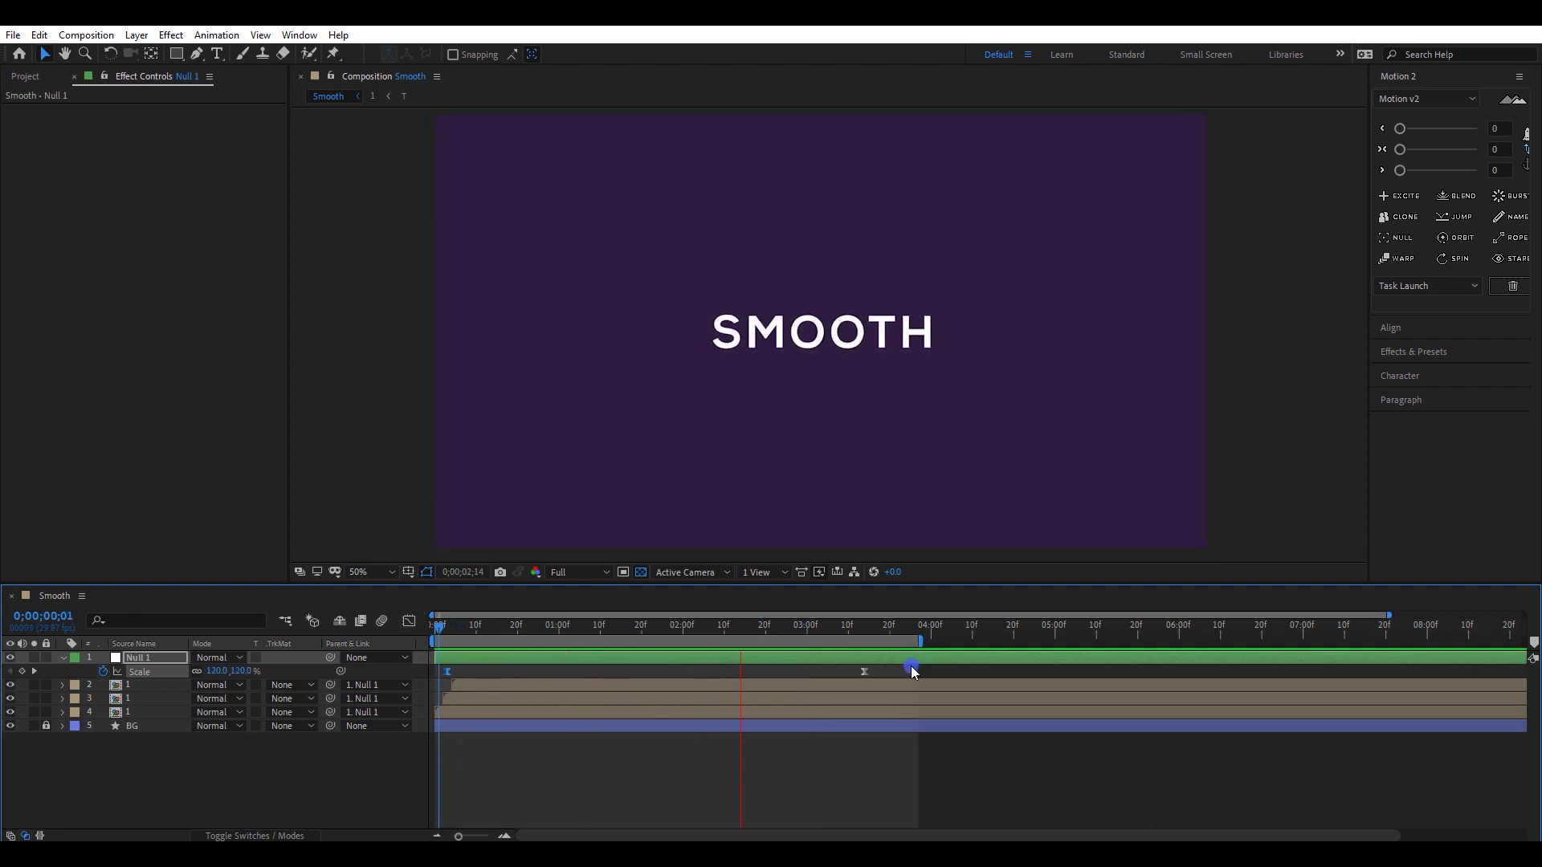
pyautogui.press('space')
# Shorten Null 1's scale animation by moving its keyframes to about frame 13 and 0;00;03;01, and preview it
pyautogui.moveTo(874, 673); pyautogui.dragTo(443, 684)
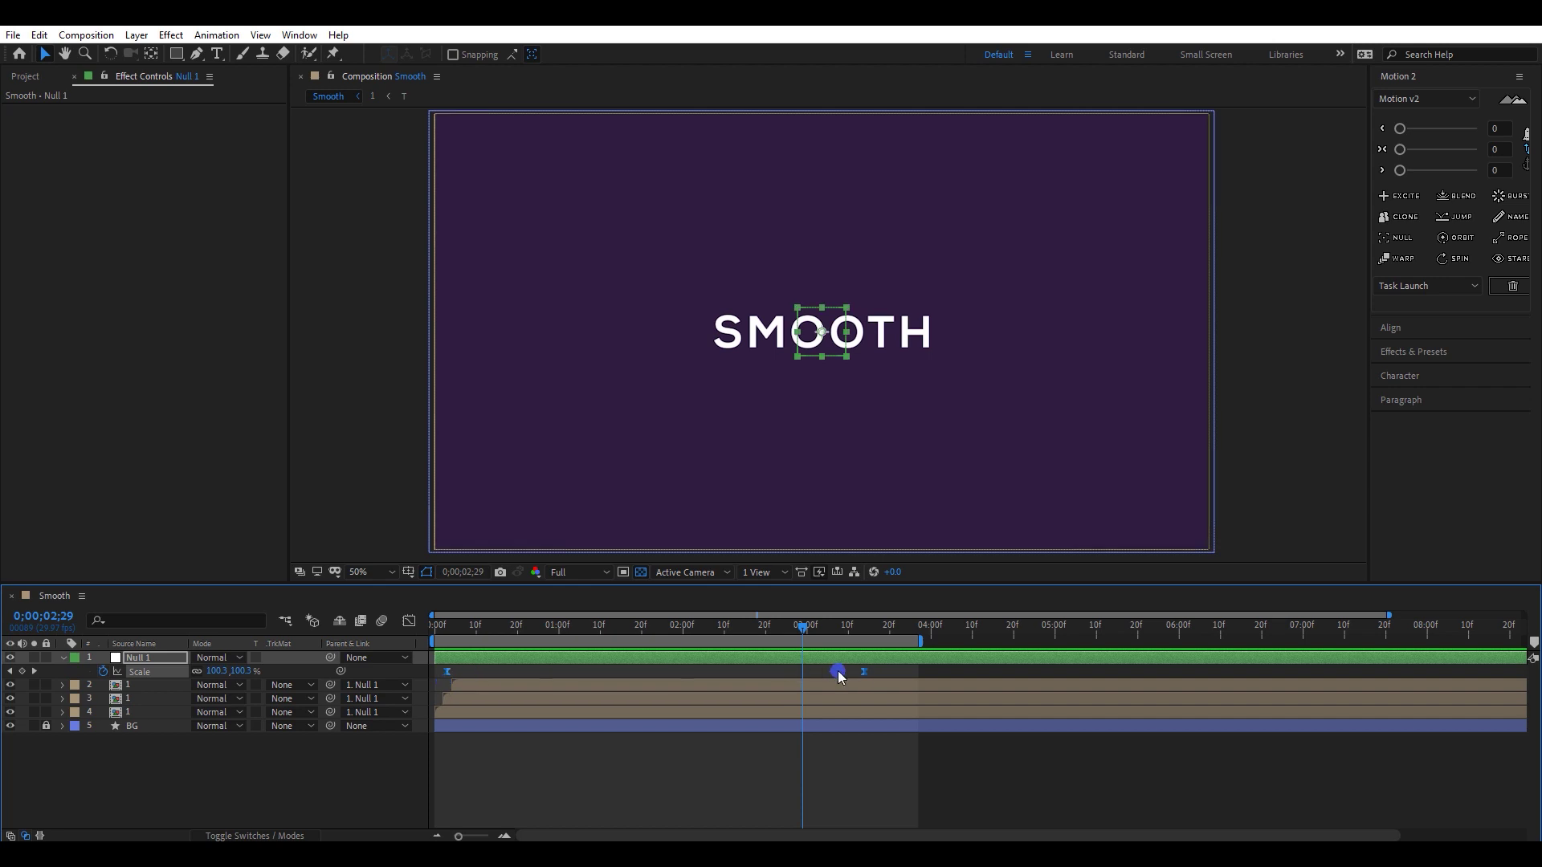
pyautogui.moveTo(865, 673); pyautogui.dragTo(823, 673)
pyautogui.press('space')
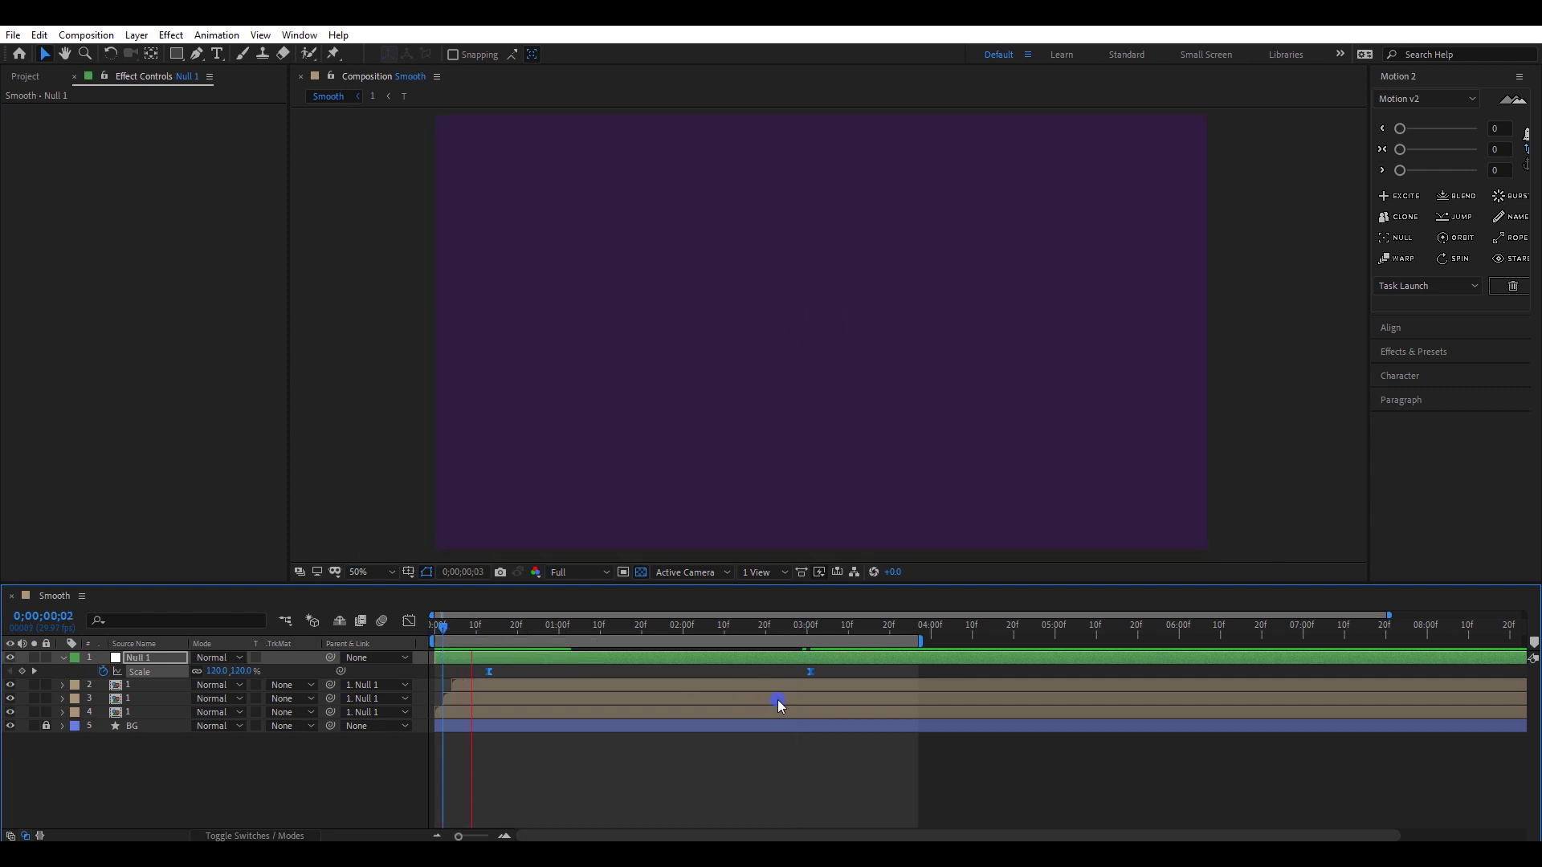